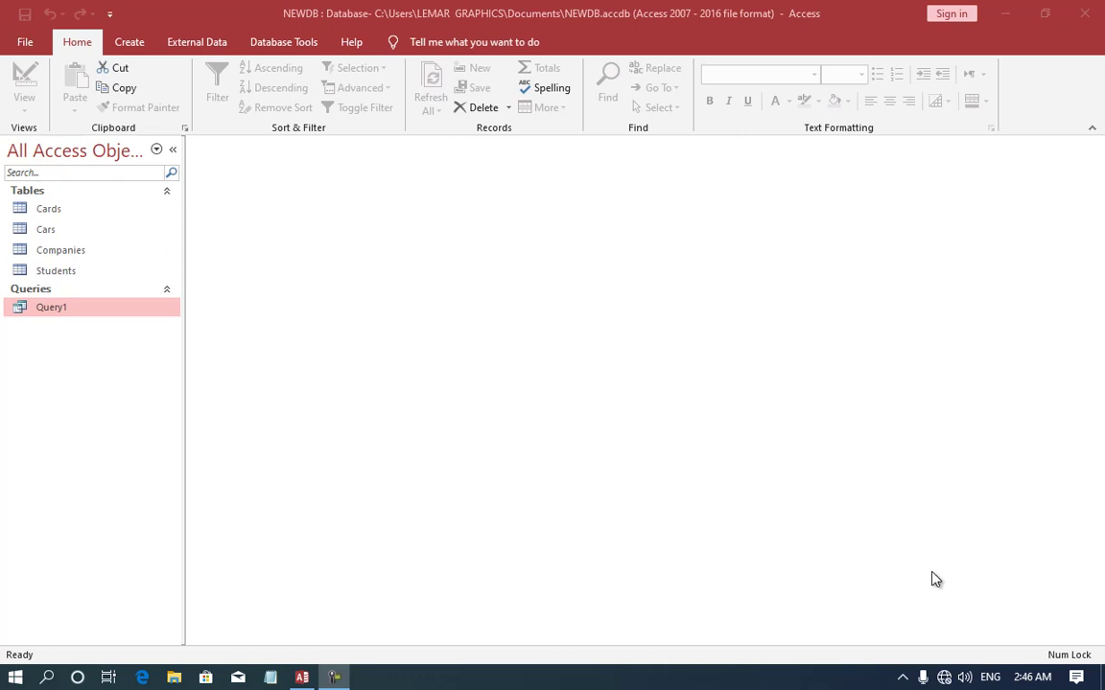
Step: Switch the NEWDB ribbon to the Create tab
{"action": "left_click", "coordinate": [125, 43]}
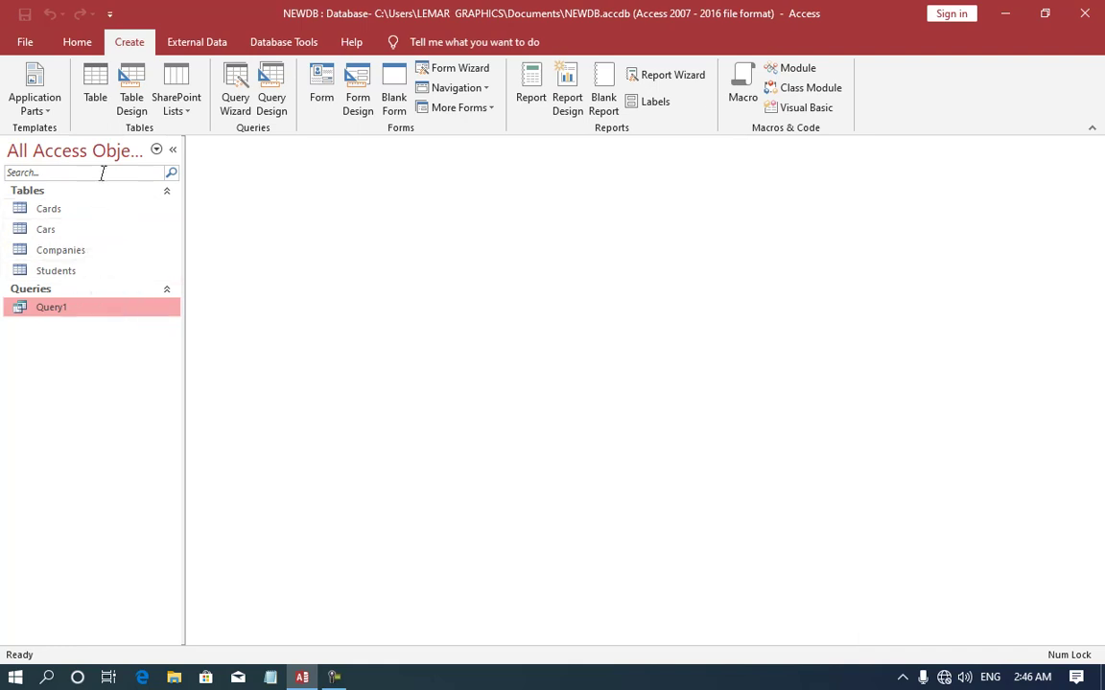
Step: Start a new query design with the Cars and Companies tables, placing Companies to the right
{"action": "left_click", "coordinate": [270, 100]}
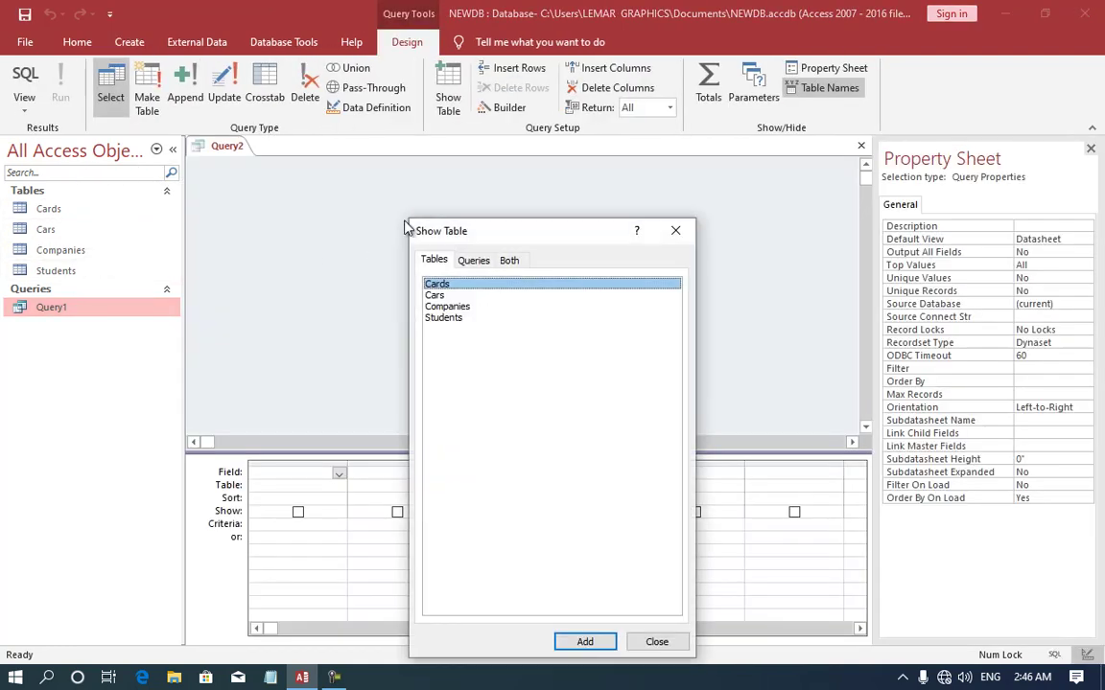
{"action": "left_click_drag", "start_coordinate": [455, 233], "coordinate": [377, 149]}
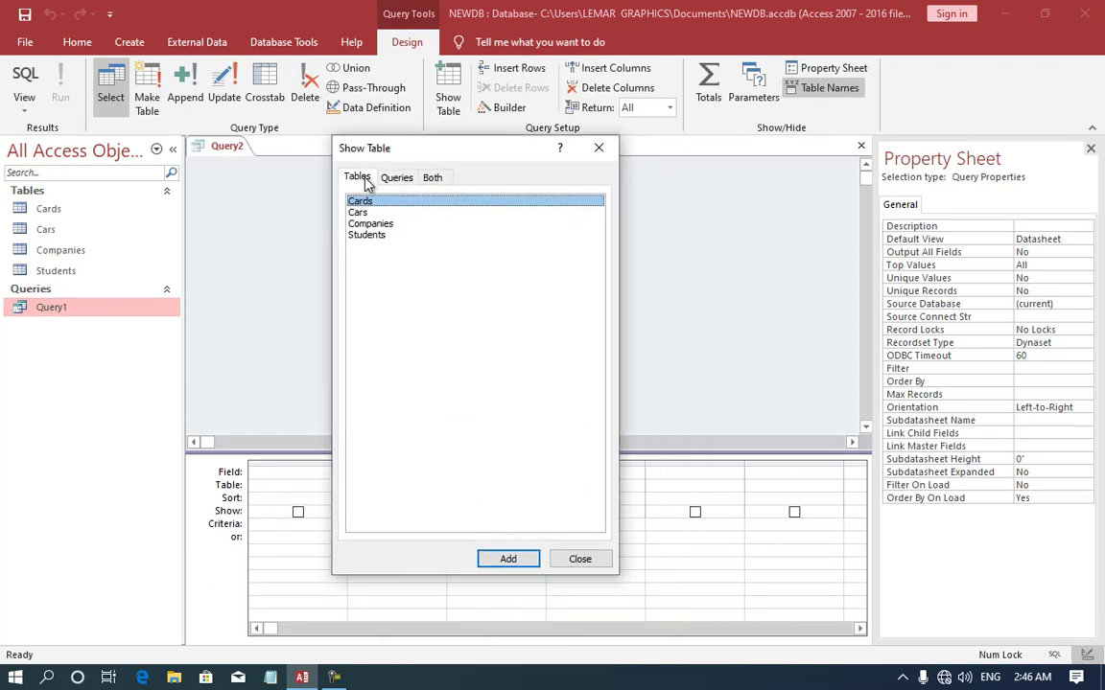
{"action": "left_click", "coordinate": [376, 226]}
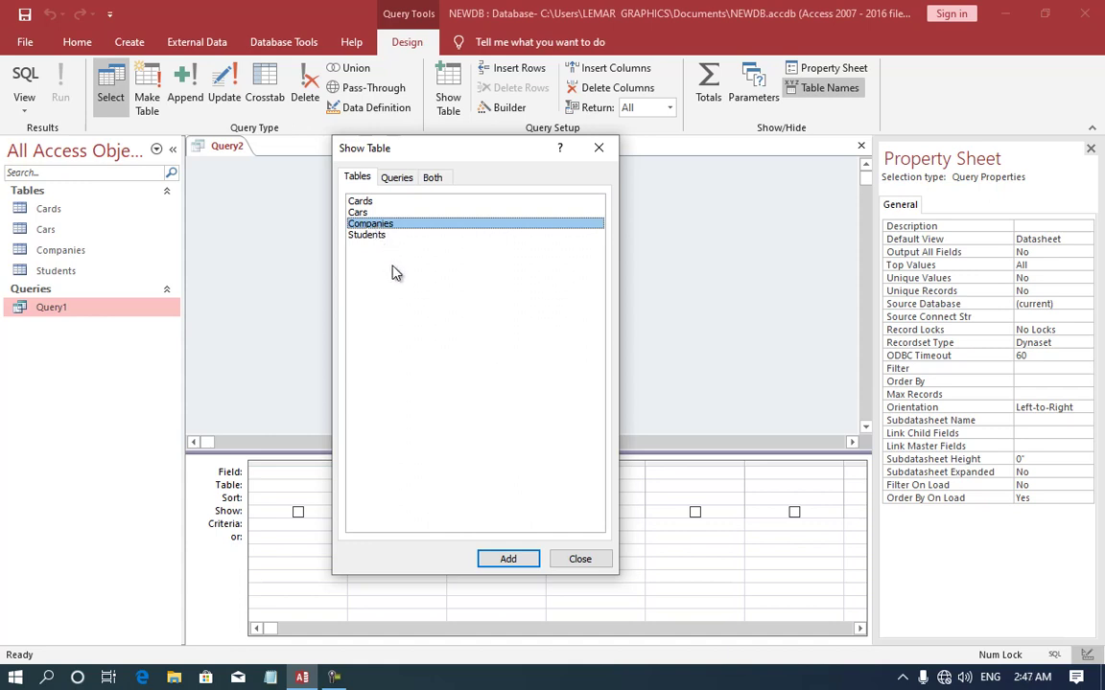
{"action": "left_click", "coordinate": [384, 239], "text": "ctrl"}
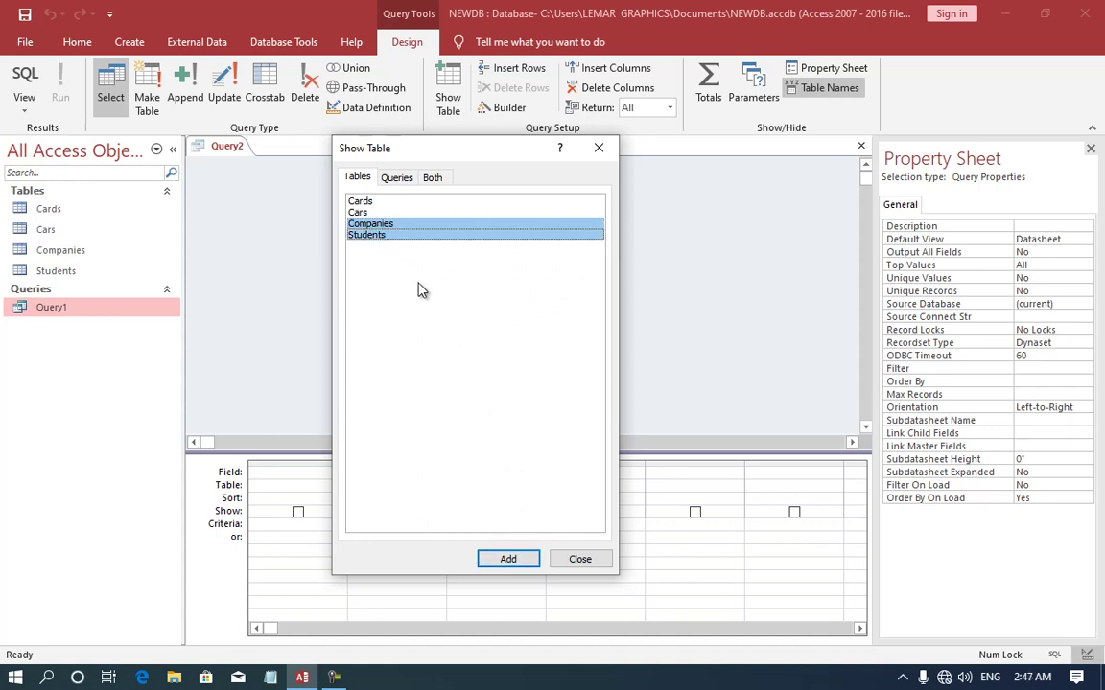
{"action": "left_click", "coordinate": [350, 212]}
{"action": "left_click", "coordinate": [357, 223], "text": "shift"}
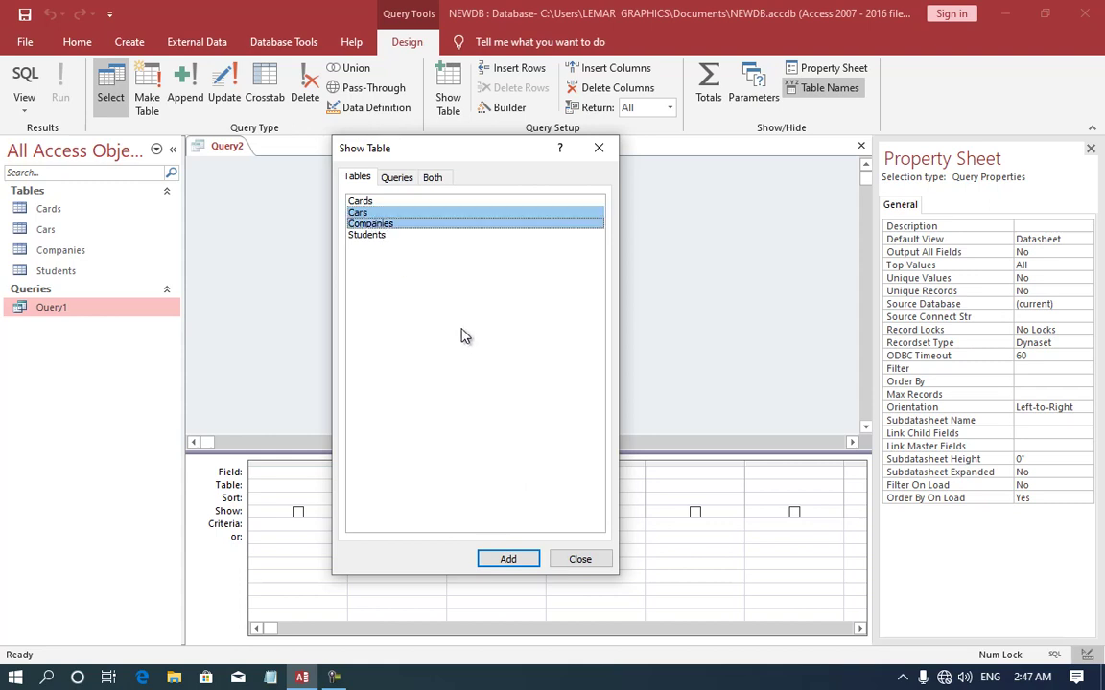
{"action": "left_click", "coordinate": [513, 560]}
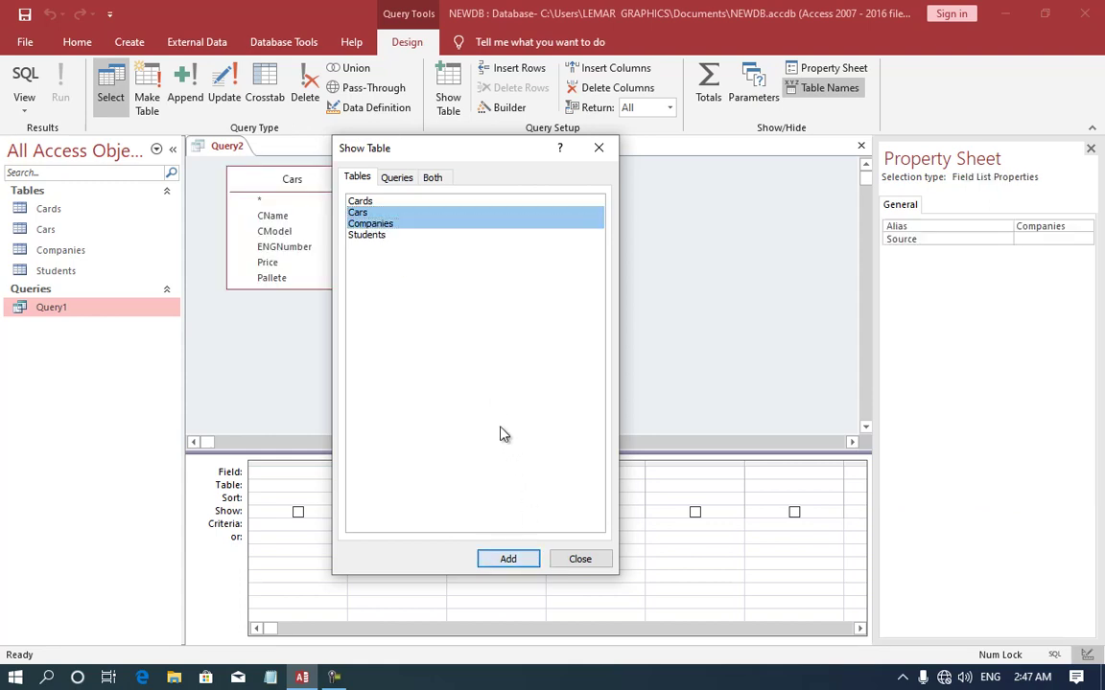
{"action": "left_click", "coordinate": [396, 179]}
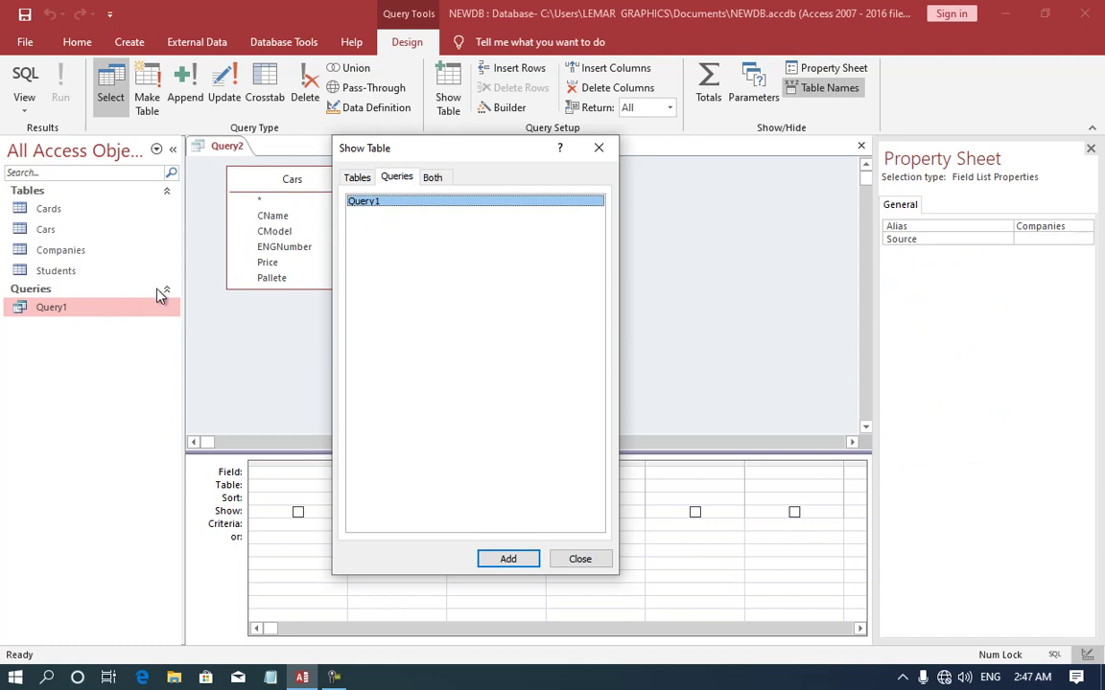
{"action": "left_click", "coordinate": [432, 178]}
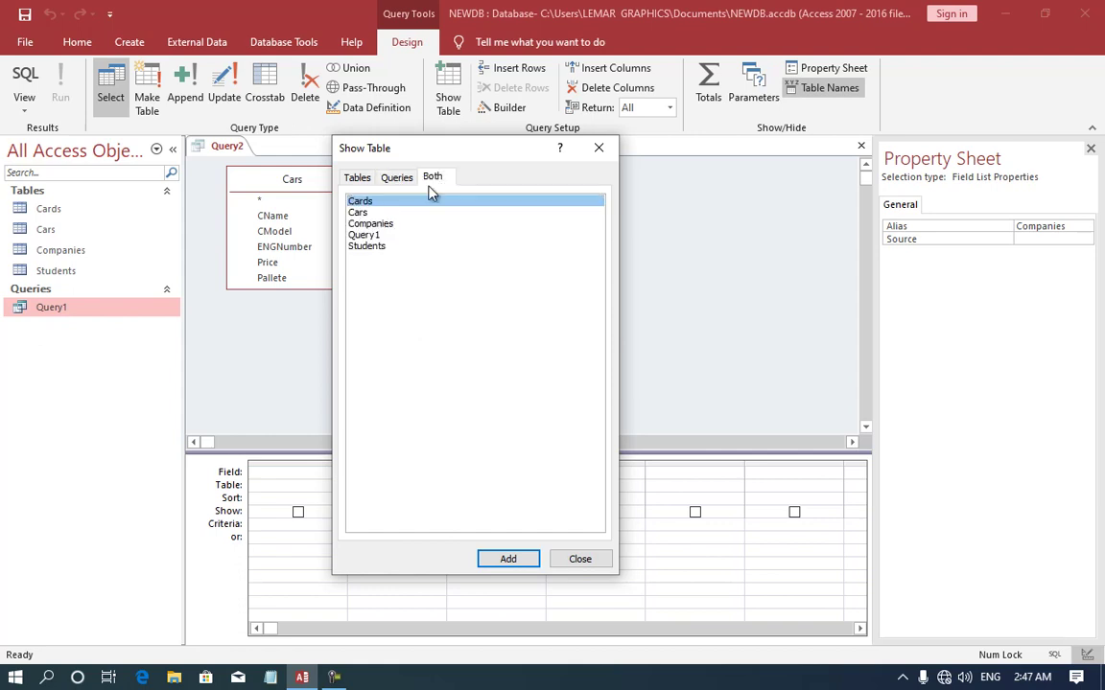
{"action": "left_click", "coordinate": [579, 559]}
{"action": "left_click_drag", "start_coordinate": [441, 186], "coordinate": [577, 199]}
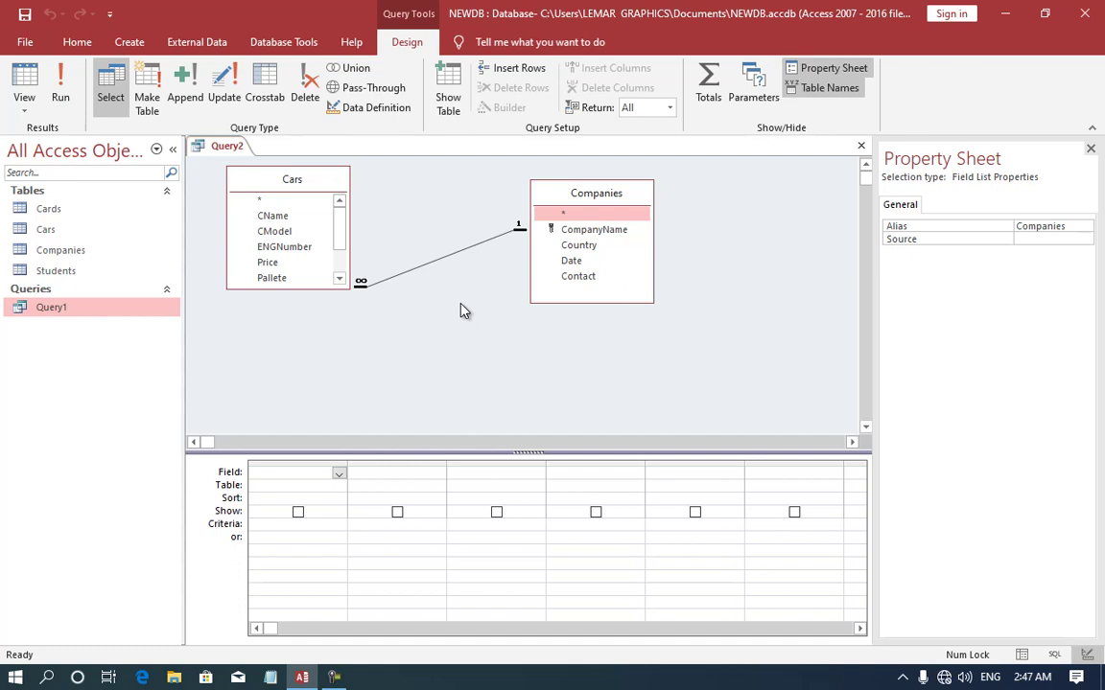
Step: Fill the design grid with CName, ENGNumber, Price, Company (Cars) and Country, Contact (Companies)
{"action": "double_click", "coordinate": [296, 219]}
{"action": "left_click", "coordinate": [307, 249]}
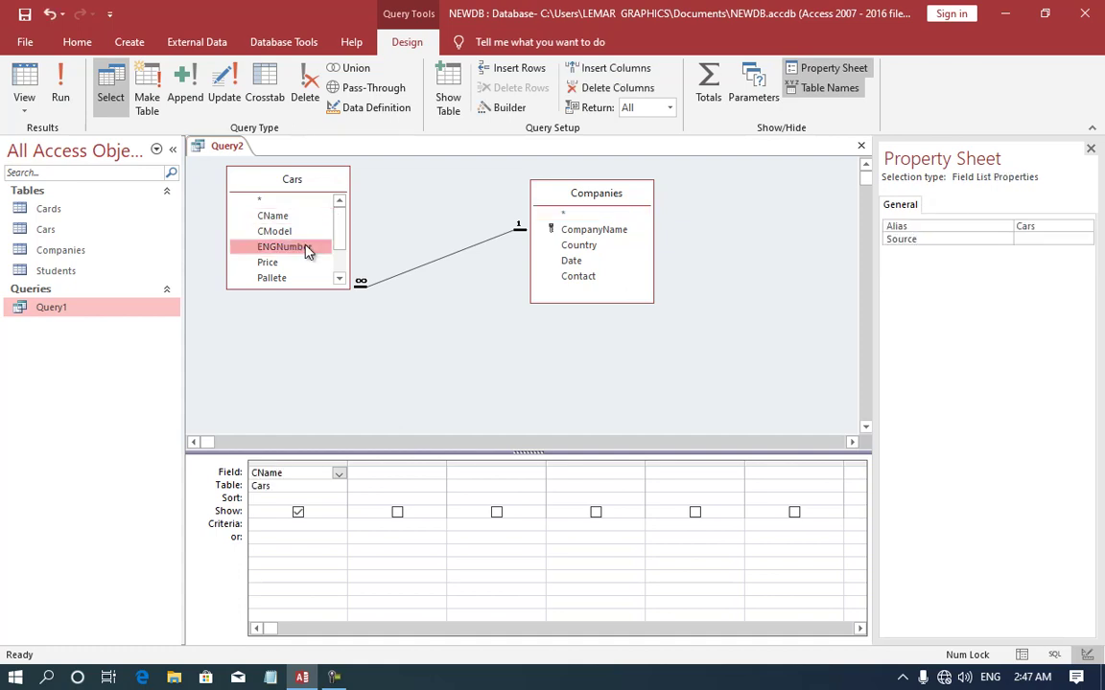
{"action": "double_click", "coordinate": [307, 249]}
{"action": "double_click", "coordinate": [288, 263]}
{"action": "scroll", "coordinate": [302, 263], "scroll_direction": "down", "scroll_amount": 1}
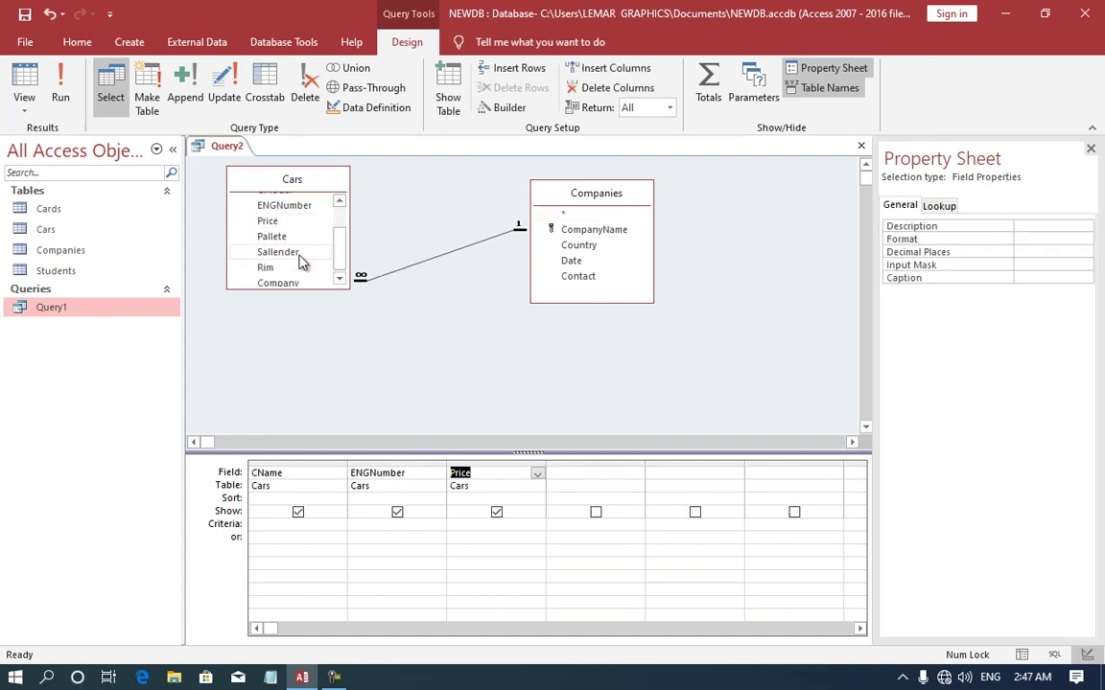
{"action": "double_click", "coordinate": [290, 282]}
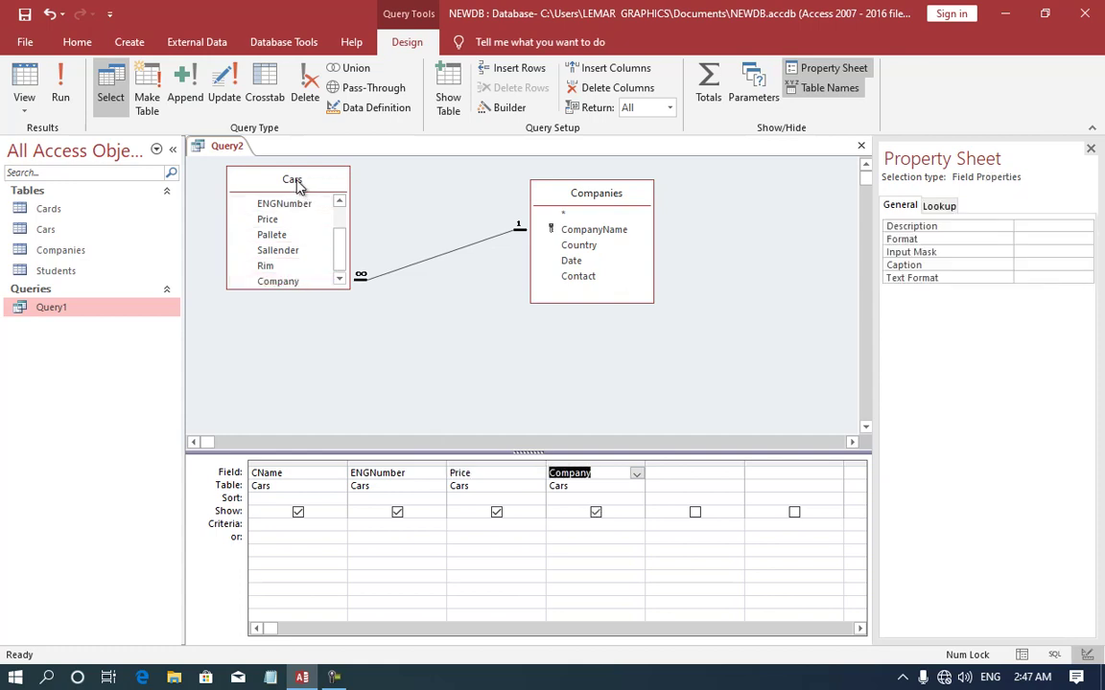
{"action": "double_click", "coordinate": [571, 248]}
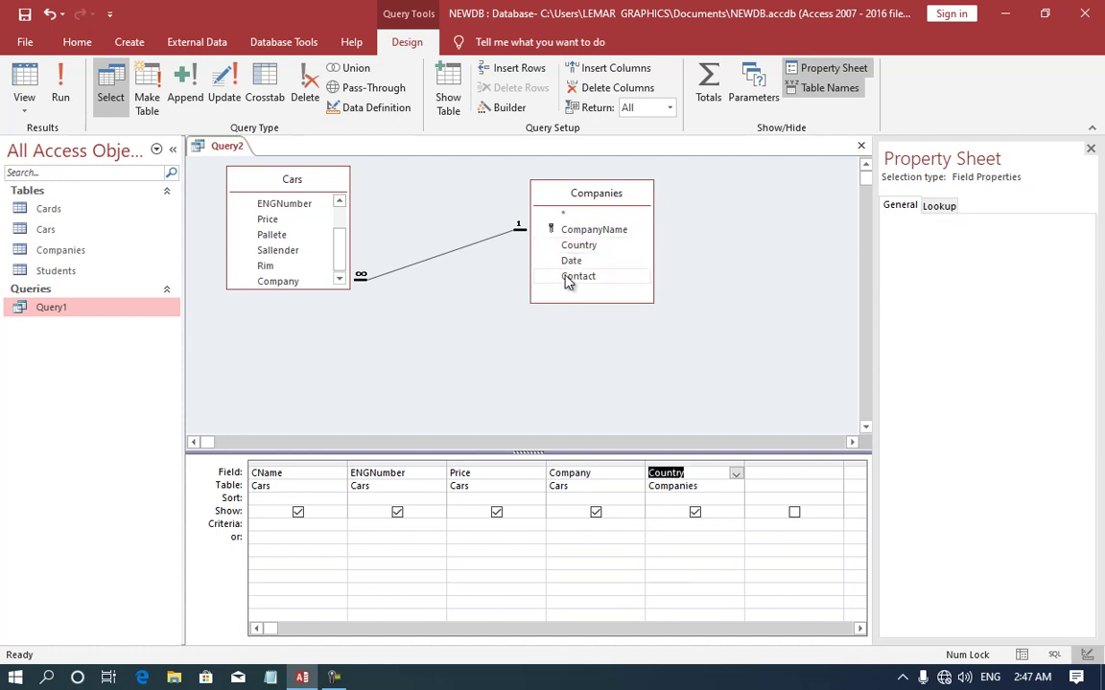
{"action": "double_click", "coordinate": [567, 276]}
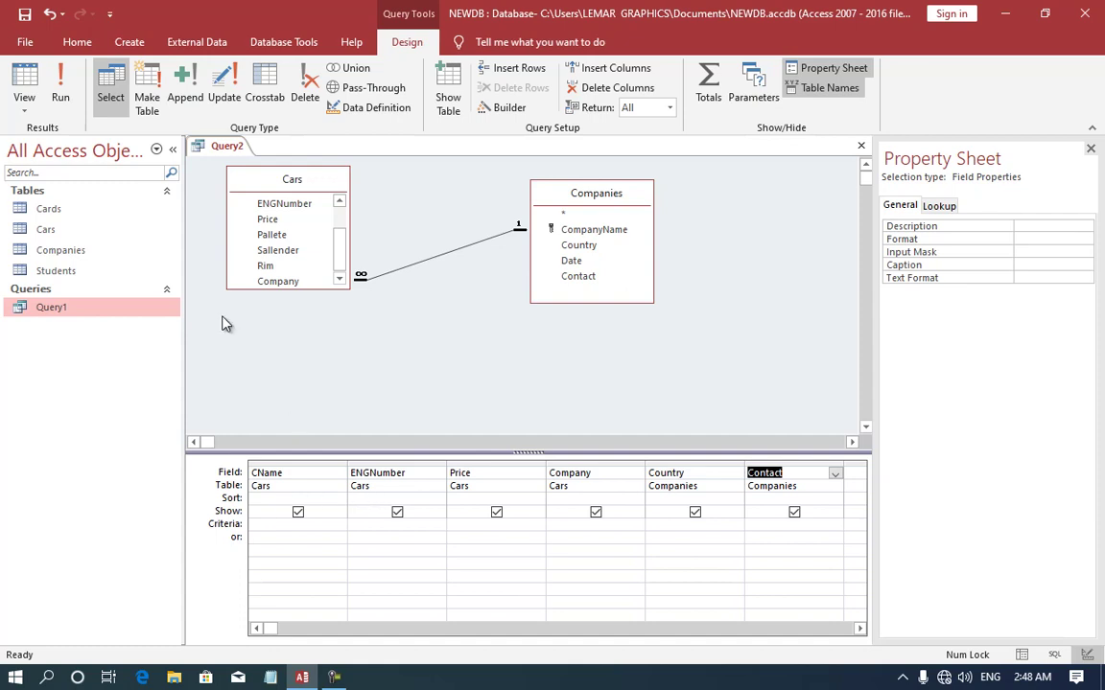
Step: Run the query and try moving the Country column left in the datasheet
{"action": "left_click", "coordinate": [60, 96]}
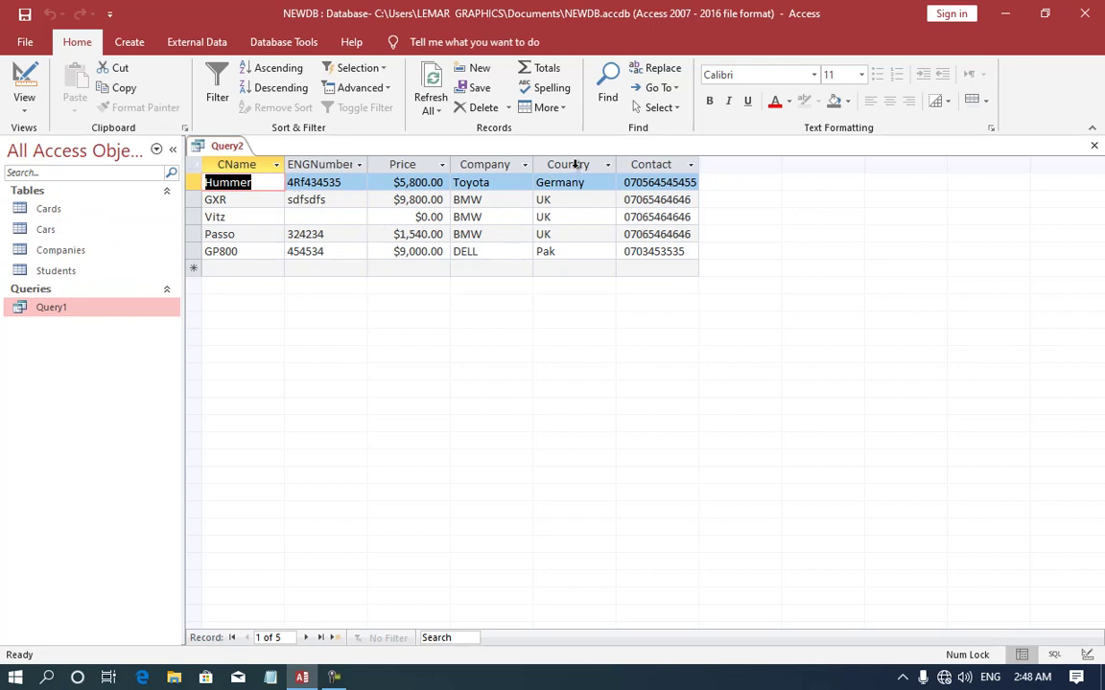
{"action": "left_click", "coordinate": [622, 165]}
{"action": "left_click", "coordinate": [587, 165]}
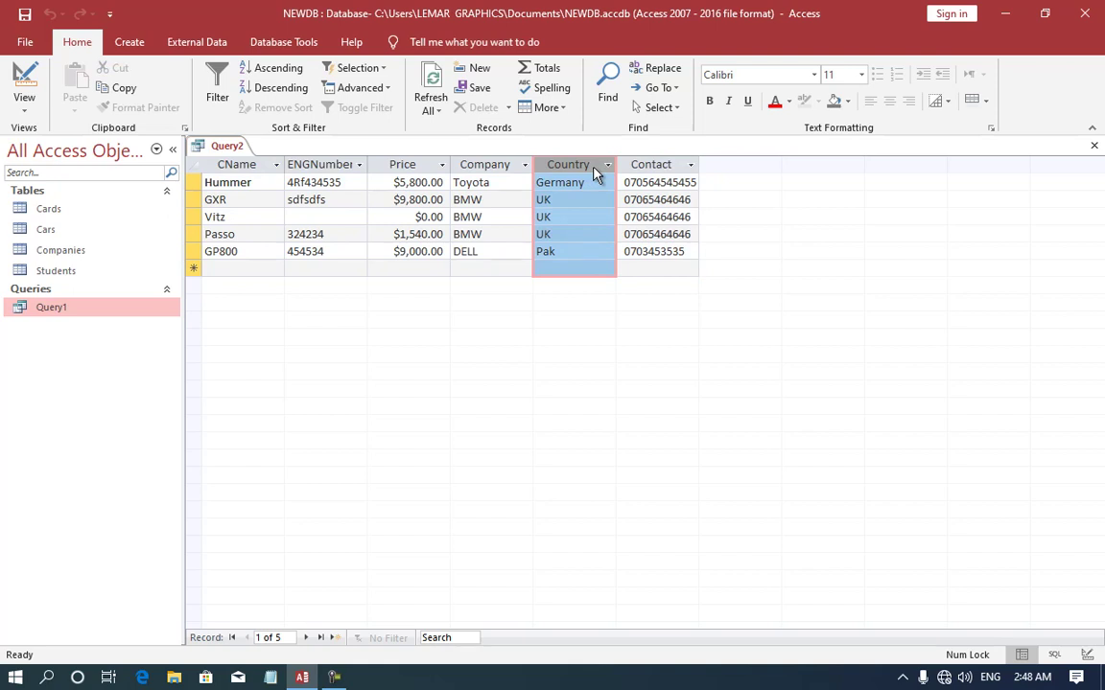
{"action": "left_click_drag", "start_coordinate": [597, 172], "coordinate": [430, 188]}
Step: Switch back to Design View and run the query again
{"action": "left_click", "coordinate": [24, 103]}
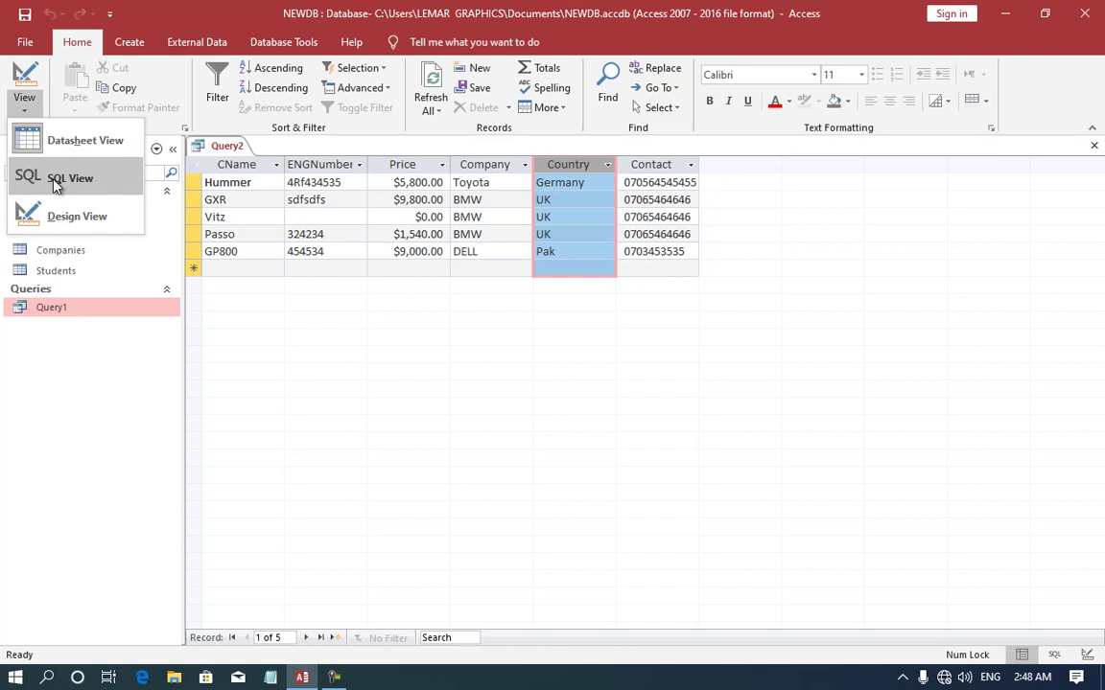
{"action": "left_click", "coordinate": [57, 215]}
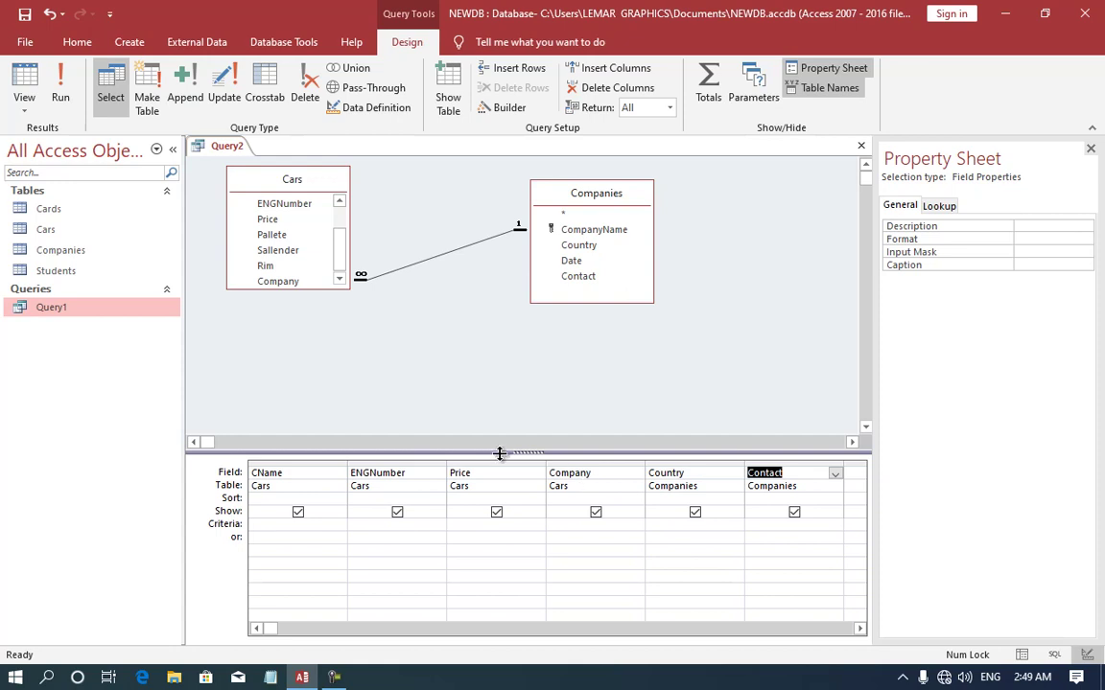
{"action": "left_click", "coordinate": [67, 86]}
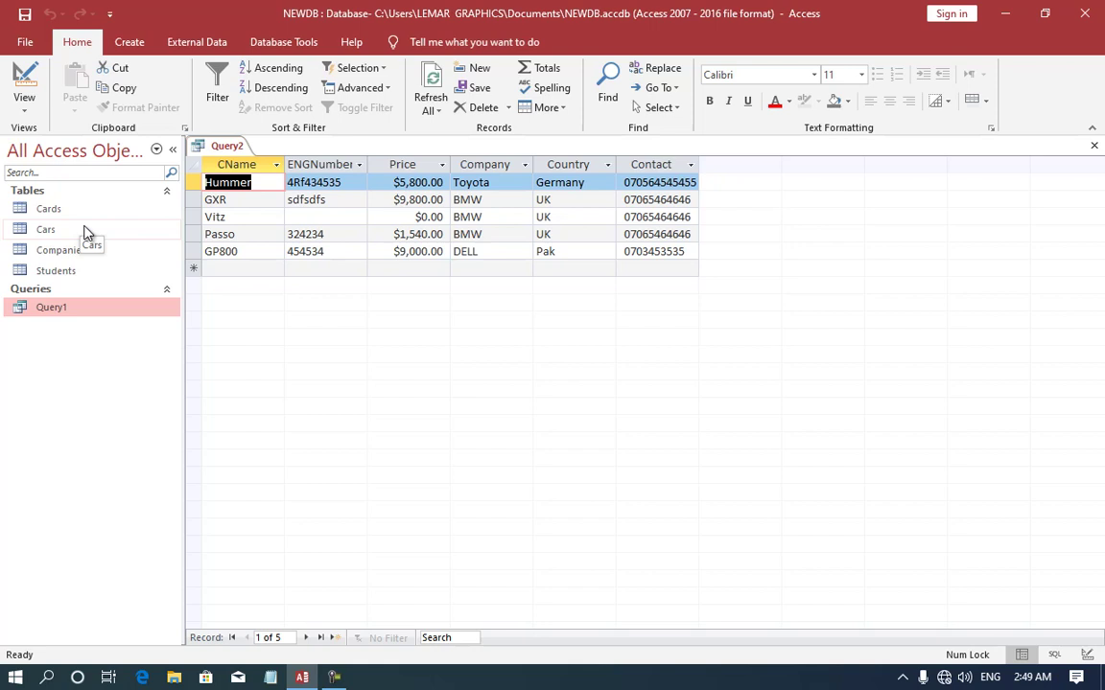
Step: Add a >5000 criterion on Price and run the query
{"action": "left_click", "coordinate": [24, 79]}
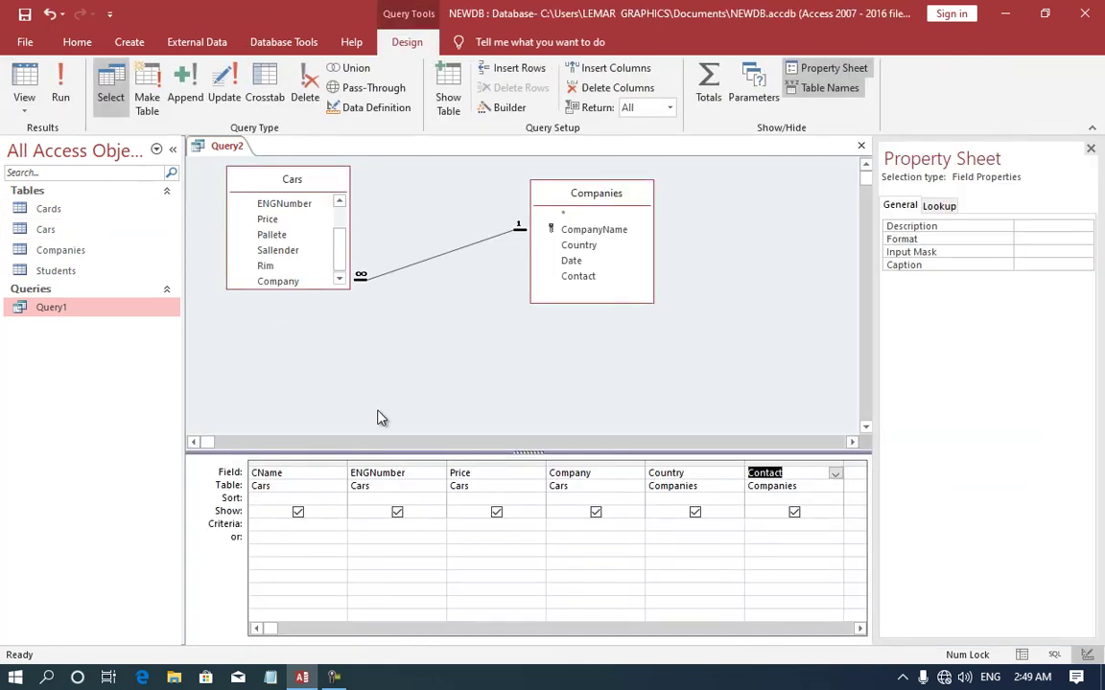
{"action": "left_click", "coordinate": [470, 524]}
{"action": "type", "text": ">5000"}
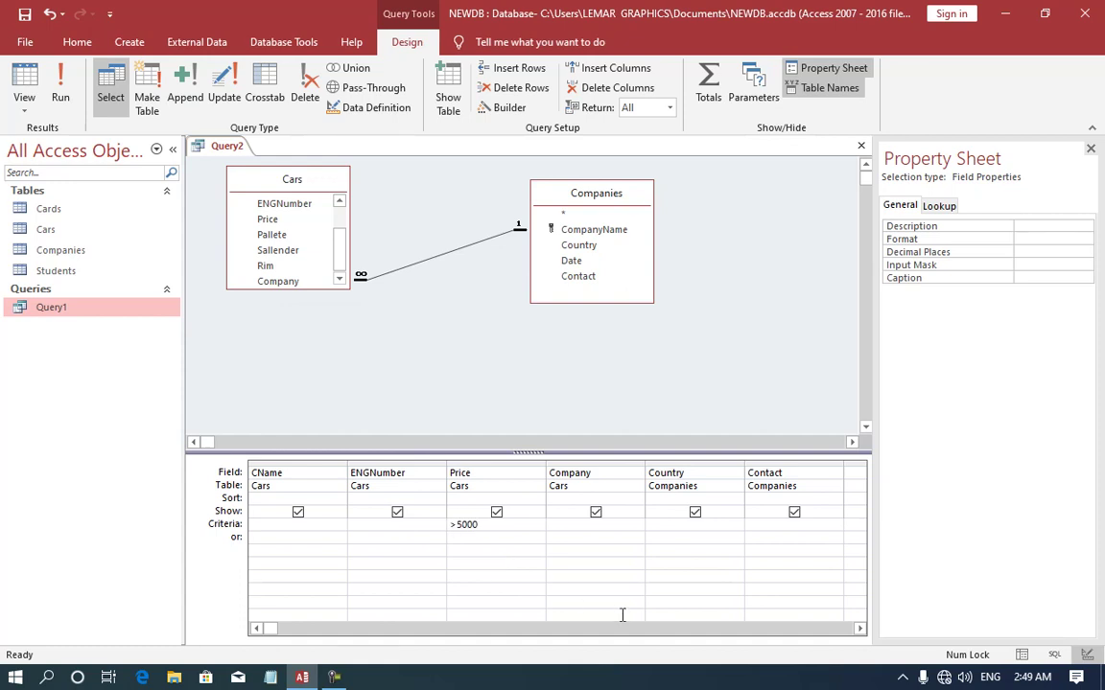
{"action": "left_click", "coordinate": [542, 575]}
{"action": "left_click", "coordinate": [60, 82]}
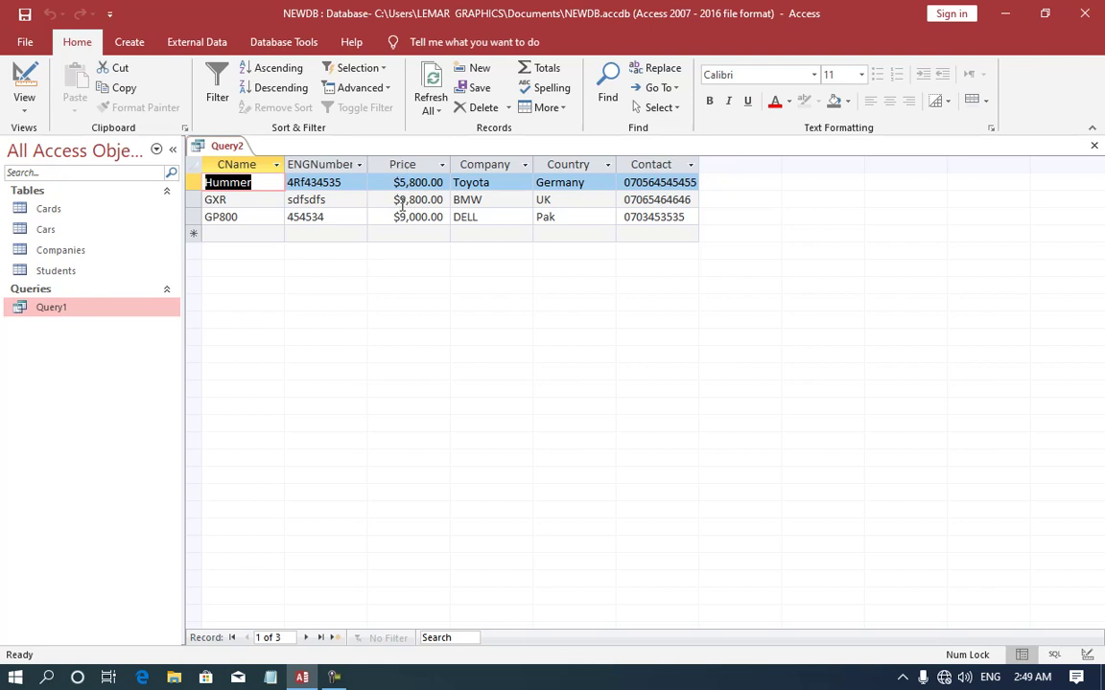
Step: Replace the Price criterion with UK on Country and run the query
{"action": "left_click", "coordinate": [24, 81]}
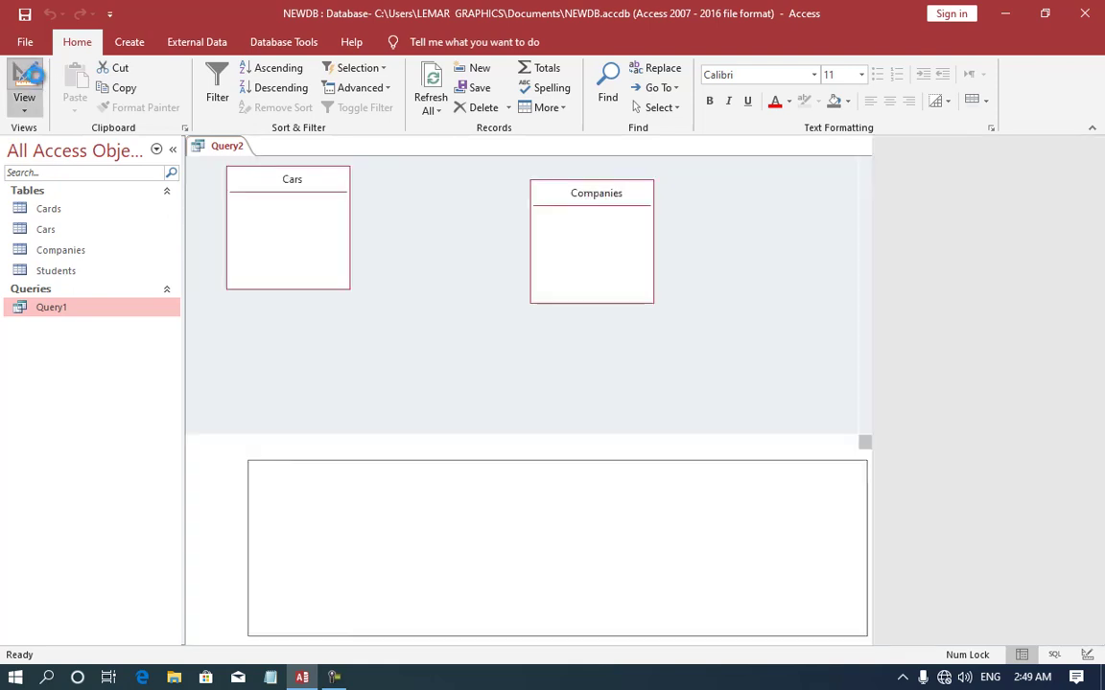
{"action": "left_click_drag", "start_coordinate": [518, 526], "coordinate": [422, 525]}
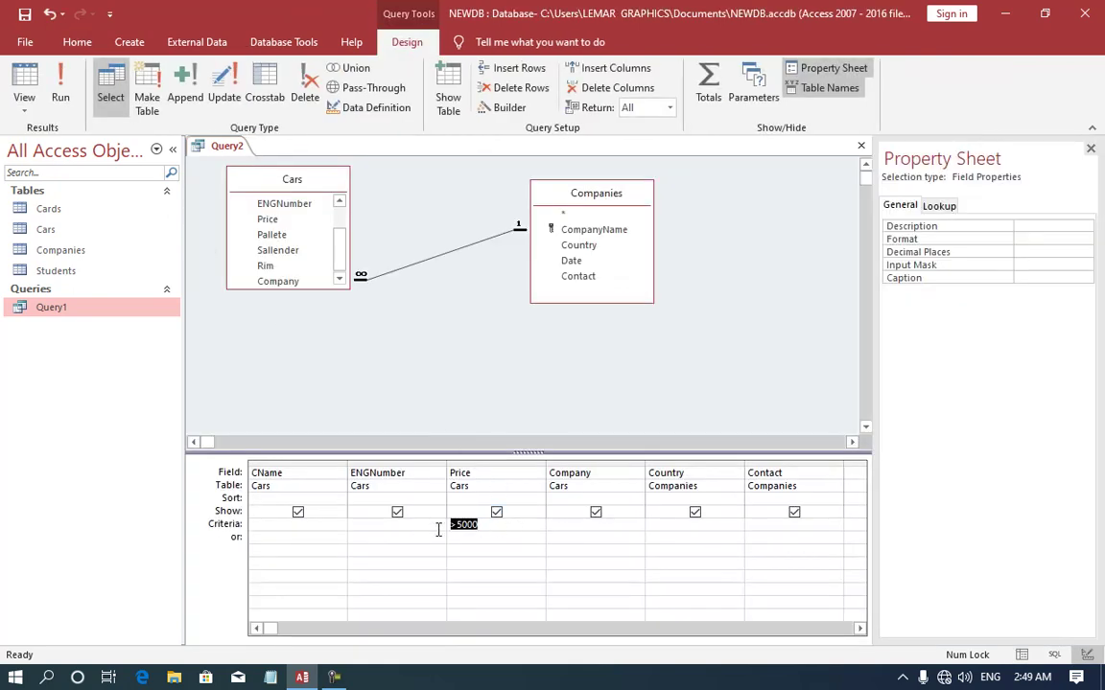
{"action": "key", "text": "Delete"}
{"action": "left_click", "coordinate": [693, 527]}
{"action": "type", "text": "K"}
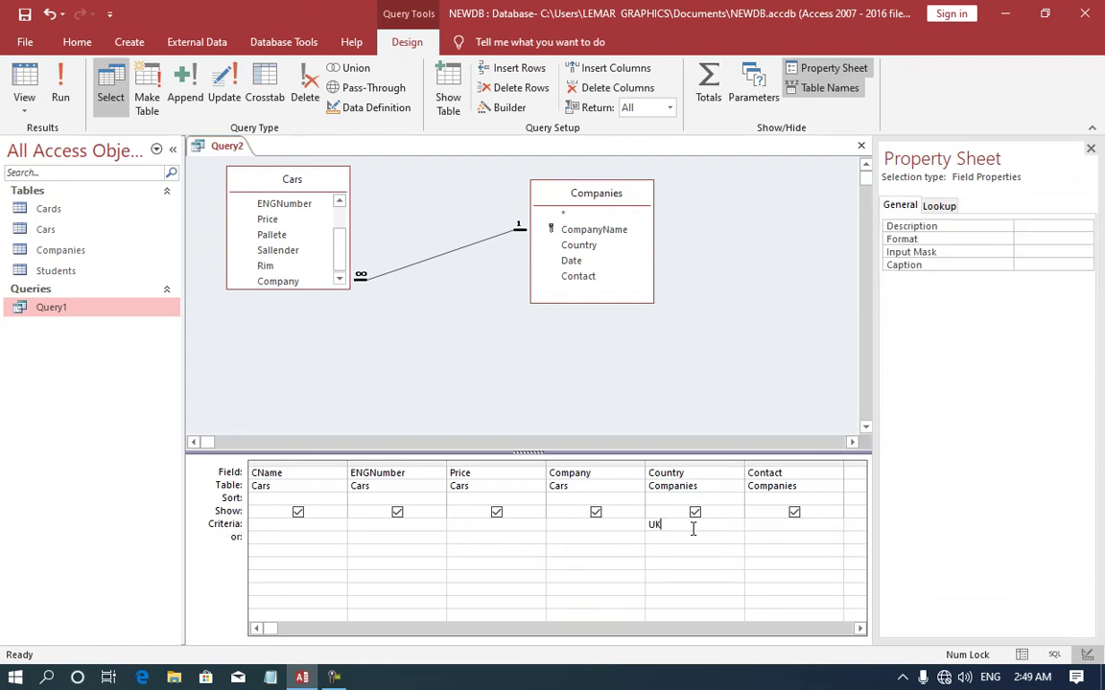
{"action": "key", "text": "Tab"}
{"action": "left_click", "coordinate": [60, 91]}
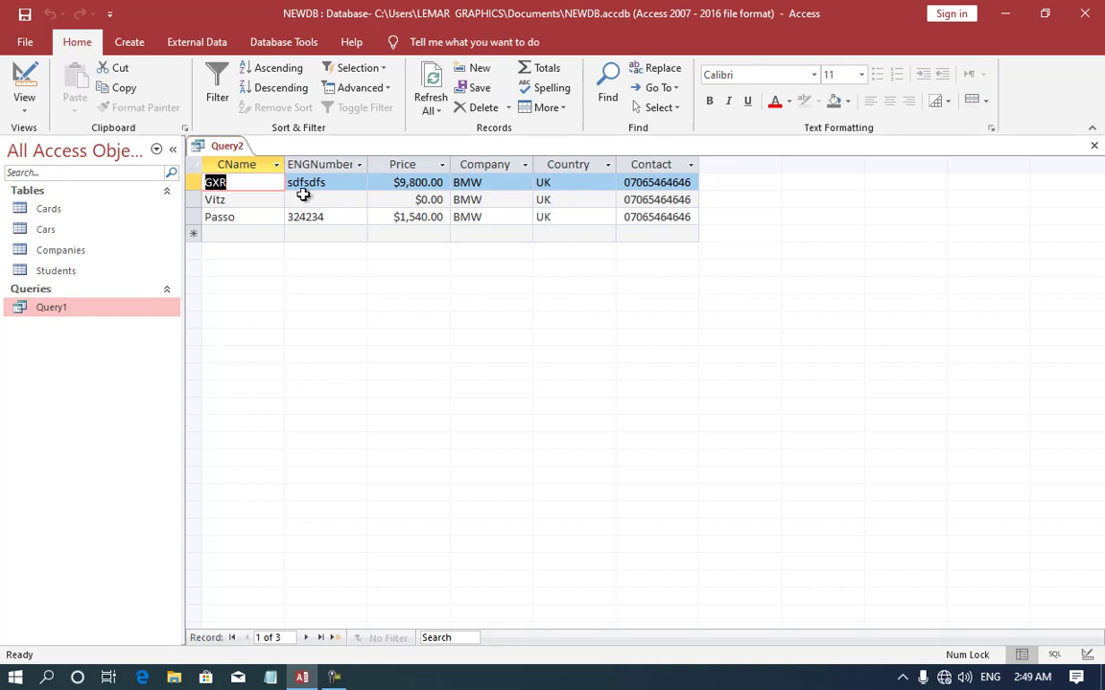
Step: Combine the >5000 Price and UK Country criteria and run the query
{"action": "left_click", "coordinate": [29, 77]}
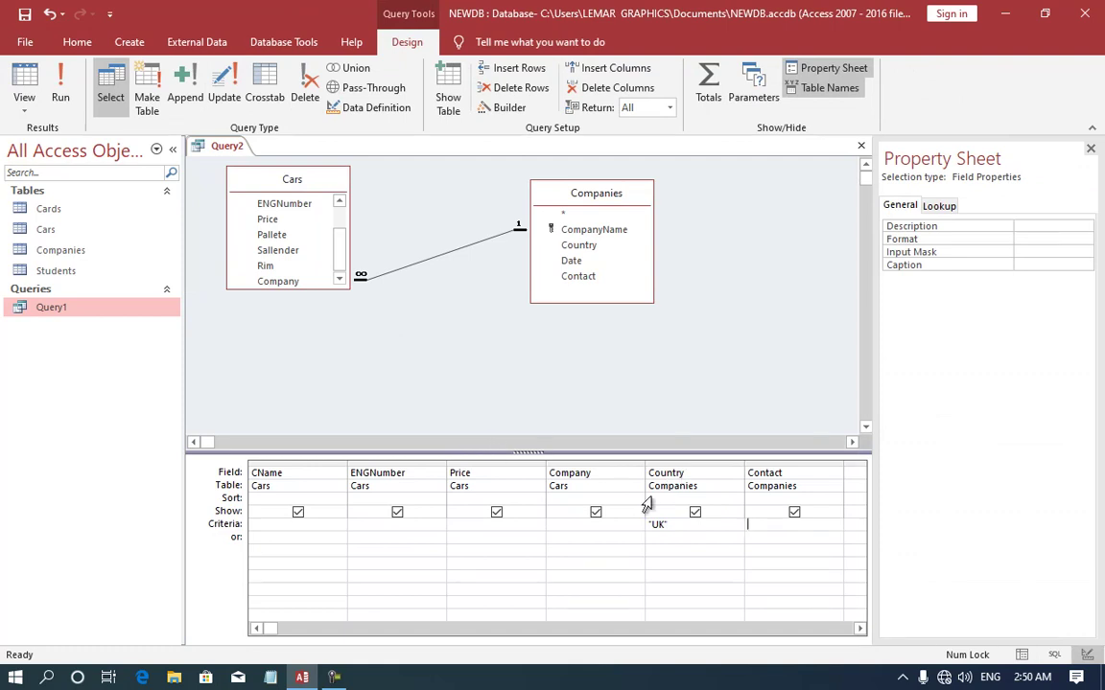
{"action": "left_click", "coordinate": [482, 526]}
{"action": "type", "text": ">5000"}
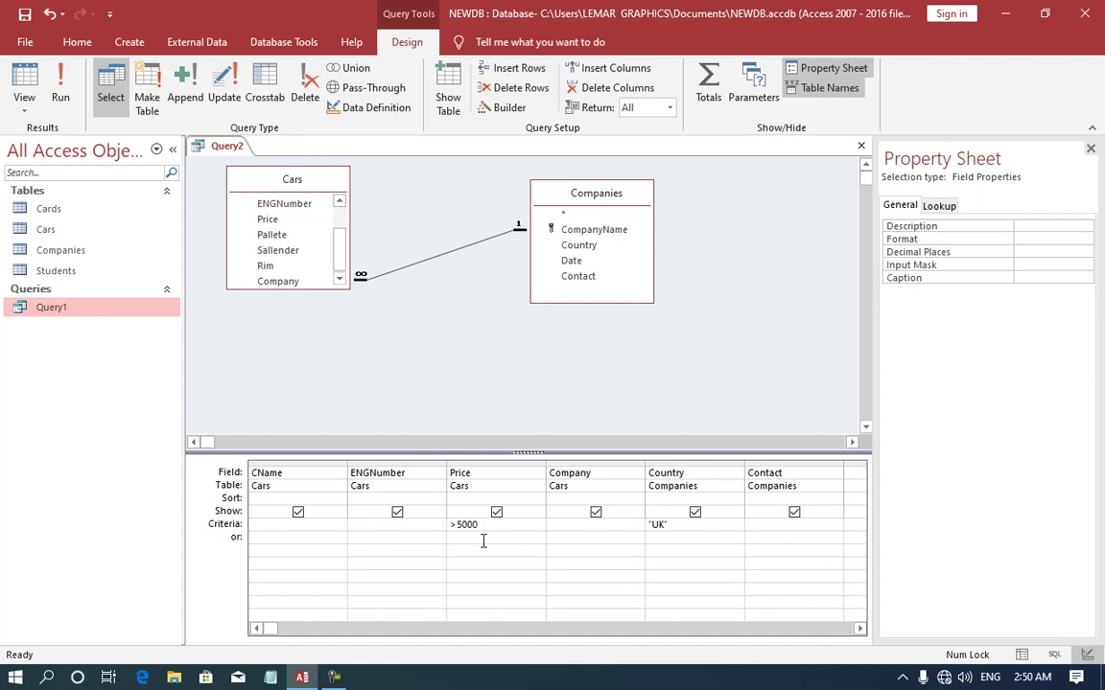
{"action": "left_click", "coordinate": [487, 561]}
{"action": "left_click_drag", "start_coordinate": [676, 527], "coordinate": [618, 529]}
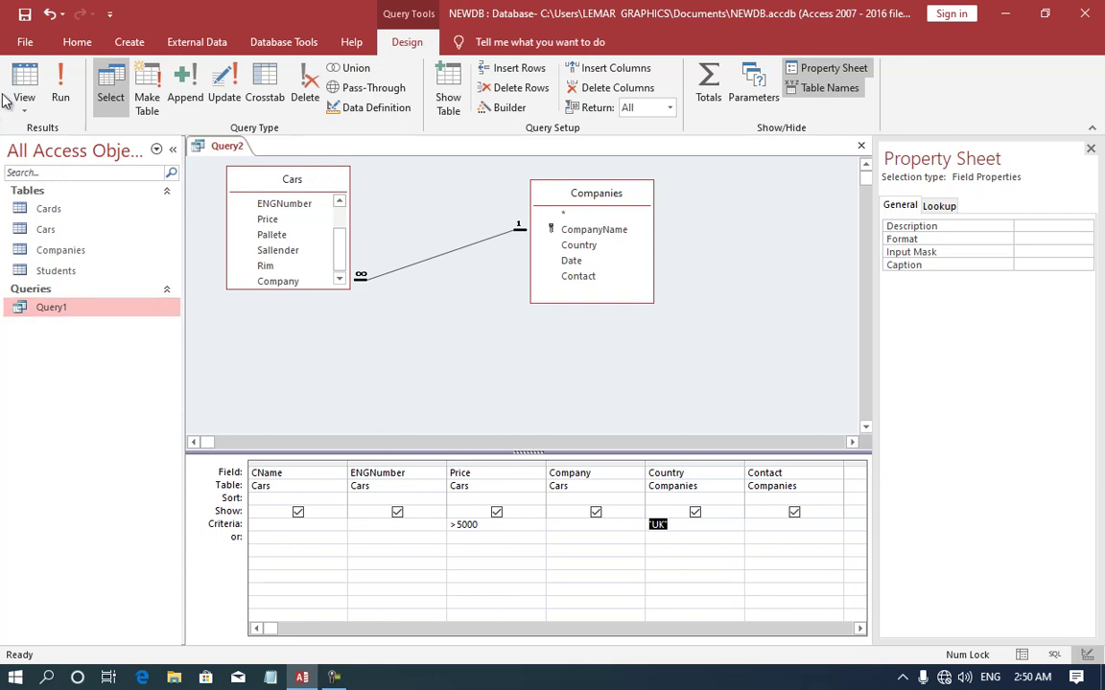
{"action": "left_click", "coordinate": [60, 95]}
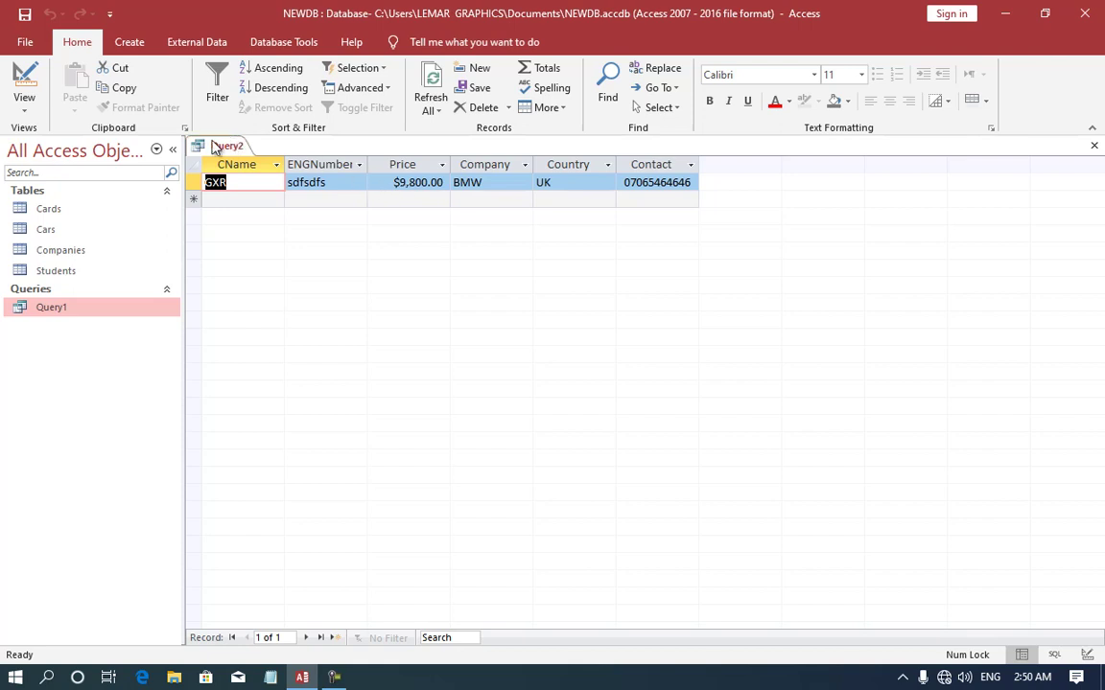
Step: Uncheck Show for Price and Country, then run the query again
{"action": "left_click", "coordinate": [27, 84]}
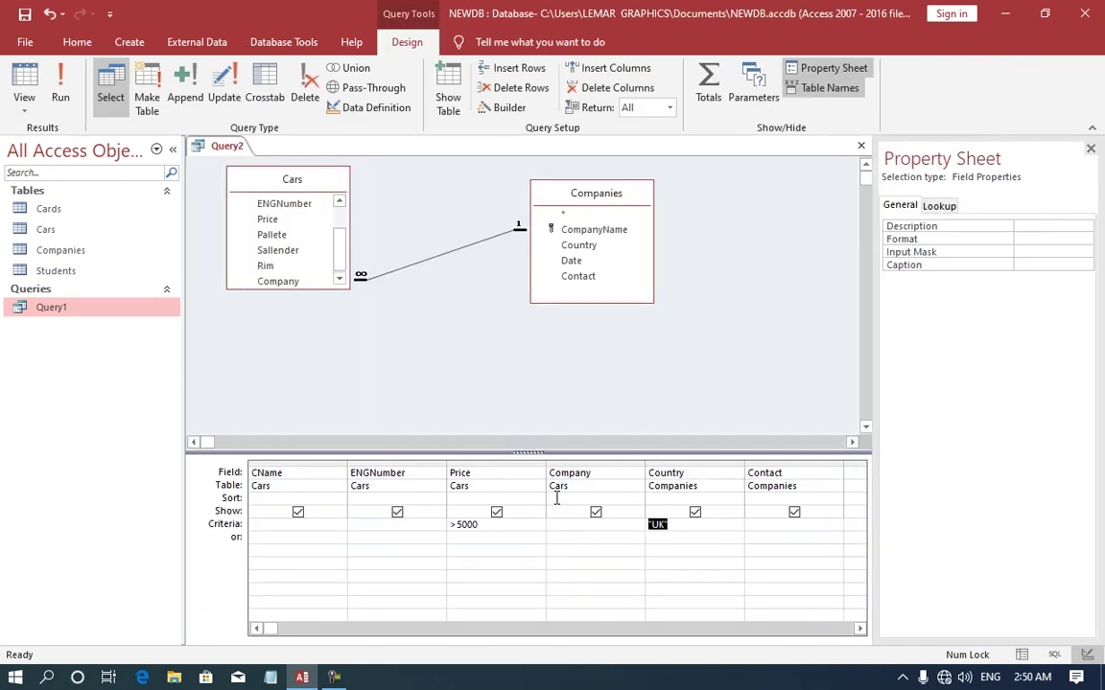
{"action": "left_click", "coordinate": [675, 524]}
{"action": "left_click", "coordinate": [666, 470]}
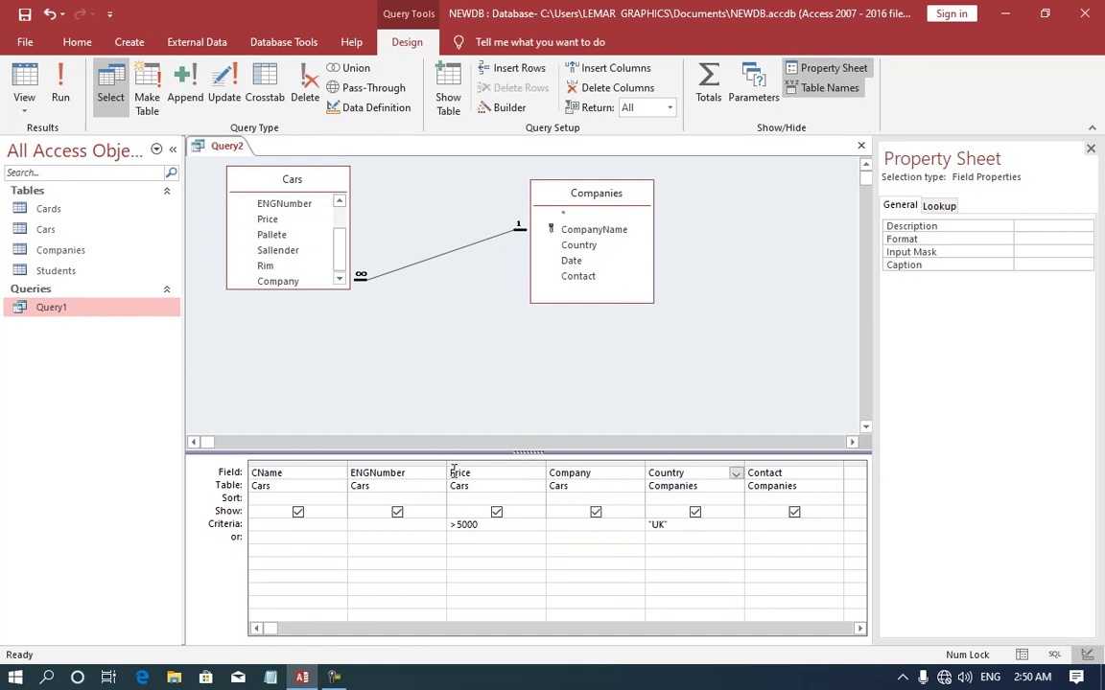
{"action": "left_click", "coordinate": [497, 512]}
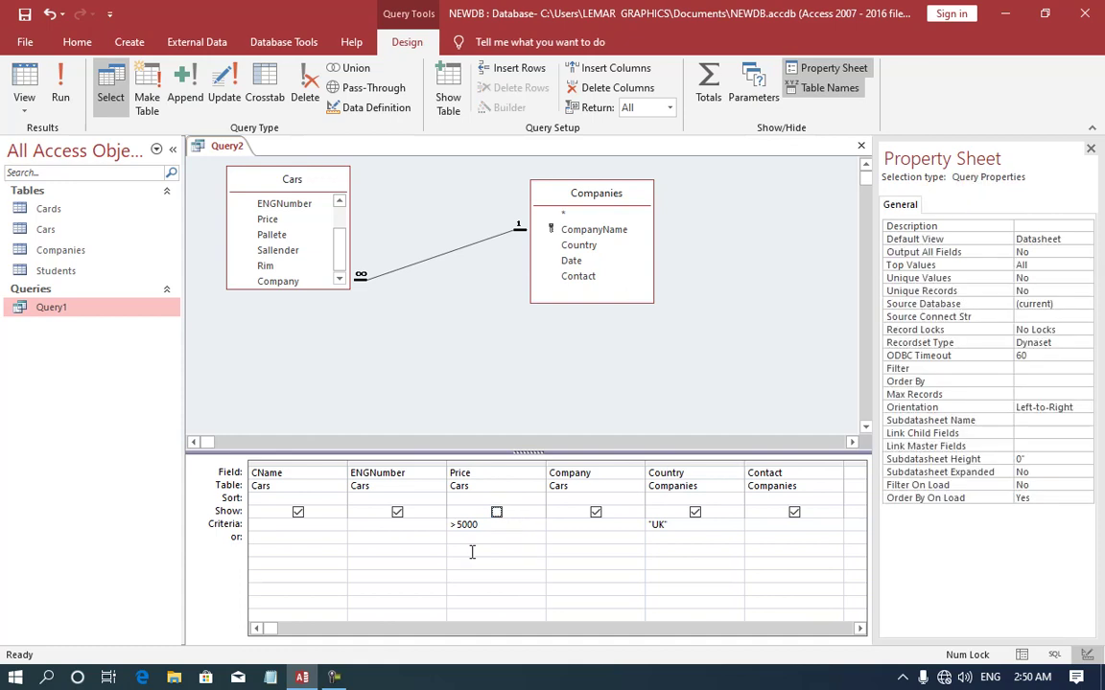
{"action": "left_click", "coordinate": [695, 512]}
{"action": "left_click", "coordinate": [59, 96]}
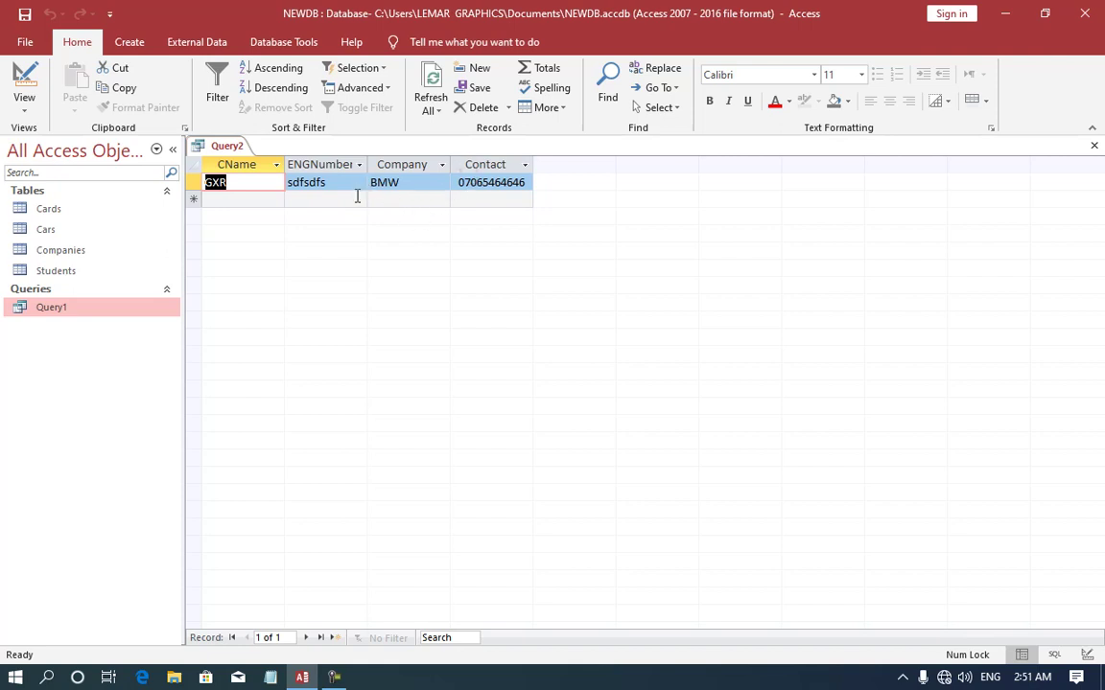
Step: Recheck Show for Country and Price and run the query with all columns
{"action": "left_click", "coordinate": [24, 79]}
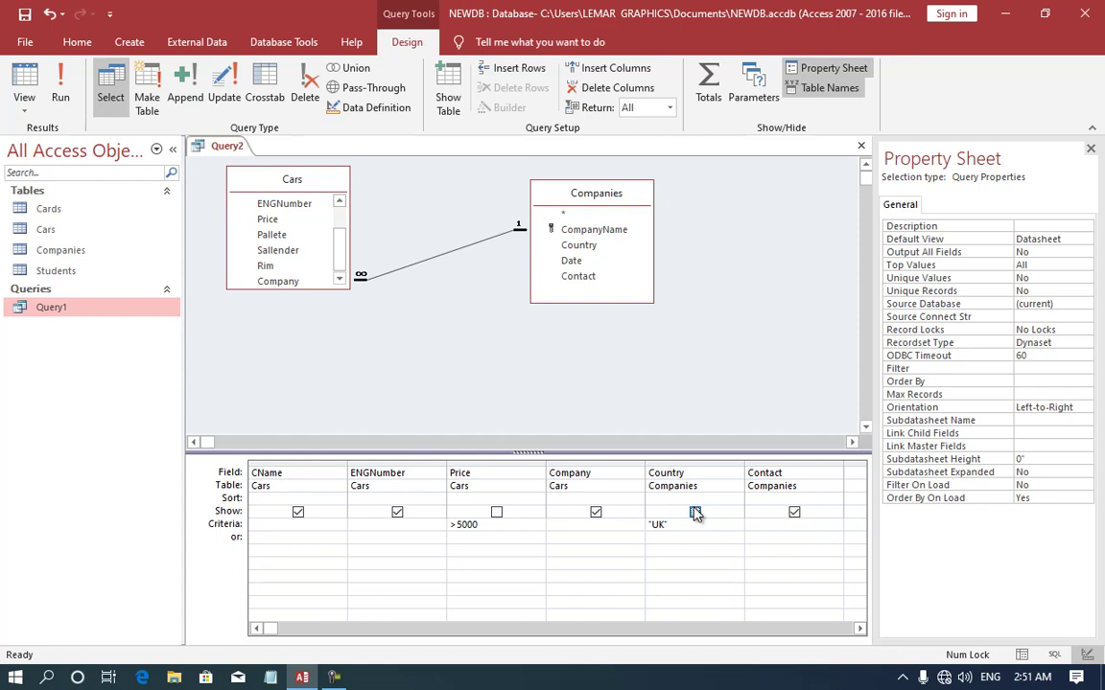
{"action": "left_click", "coordinate": [696, 513]}
{"action": "left_click", "coordinate": [495, 513]}
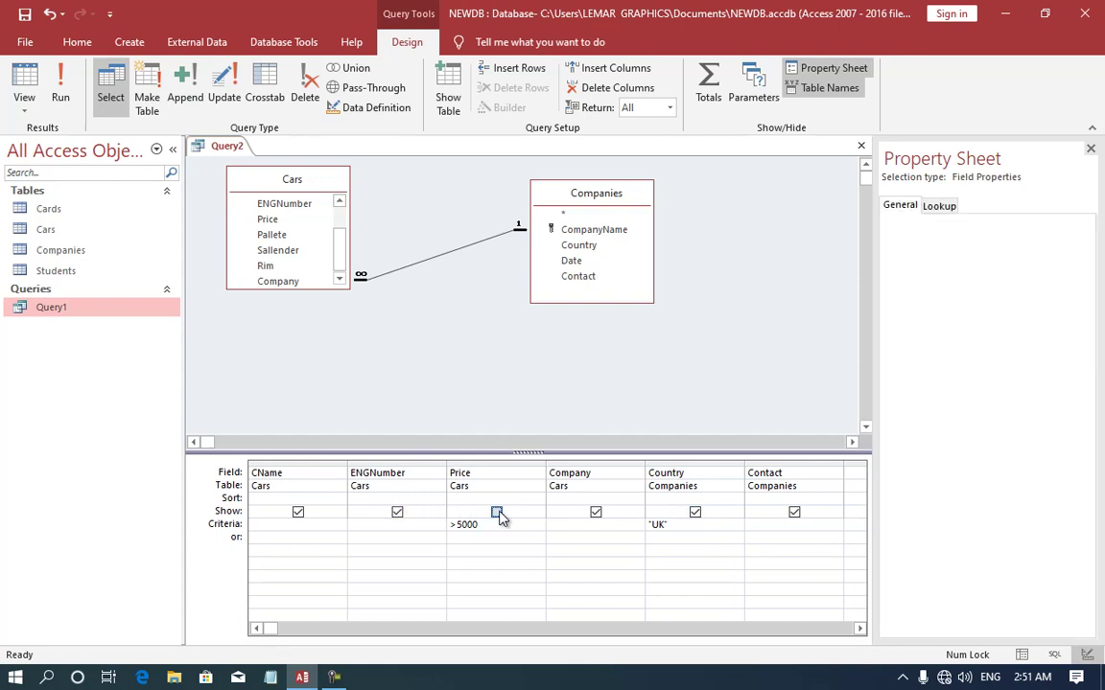
{"action": "left_click", "coordinate": [59, 86]}
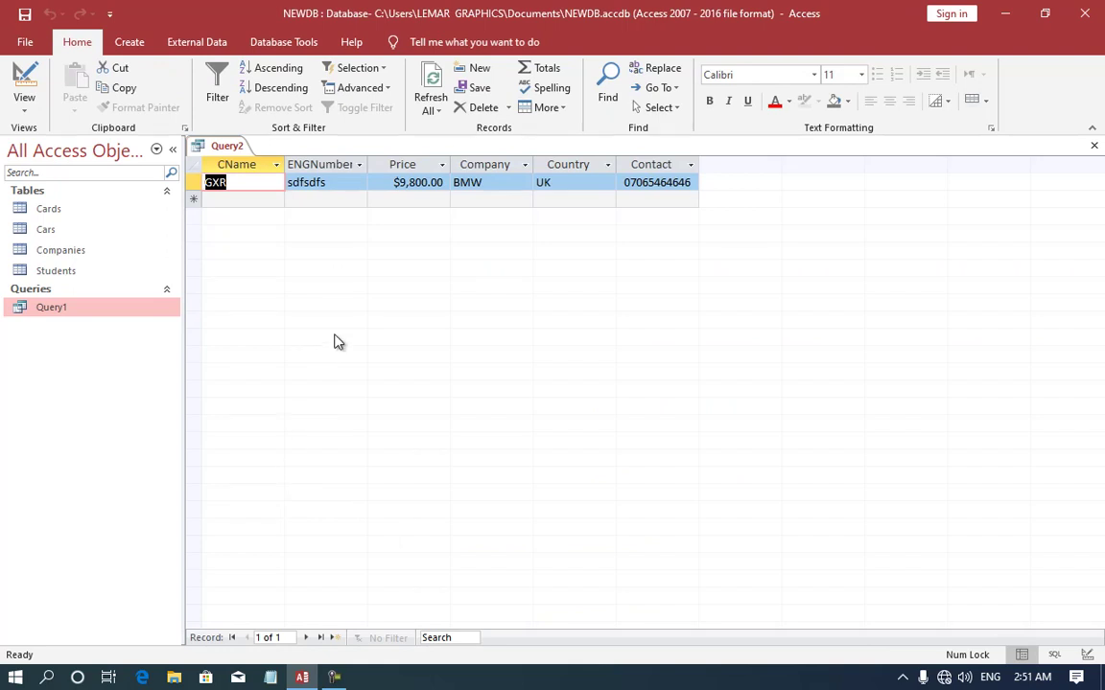
Step: Delete the UK and >5000 criteria, enter a <6000 Price criterion and run
{"action": "left_click", "coordinate": [24, 82]}
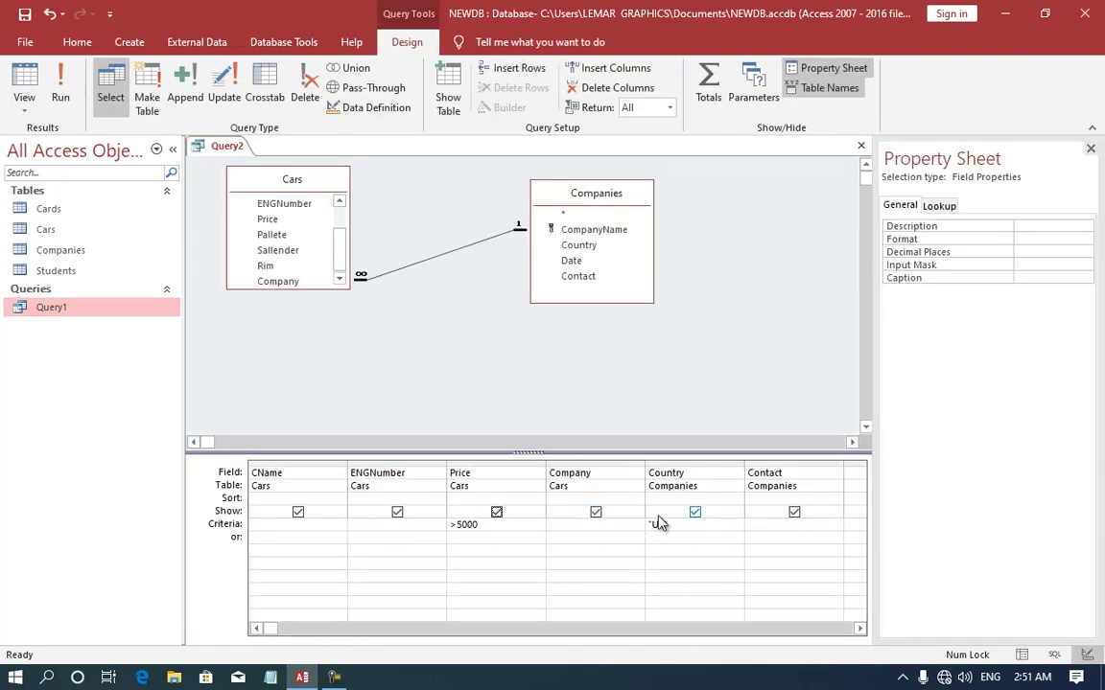
{"action": "double_click", "coordinate": [672, 525]}
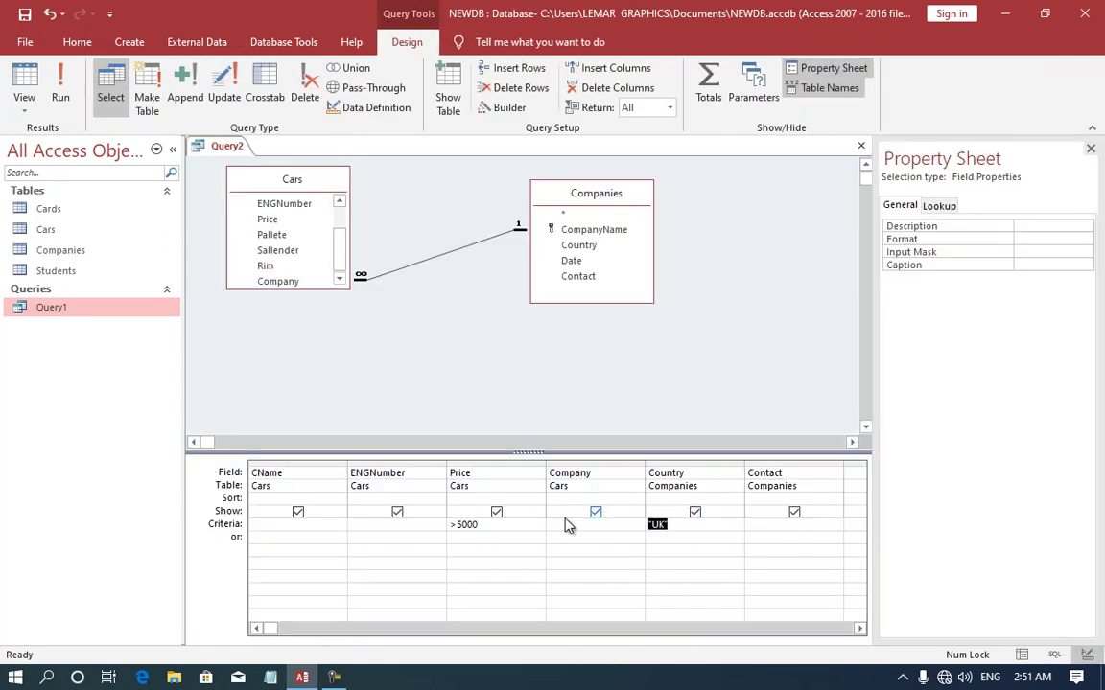
{"action": "key", "text": "Delete"}
{"action": "double_click", "coordinate": [465, 525]}
{"action": "key", "text": "Delete"}
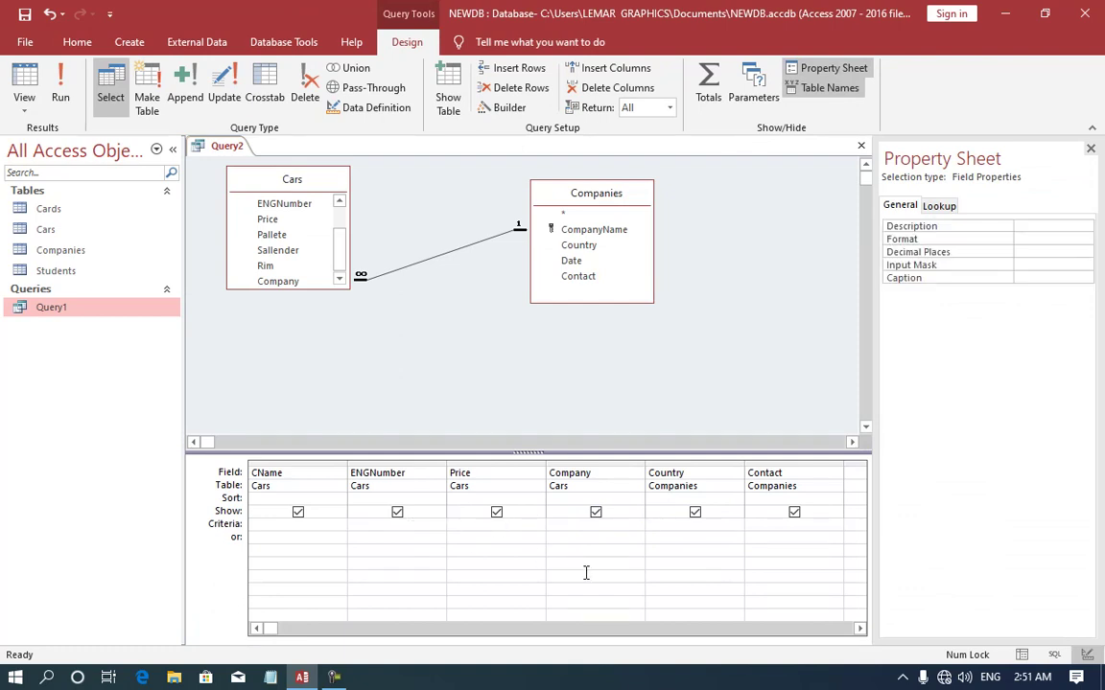
{"action": "type", "text": "<6000"}
{"action": "left_click", "coordinate": [58, 93]}
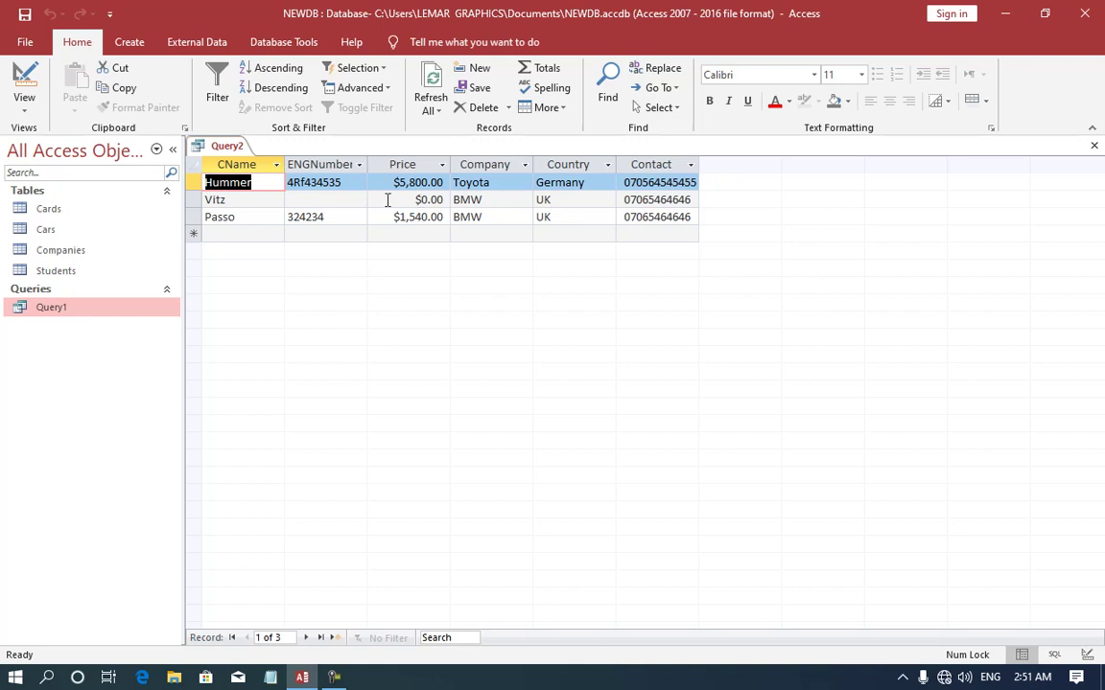
Step: Replace the Price criterion with =5000 and run the query
{"action": "left_click", "coordinate": [24, 81]}
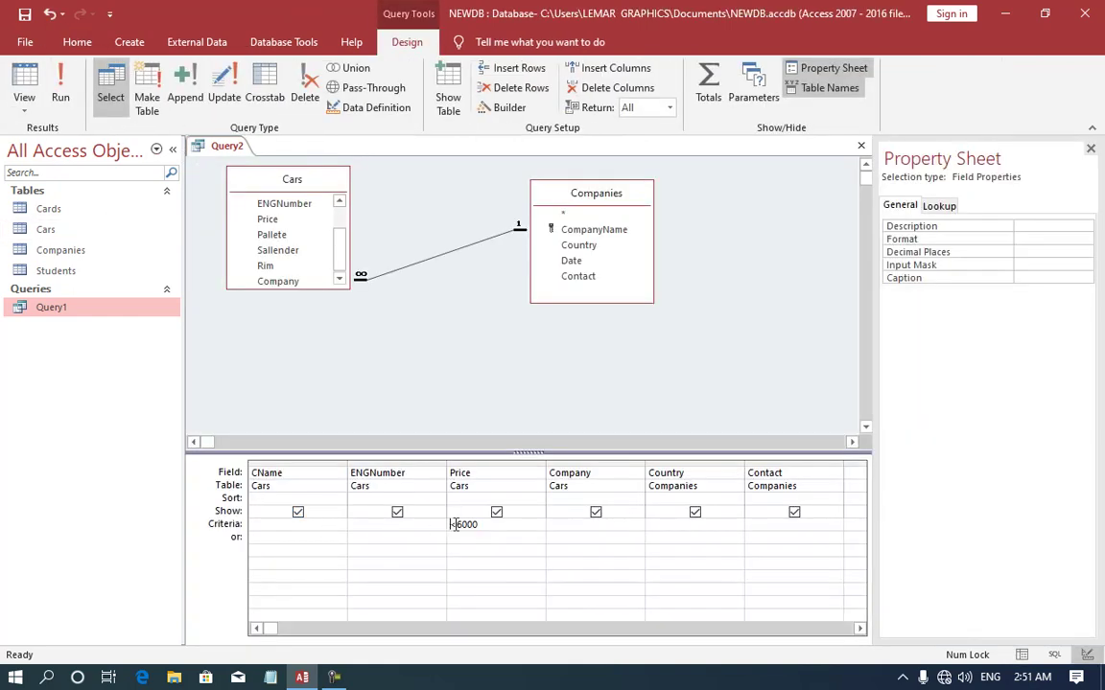
{"action": "left_click_drag", "start_coordinate": [479, 523], "coordinate": [412, 523]}
{"action": "type", "text": "=50"}
{"action": "key", "text": "Tab"}
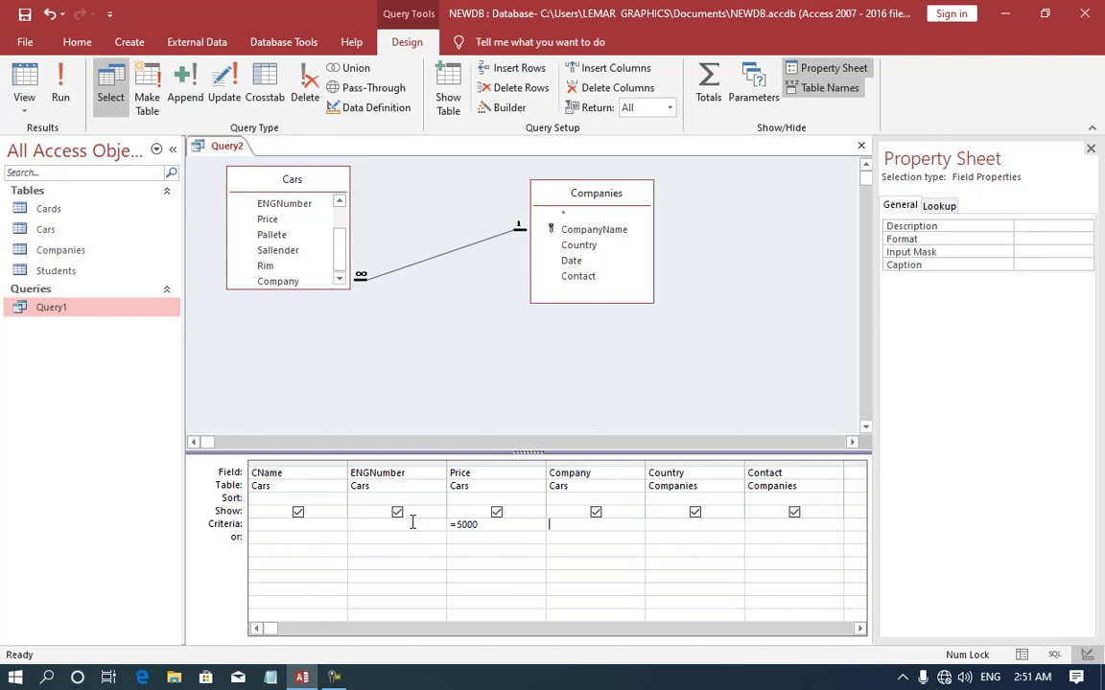
{"action": "left_click", "coordinate": [59, 96]}
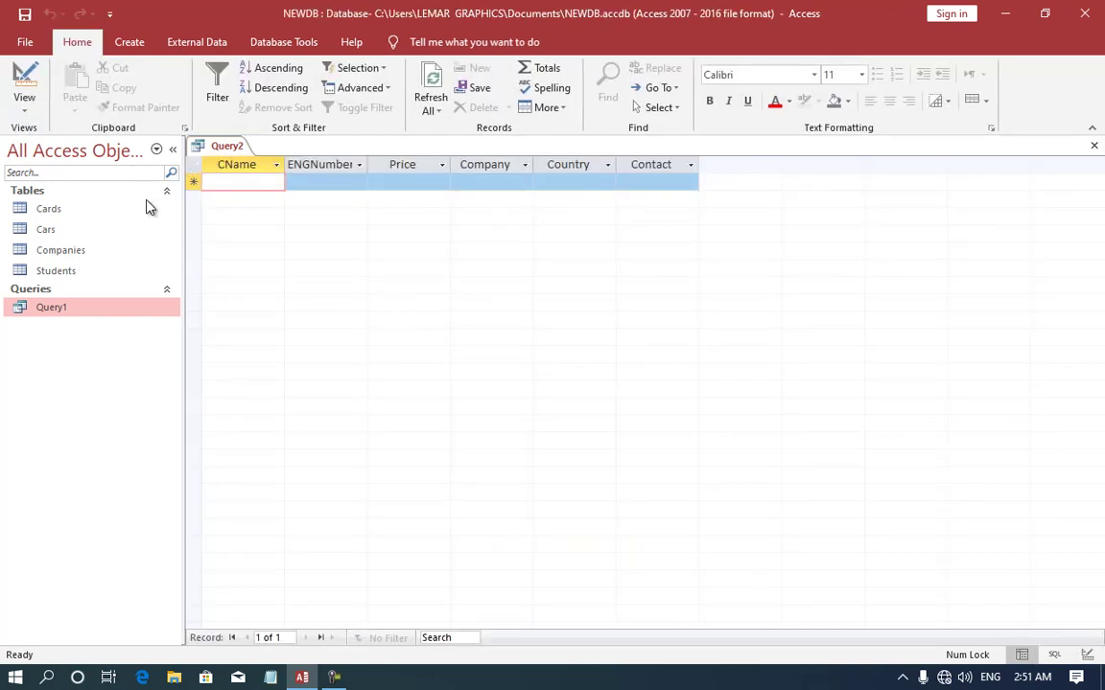
Step: Change Vitz's price in the Cars table from $0.00 to 5000 and close the table
{"action": "double_click", "coordinate": [75, 229]}
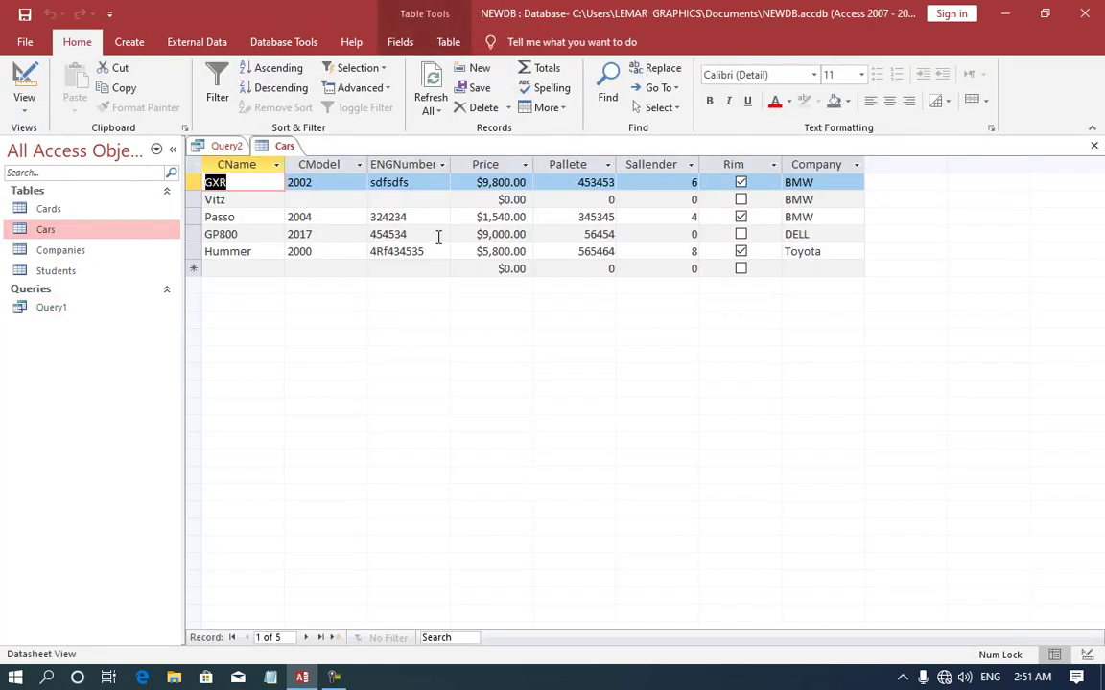
{"action": "left_click_drag", "start_coordinate": [488, 201], "coordinate": [547, 201]}
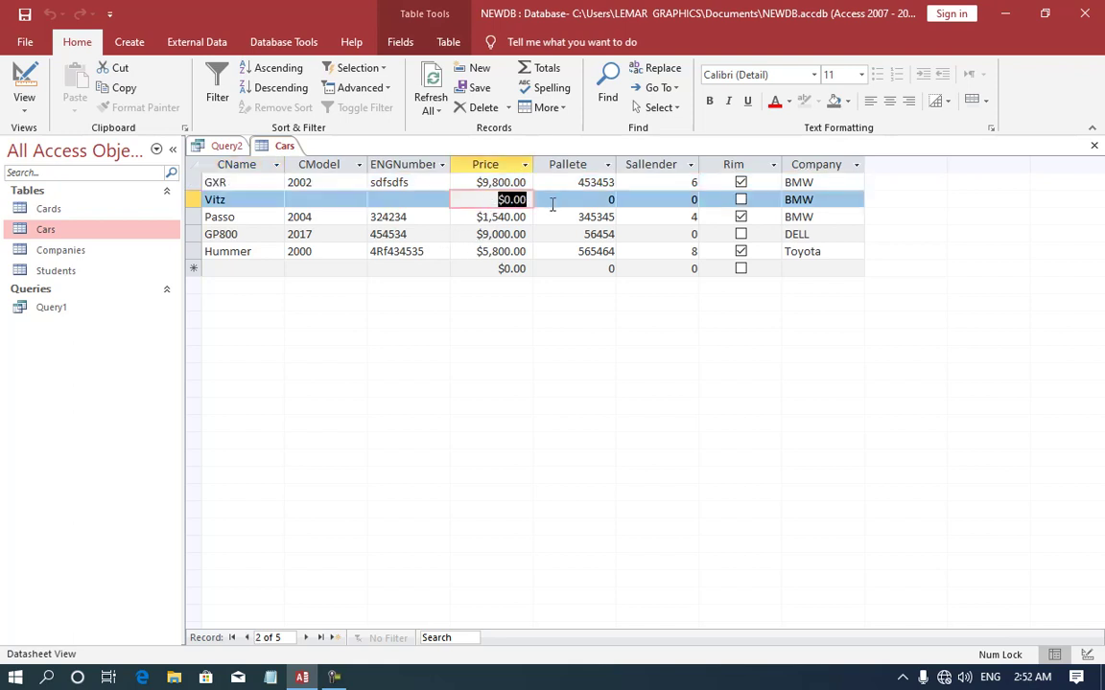
{"action": "type", "text": "50"}
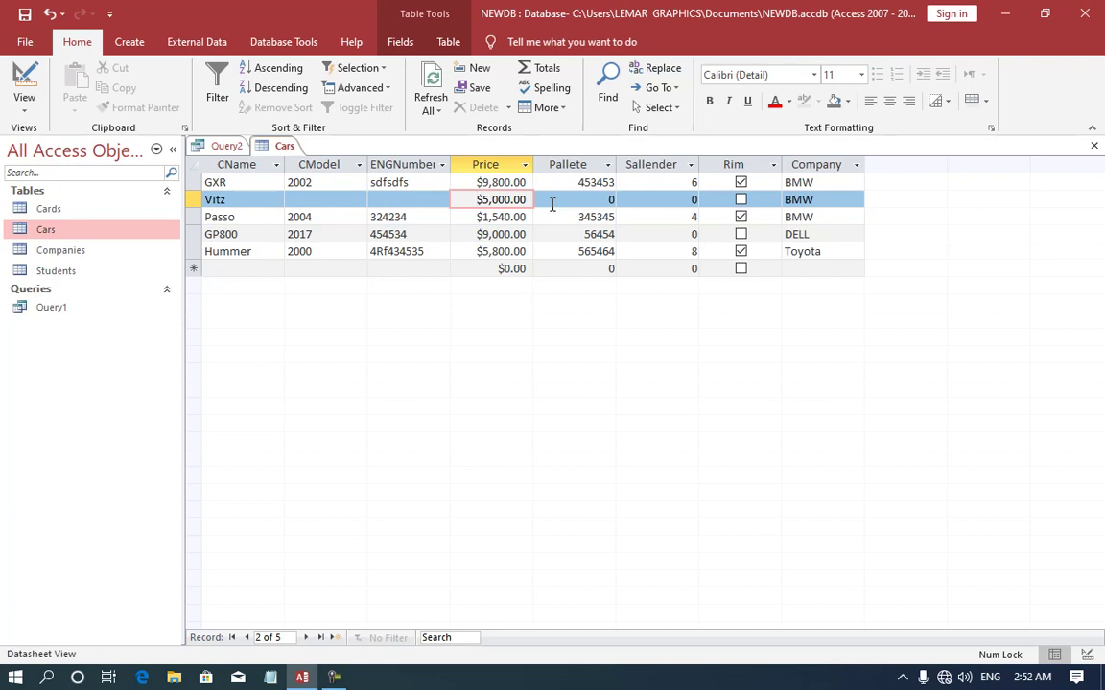
{"action": "key", "text": "ctrl+w"}
{"action": "left_click", "coordinate": [430, 85]}
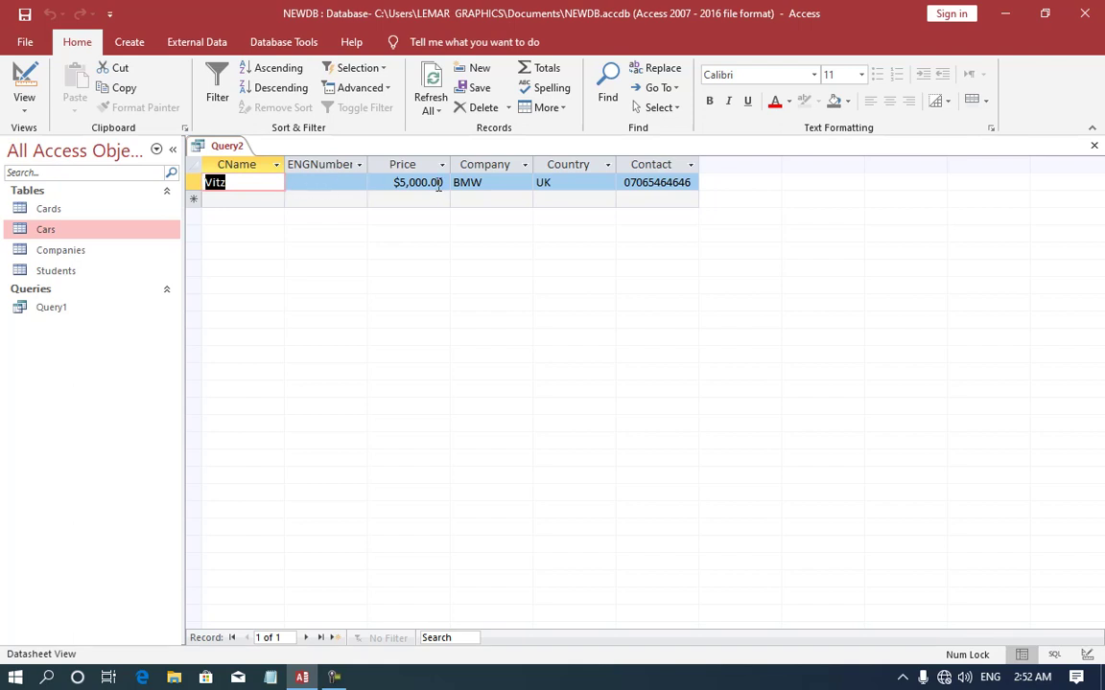
Step: Clear the =5000 Price criterion and run the query unfiltered
{"action": "left_click", "coordinate": [24, 85]}
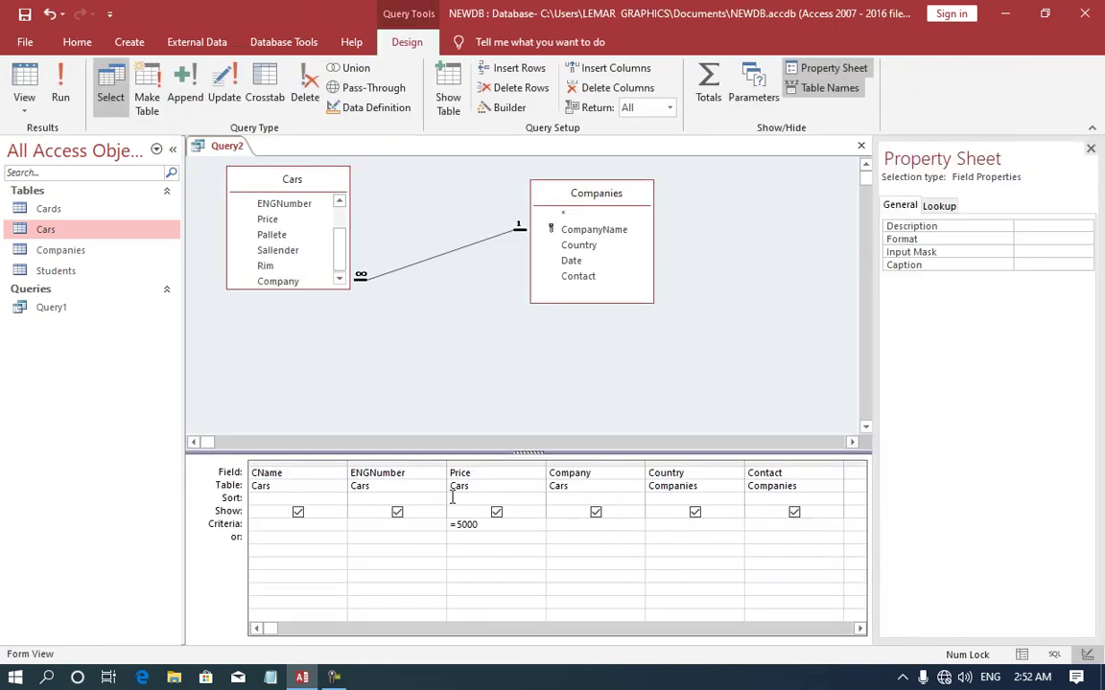
{"action": "left_click", "coordinate": [450, 524]}
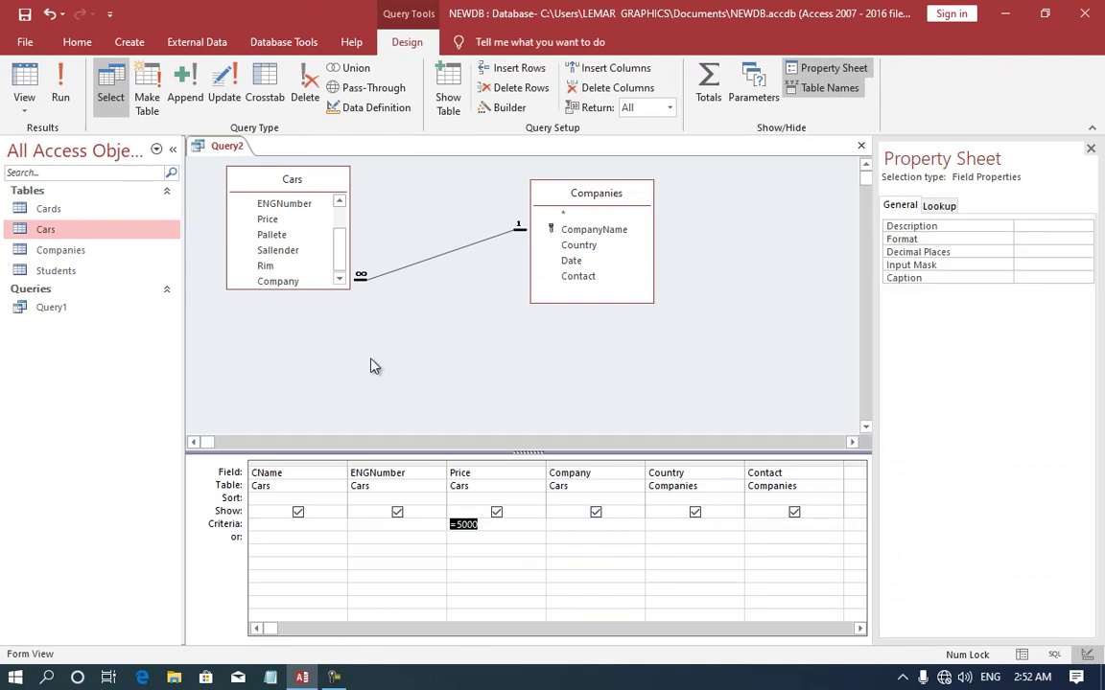
{"action": "key", "text": "Delete"}
{"action": "left_click", "coordinate": [24, 84]}
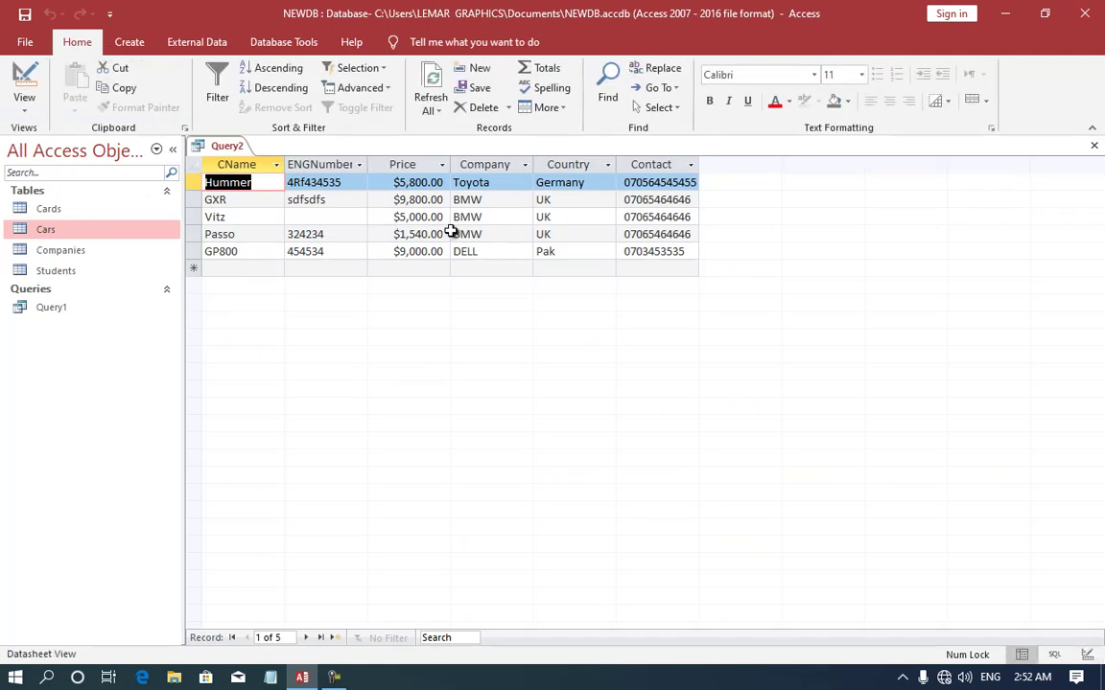
Step: Enter '5000 or 5800' as the Price criterion and run the query
{"action": "left_click", "coordinate": [24, 84]}
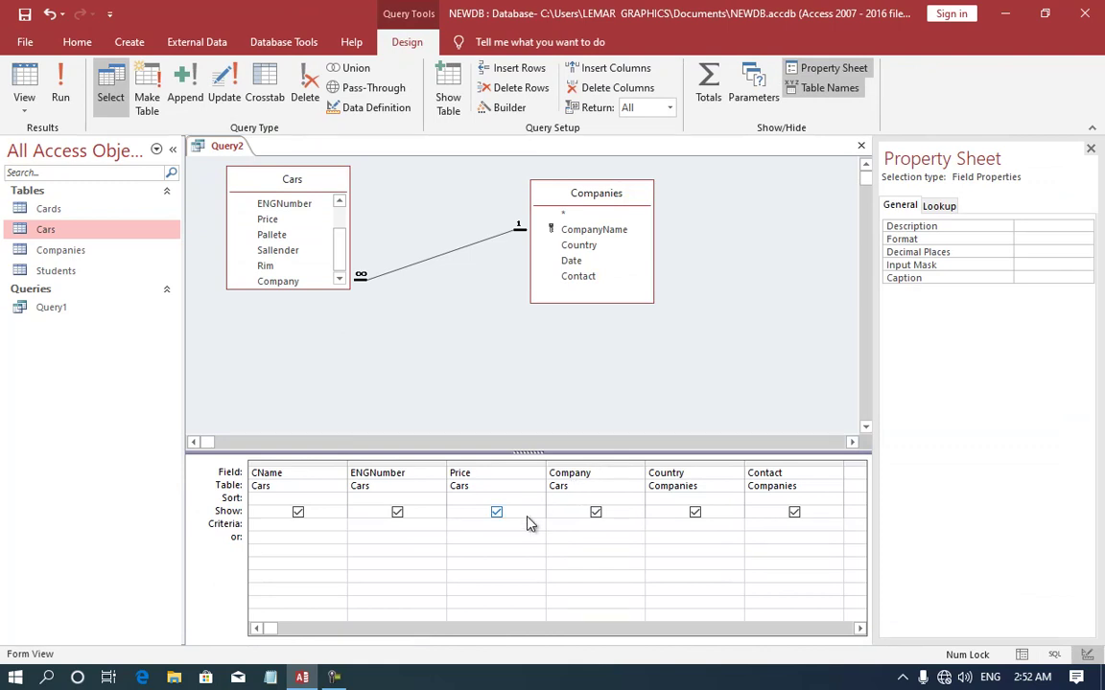
{"action": "type", "text": "5000 "}
{"action": "type", "text": "or "}
{"action": "type", "text": "5"}
{"action": "type", "text": "800"}
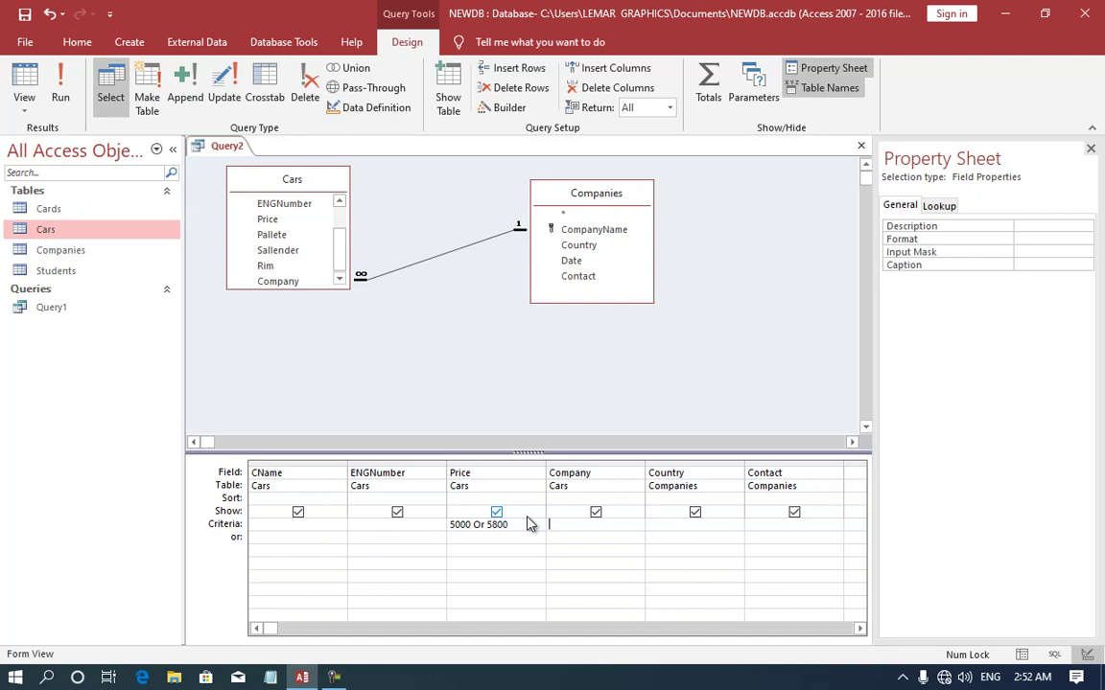
{"action": "left_click", "coordinate": [499, 540]}
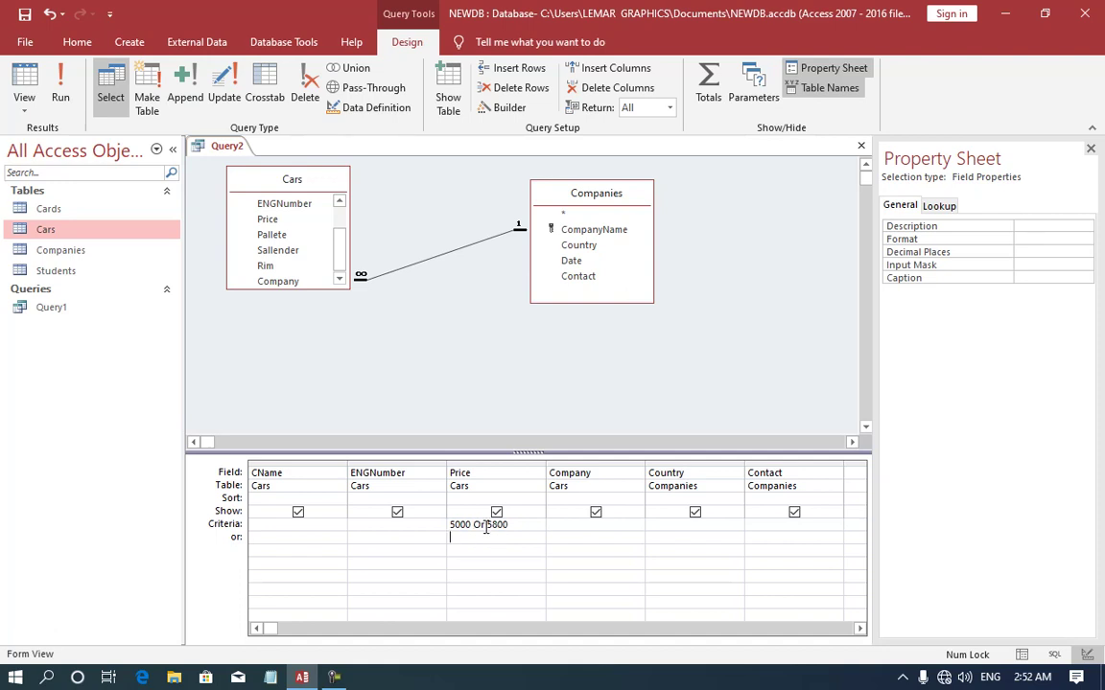
{"action": "left_click", "coordinate": [61, 86]}
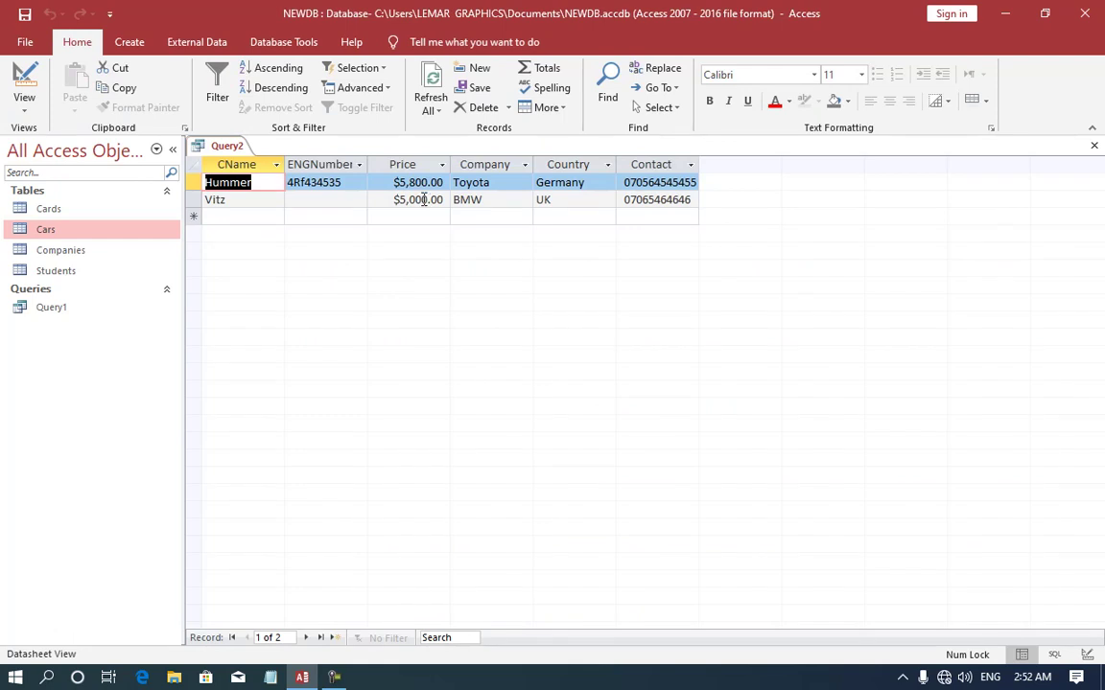
Step: Extend the Price criterion to 5000 Or 5800 Or 9800 and run the query
{"action": "left_click", "coordinate": [24, 81]}
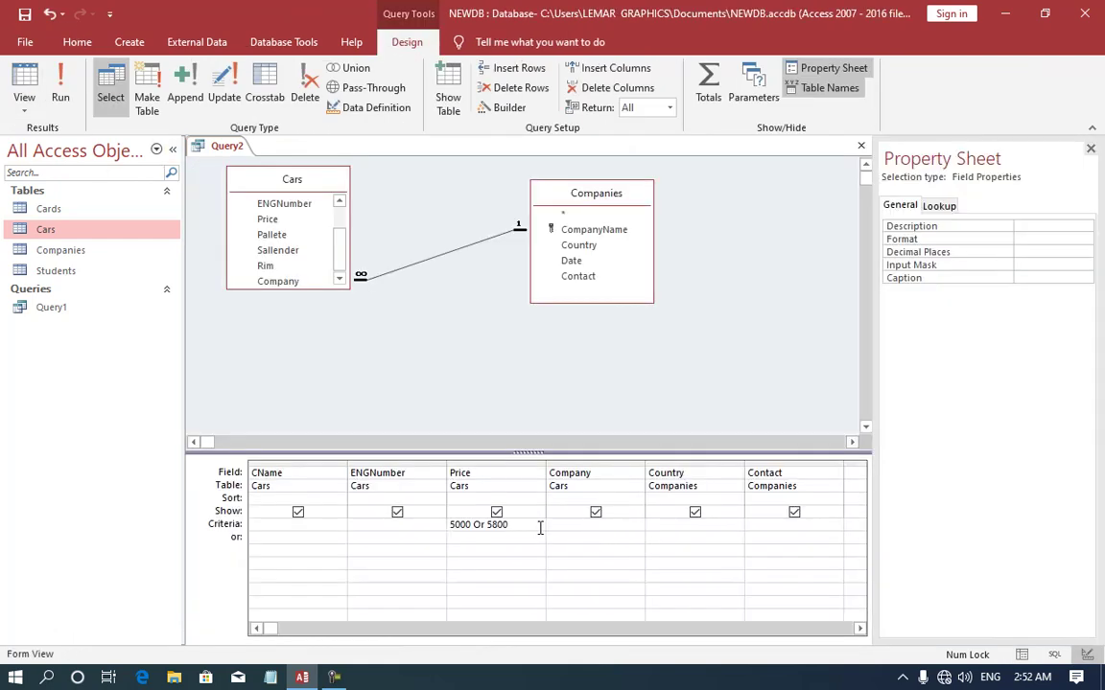
{"action": "type", "text": "or"}
{"action": "type", "text": " 98"}
{"action": "type", "text": "00"}
{"action": "key", "text": "Return"}
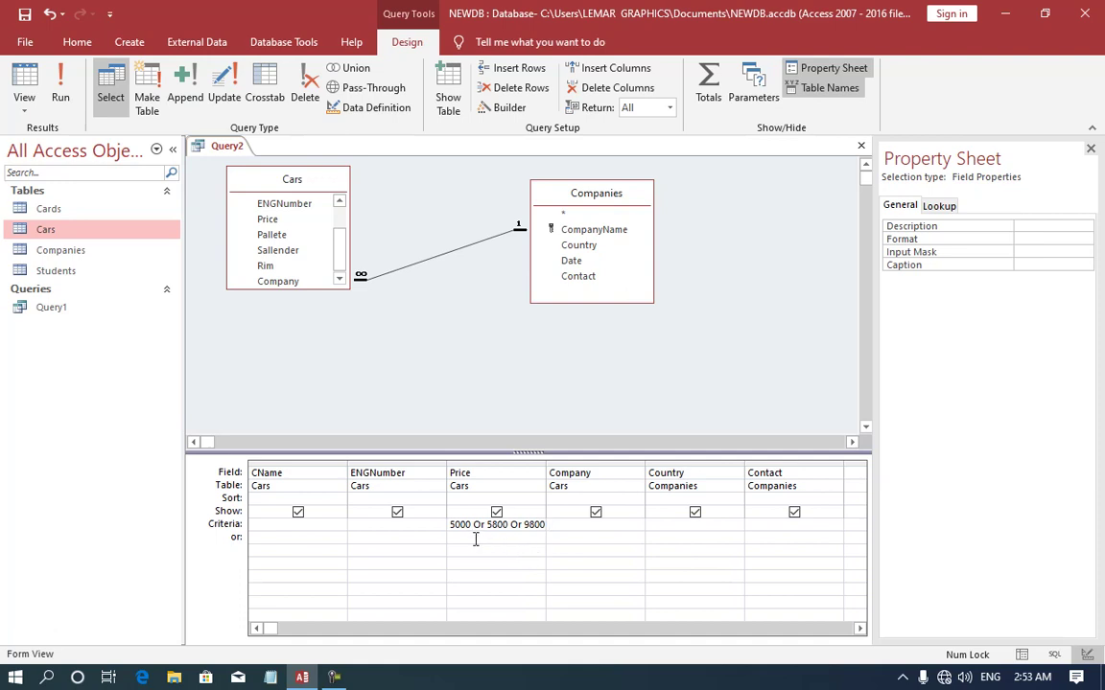
{"action": "left_click", "coordinate": [505, 530]}
{"action": "left_click", "coordinate": [56, 96]}
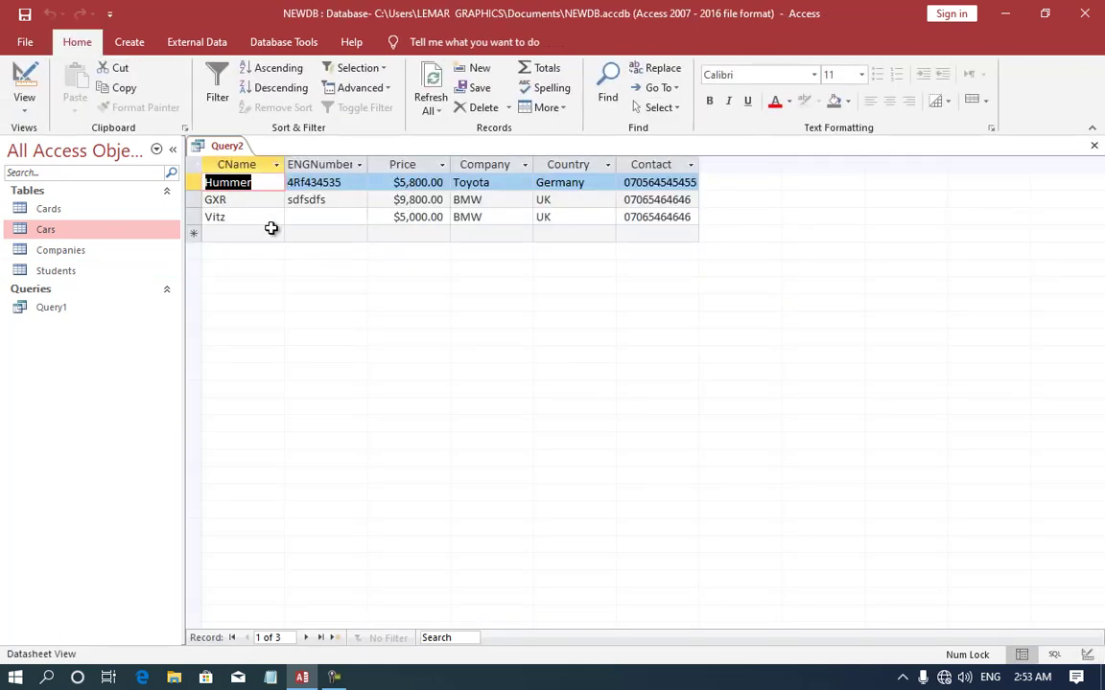
Step: Replace the Price criterion with "GXR" Or "VITZ" on CName and run, returning GXR and Vitz
{"action": "left_click", "coordinate": [22, 87]}
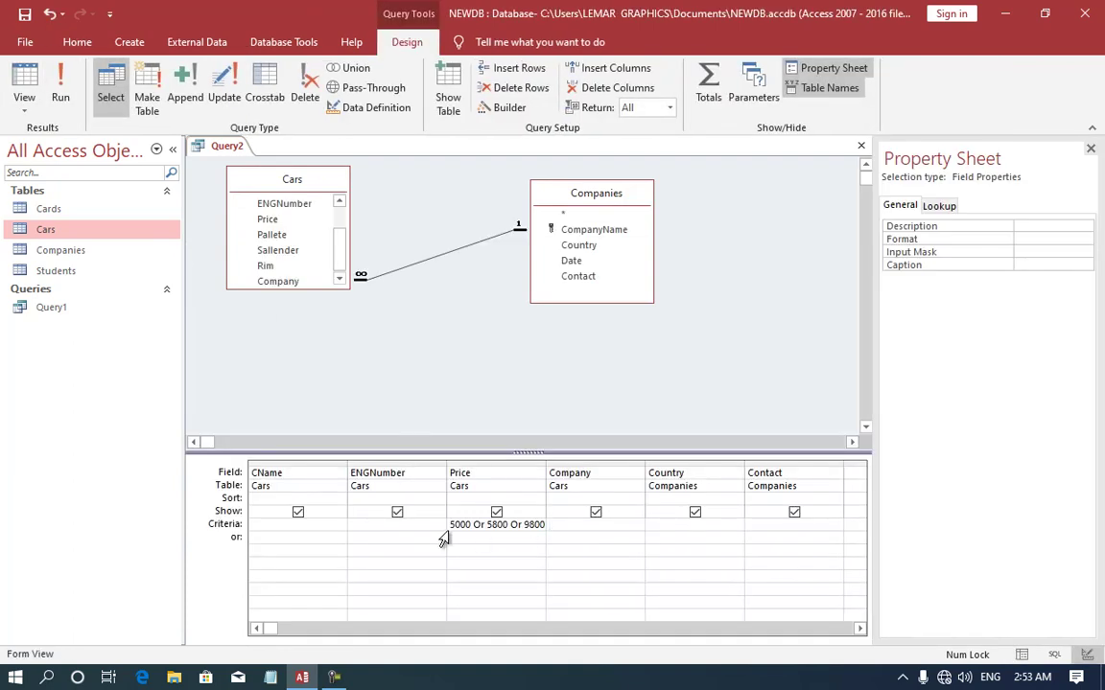
{"action": "left_click_drag", "start_coordinate": [452, 526], "coordinate": [593, 525]}
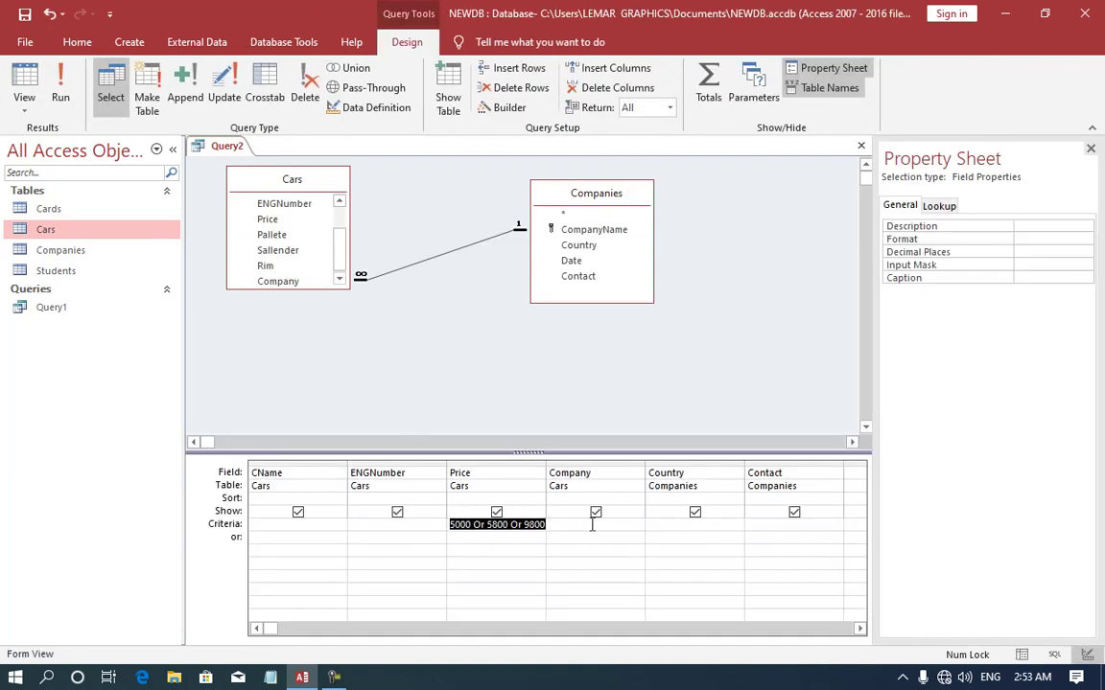
{"action": "key", "text": "Delete"}
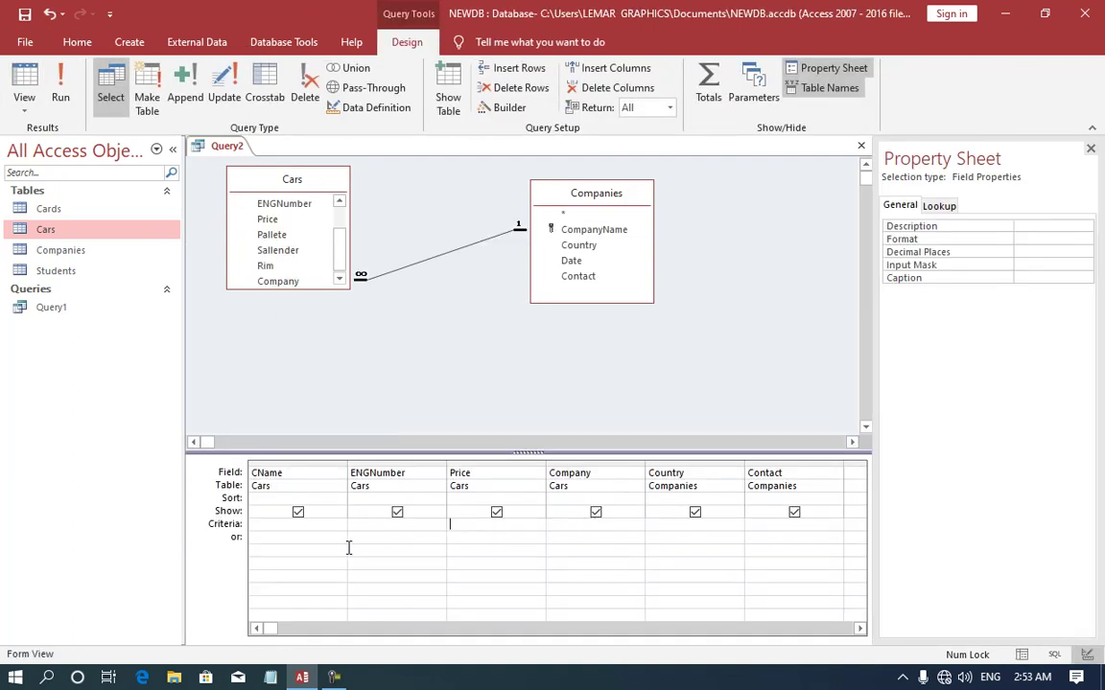
{"action": "left_click", "coordinate": [304, 529]}
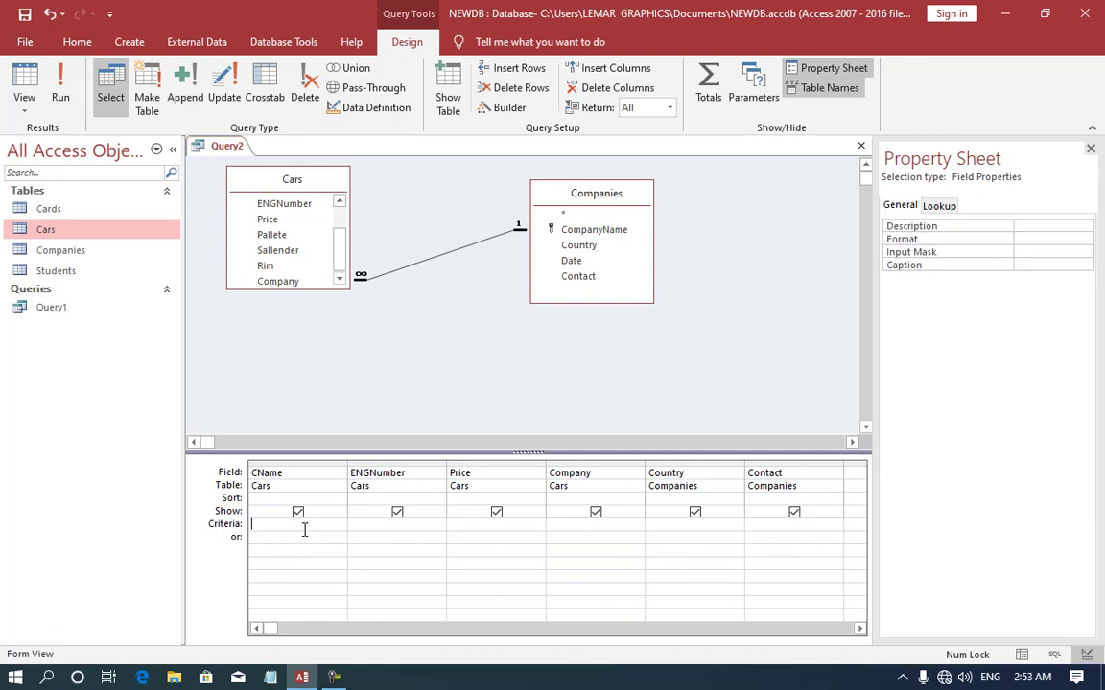
{"action": "type", "text": "GCR"}
{"action": "type", "text": " o"}
{"action": "type", "text": "r "}
{"action": "type", "text": "VY"}
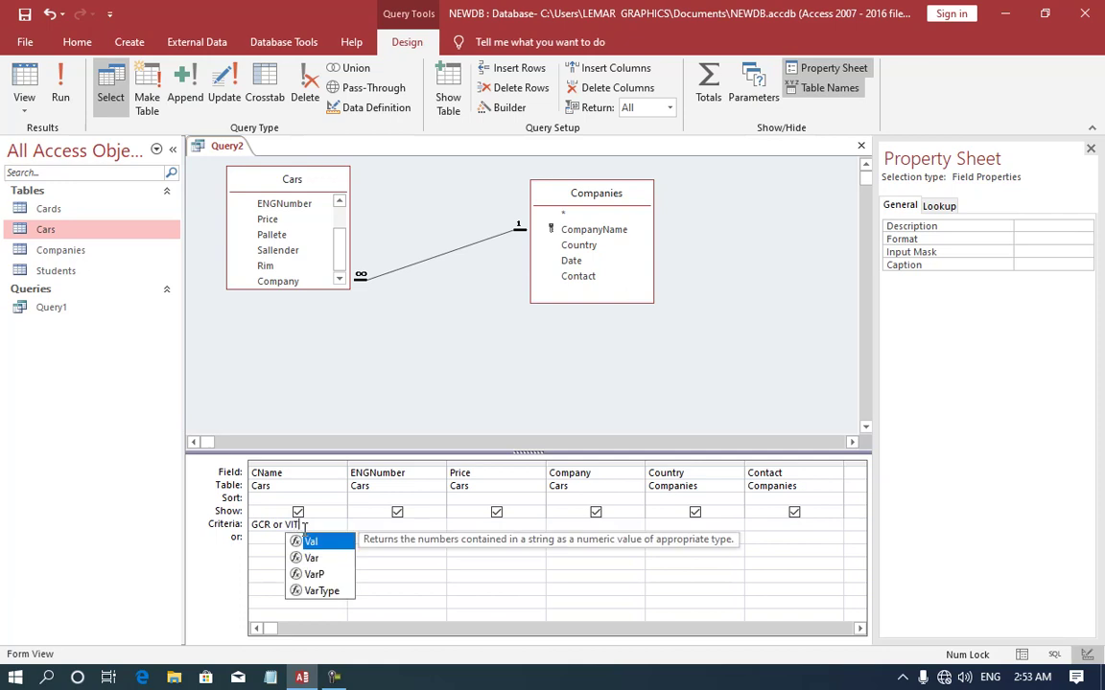
{"action": "type", "text": "Z"}
{"action": "key", "text": "Tab"}
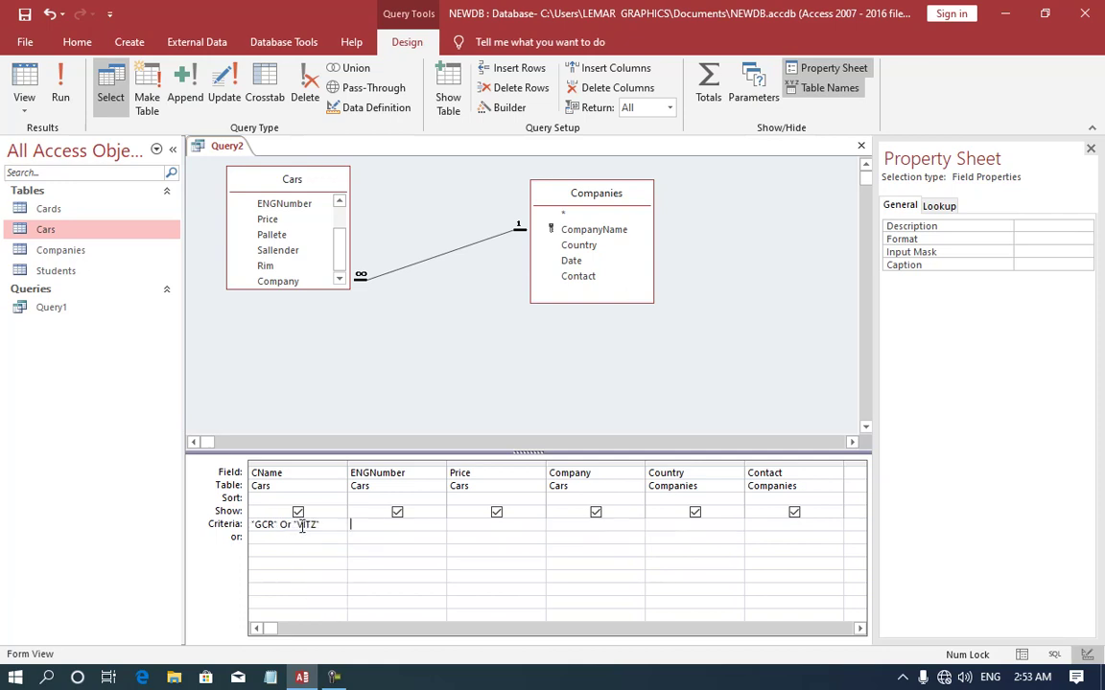
{"action": "key", "text": "shift+Tab"}
{"action": "key", "text": "Home"}
{"action": "key", "text": "Right"}
{"action": "key", "text": "Right"}
{"action": "left_click", "coordinate": [65, 108]}
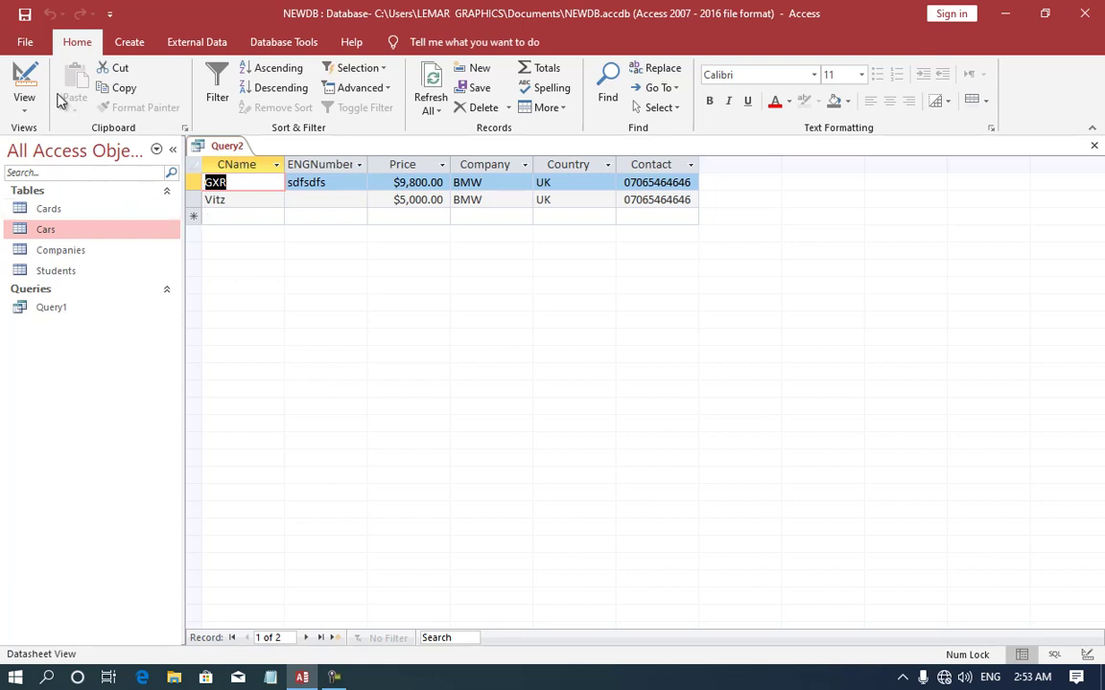
Step: Put "GXR" in the CName criteria row and "Vitz" on the or: row below it
{"action": "left_click", "coordinate": [24, 79]}
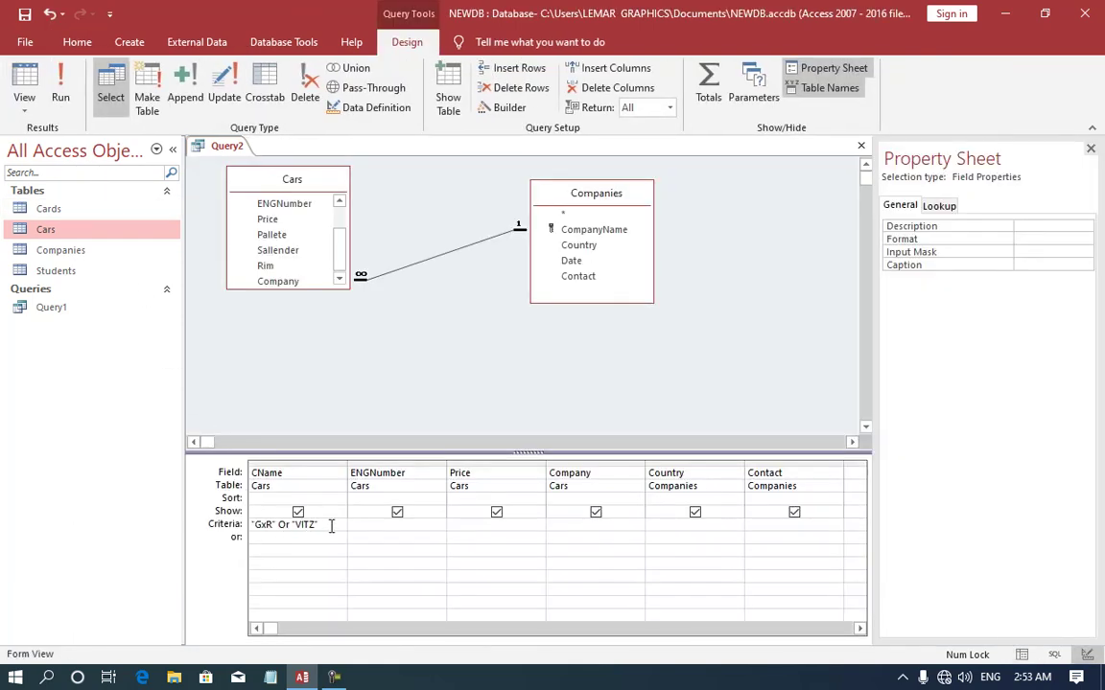
{"action": "left_click_drag", "start_coordinate": [303, 525], "coordinate": [171, 530]}
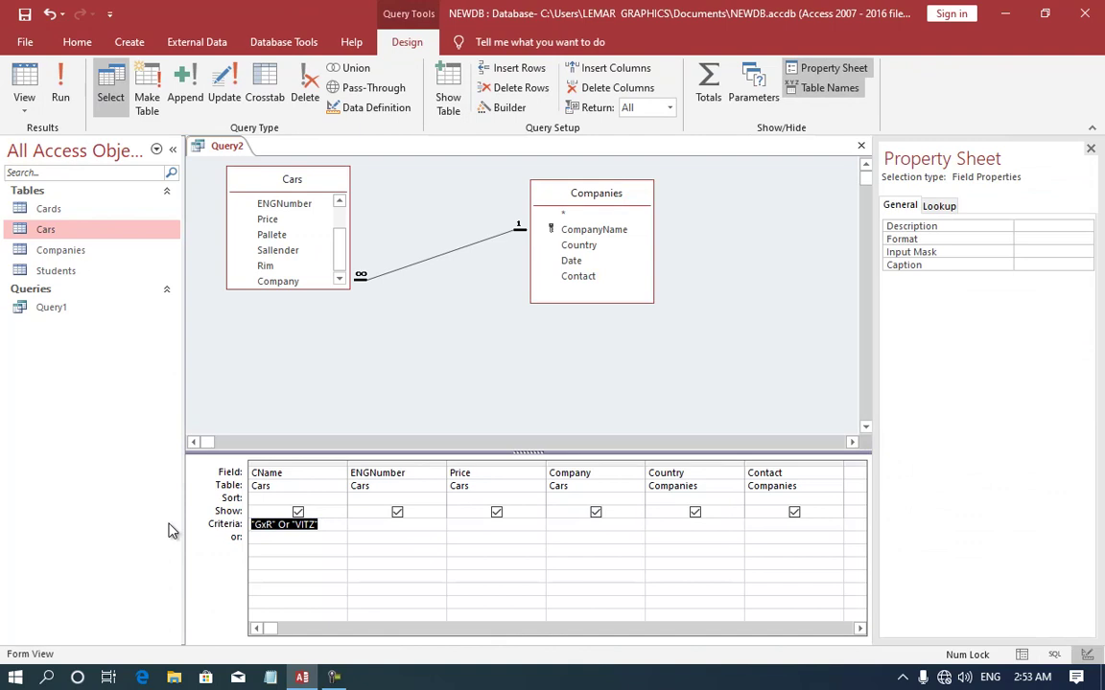
{"action": "key", "text": "Delete"}
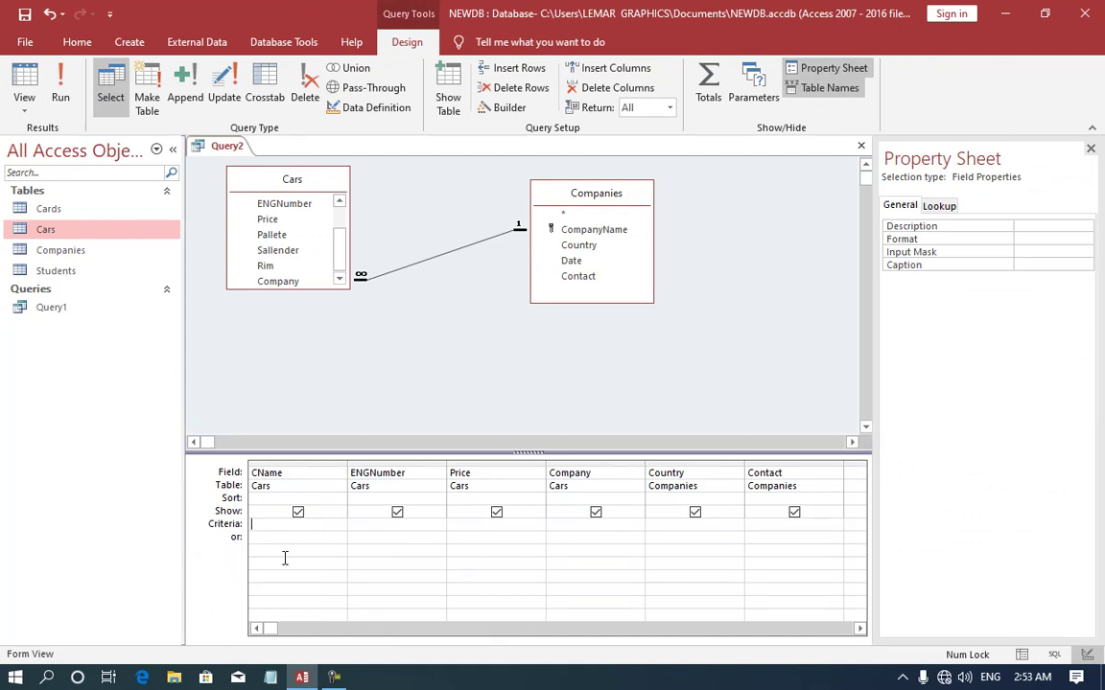
{"action": "type", "text": "GXR"}
{"action": "key", "text": "Down"}
{"action": "type", "text": "itz"}
{"action": "key", "text": "Tab"}
Step: View the results in Datasheet View, then return to Design View
{"action": "left_click", "coordinate": [38, 98]}
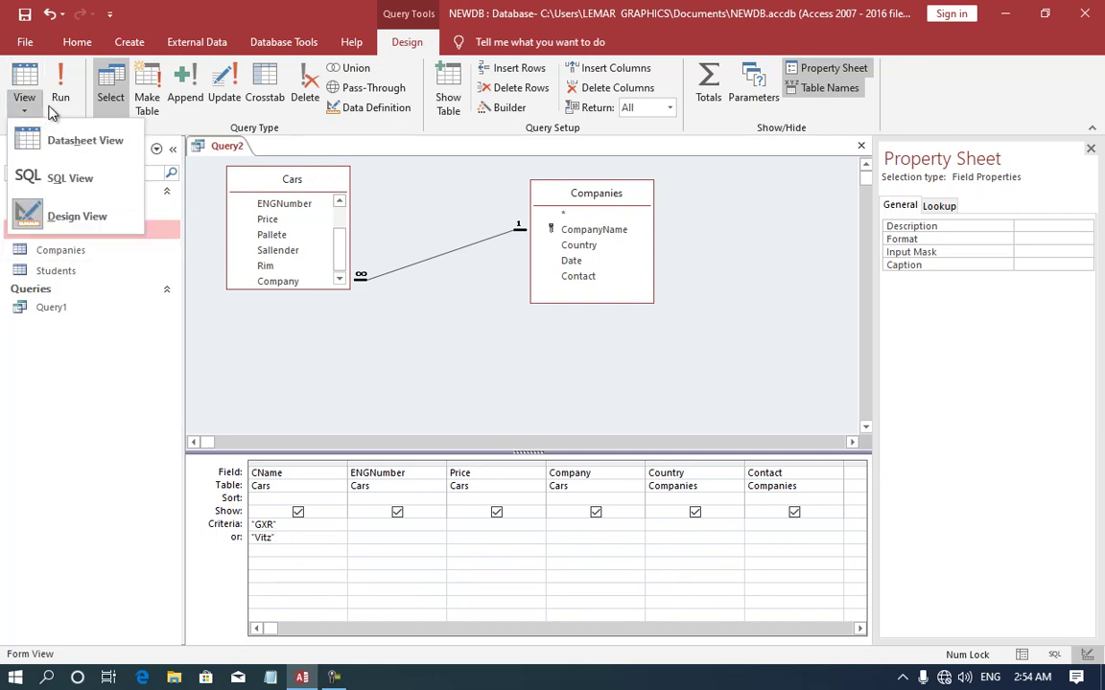
{"action": "left_click", "coordinate": [62, 105]}
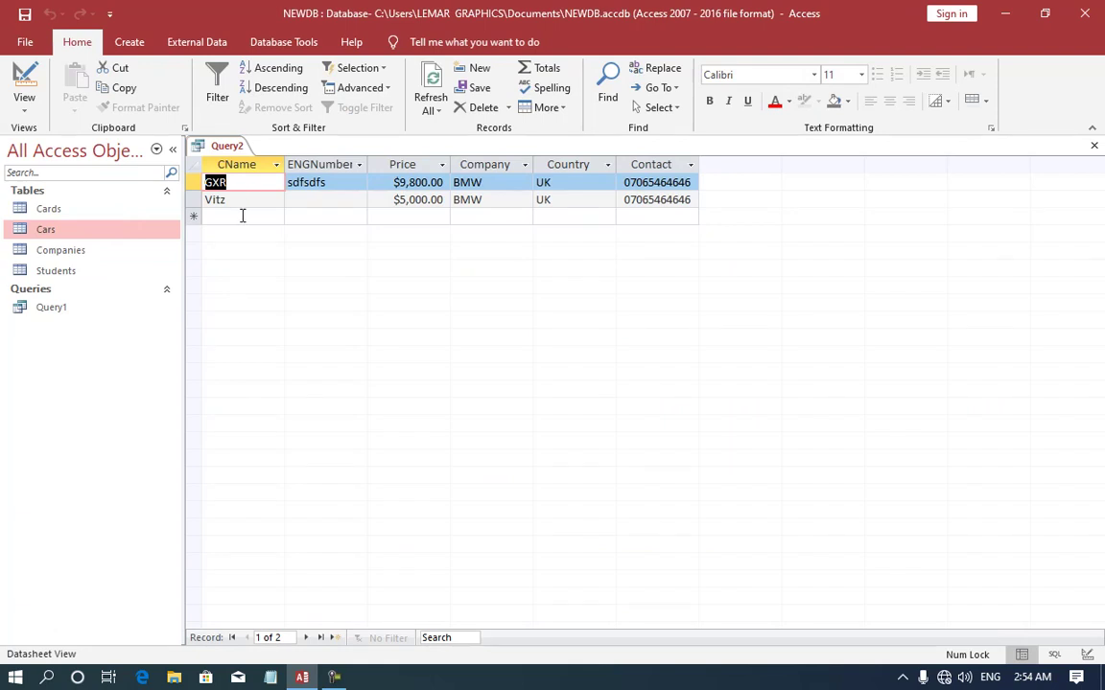
{"action": "left_click", "coordinate": [24, 82]}
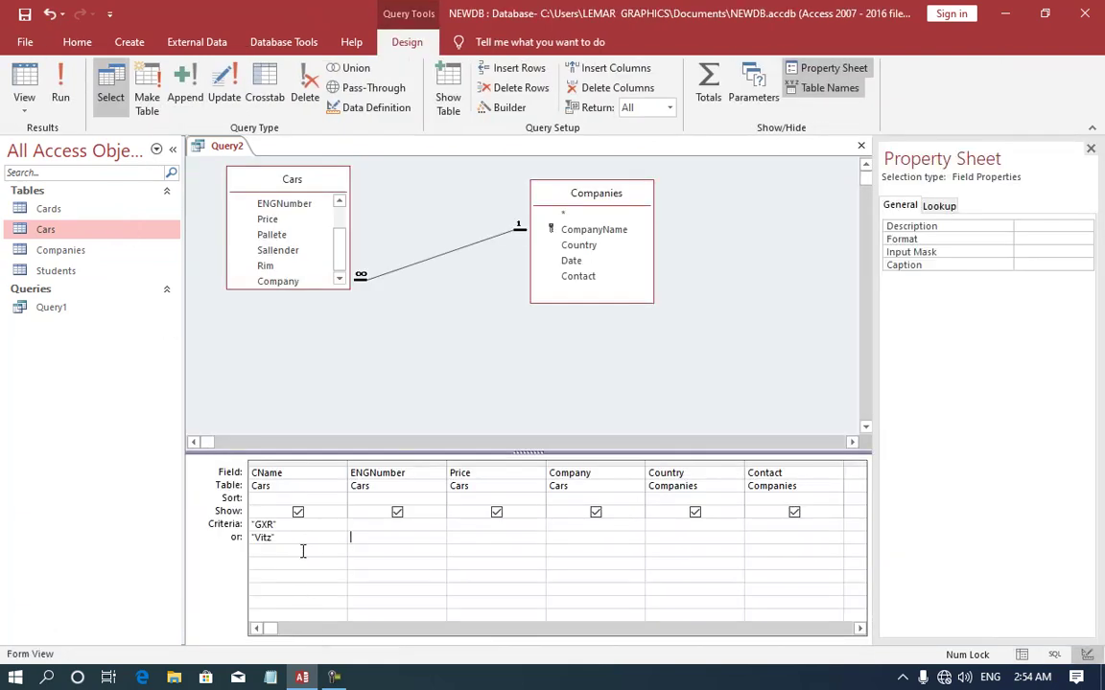
Step: Move Vitz from the CName or: row to the ENGNumber criteria cell
{"action": "double_click", "coordinate": [261, 538]}
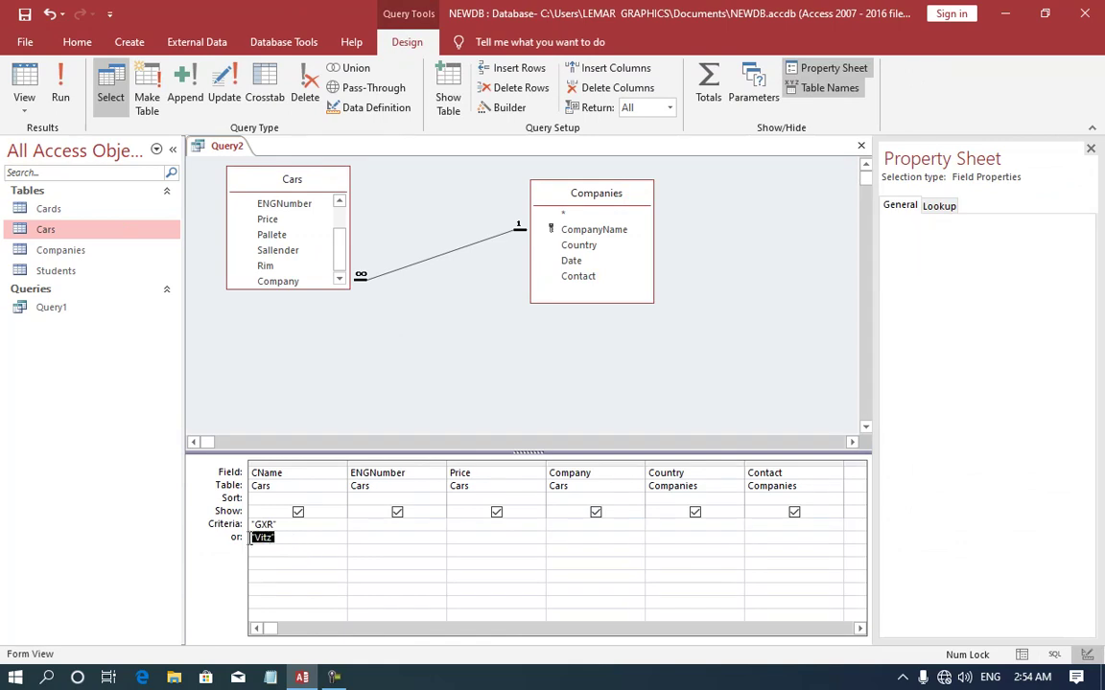
{"action": "key", "text": "Delete"}
{"action": "left_click", "coordinate": [356, 525]}
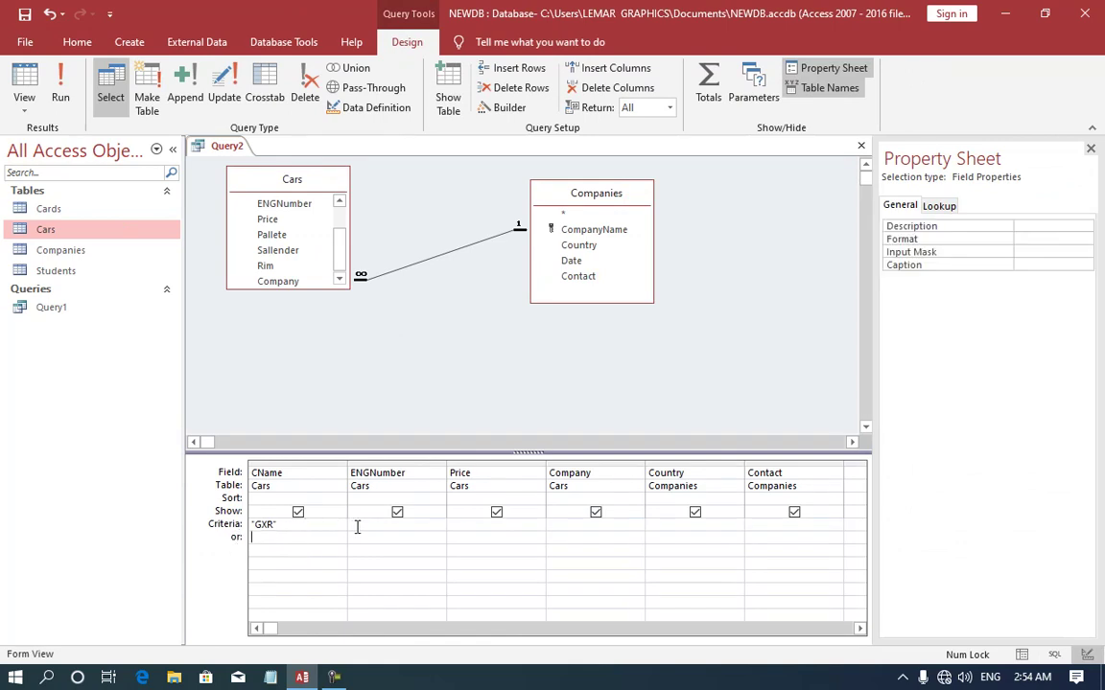
{"action": "type", "text": "V"}
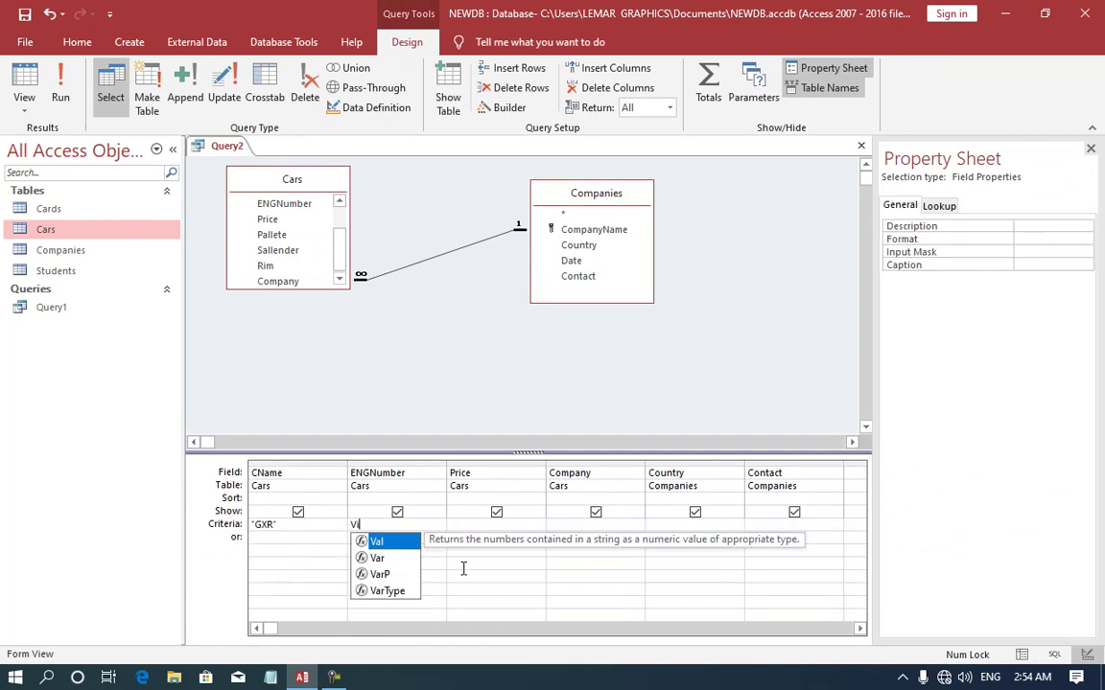
{"action": "type", "text": "itz"}
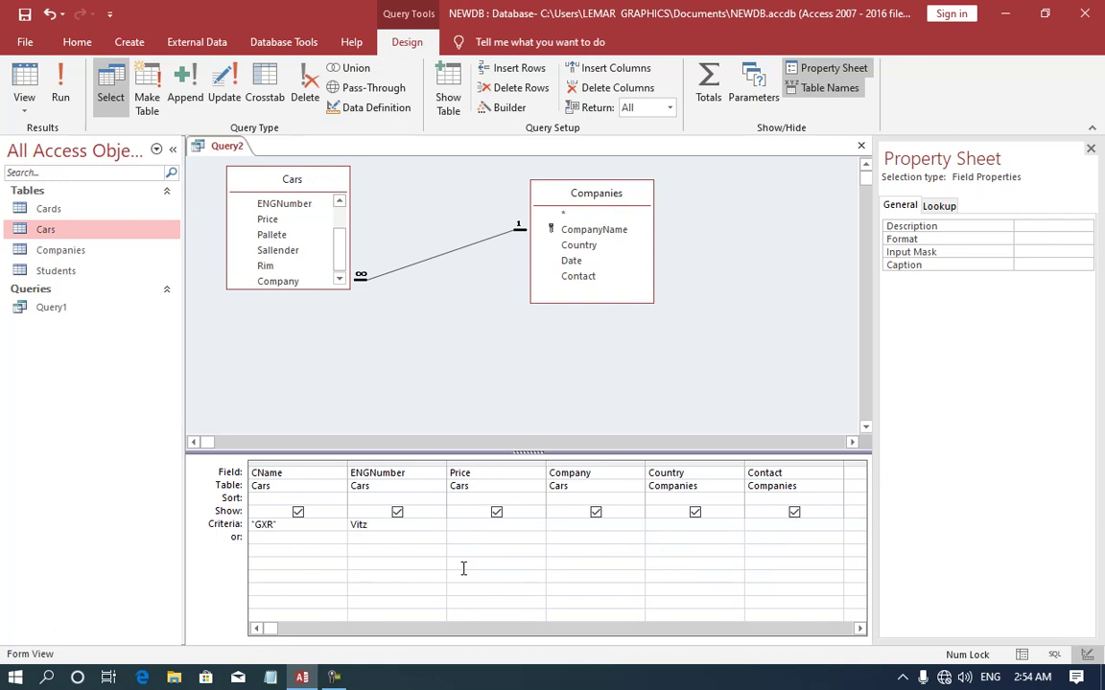
{"action": "key", "text": "Tab"}
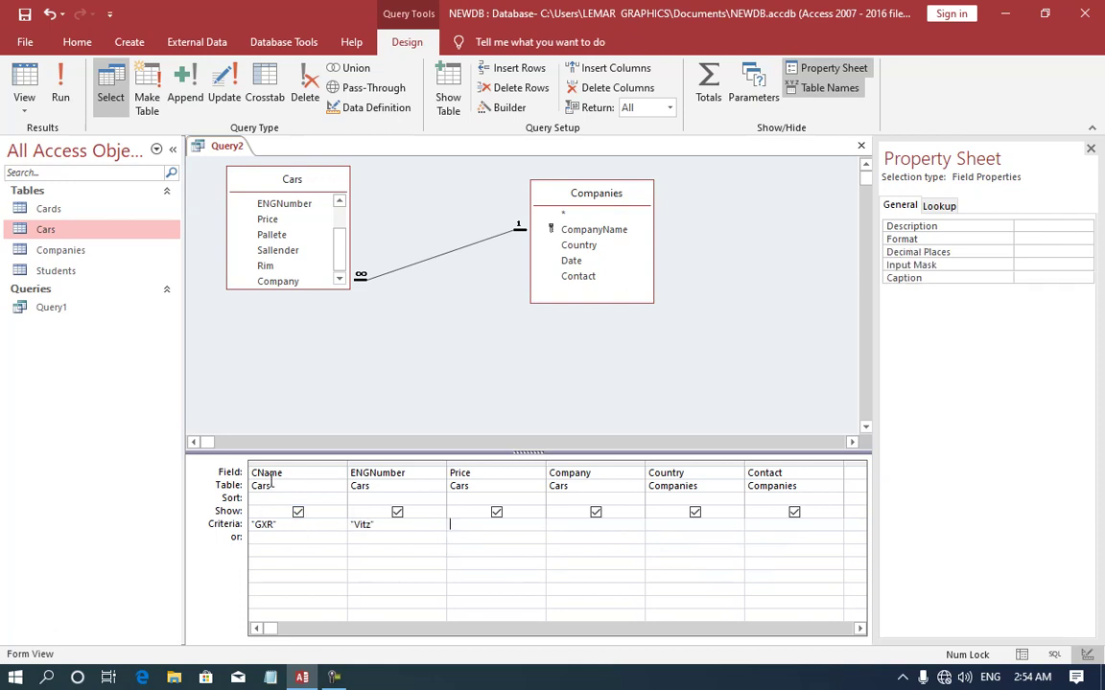
Step: Check the GXR and Vitz criteria in the same row and run the And query, which returns nothing
{"action": "left_click", "coordinate": [288, 525]}
{"action": "left_click", "coordinate": [352, 524]}
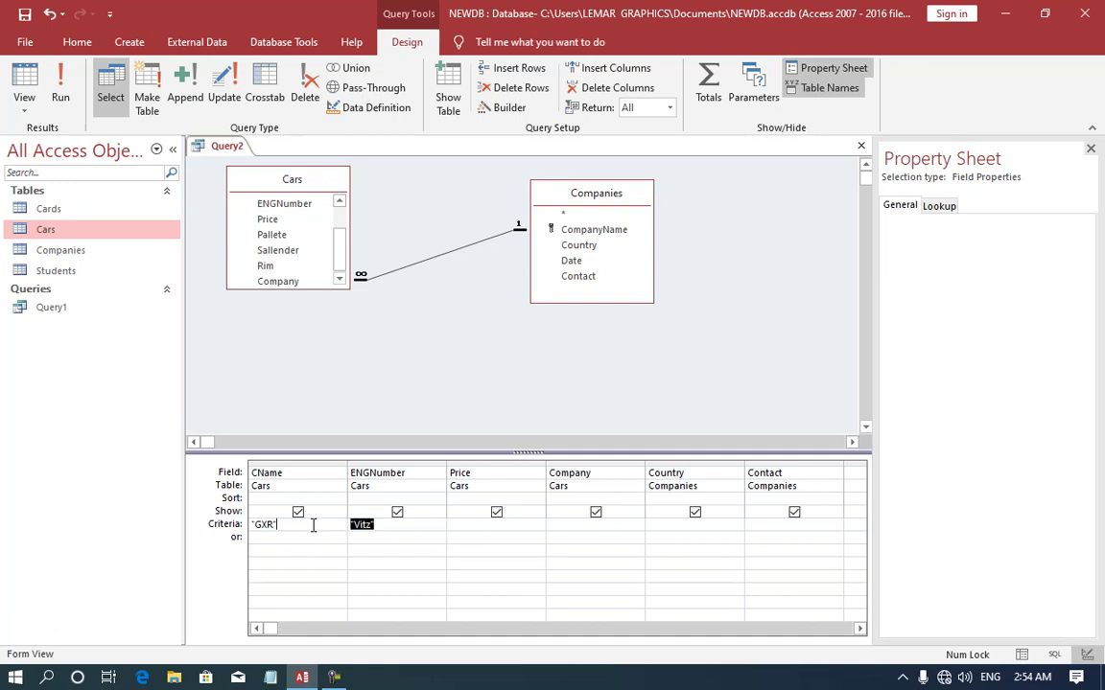
{"action": "left_click", "coordinate": [246, 527]}
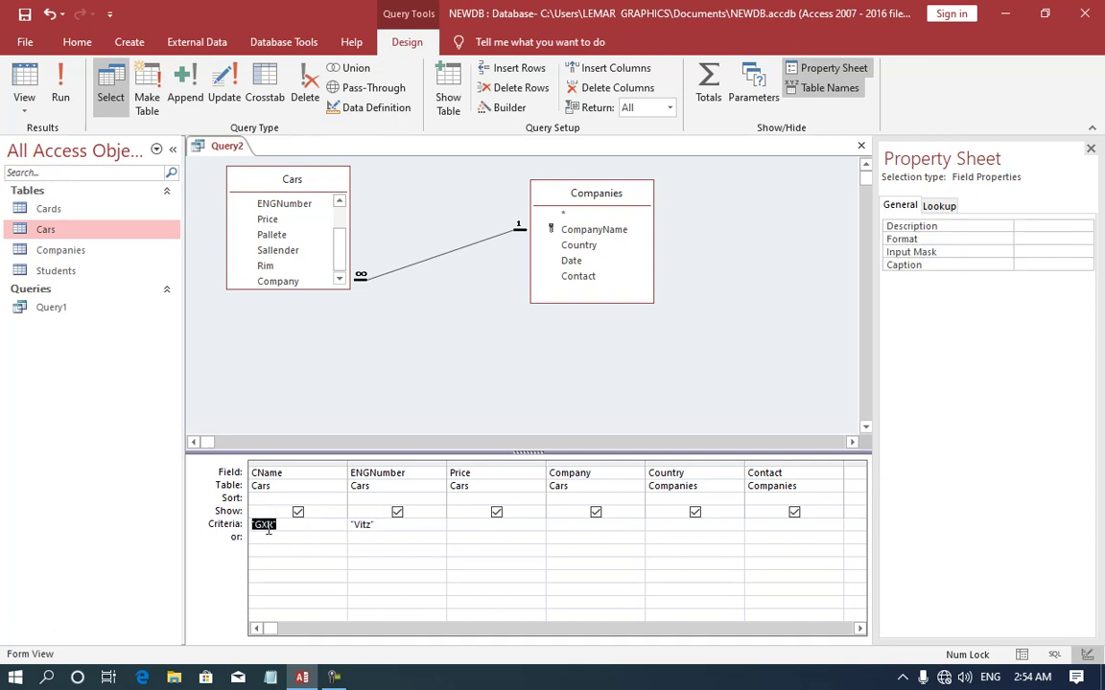
{"action": "left_click", "coordinate": [351, 525]}
{"action": "left_click", "coordinate": [257, 525], "text": "shift"}
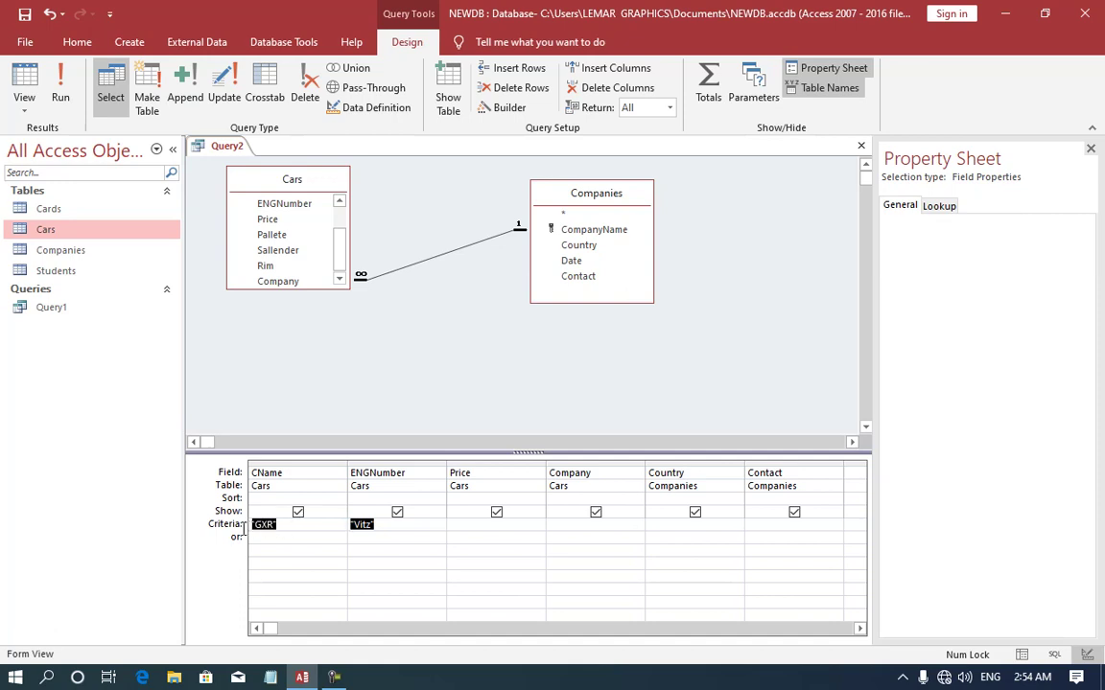
{"action": "left_click", "coordinate": [247, 525]}
{"action": "left_click", "coordinate": [351, 525], "text": "shift"}
{"action": "left_click", "coordinate": [351, 524]}
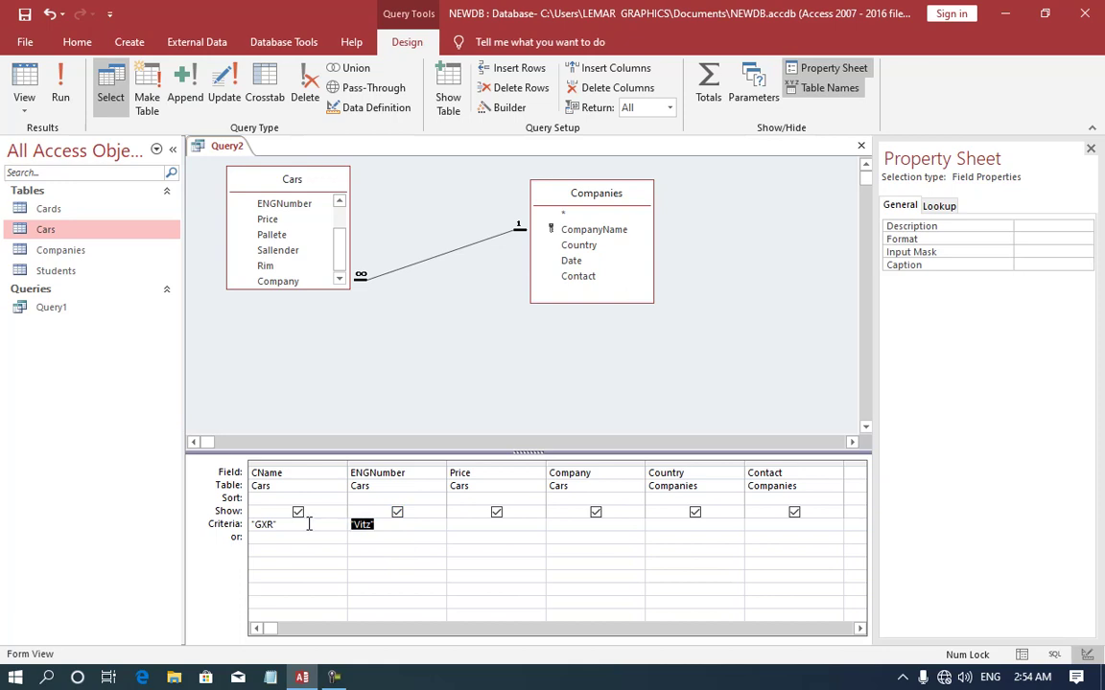
{"action": "left_click", "coordinate": [58, 90]}
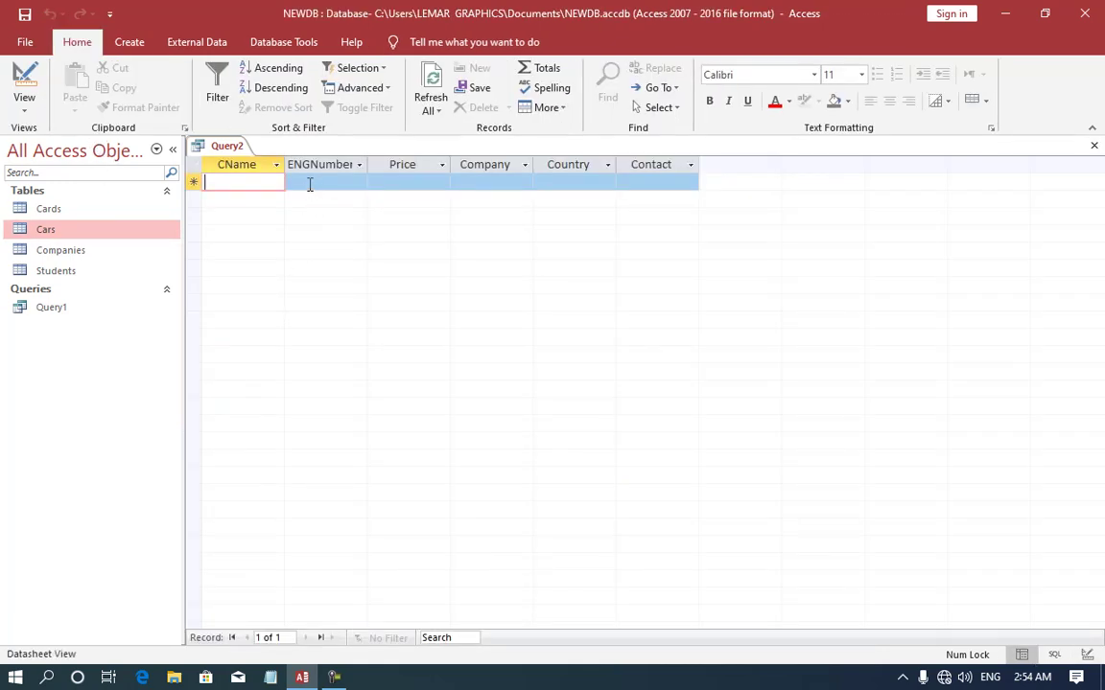
Step: Clear the GXR and Vitz criteria, enter BMW under Company, and run to list GXR, Vitz and Passo
{"action": "left_click", "coordinate": [24, 84]}
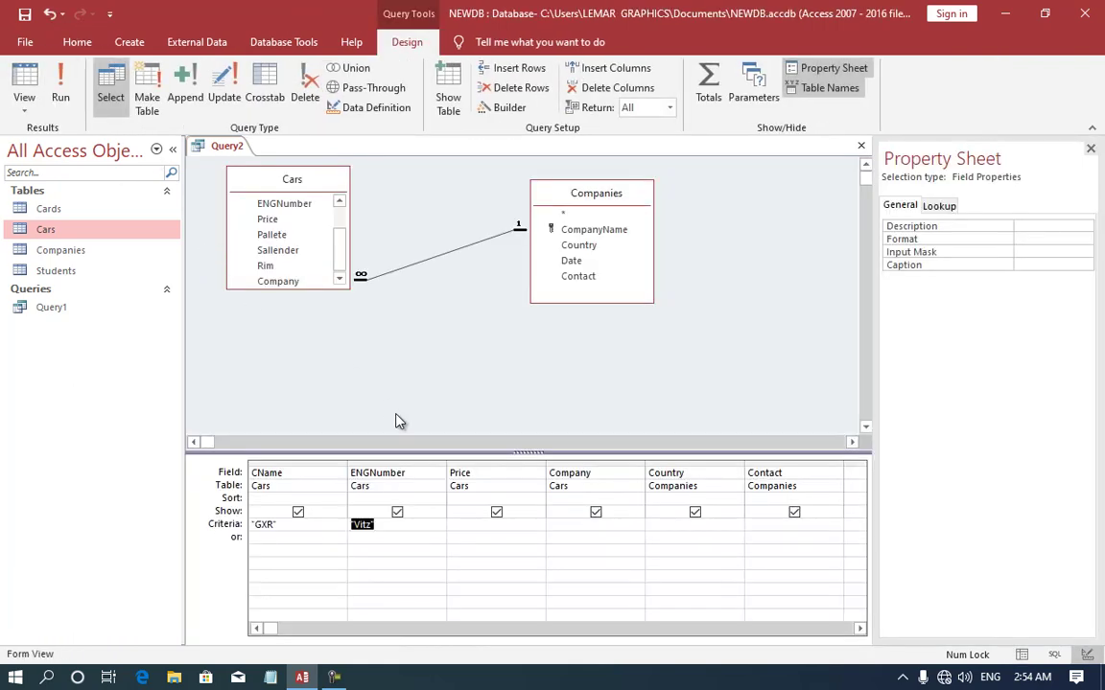
{"action": "key", "text": "Delete"}
{"action": "key", "text": "Left"}
{"action": "key", "text": "Delete"}
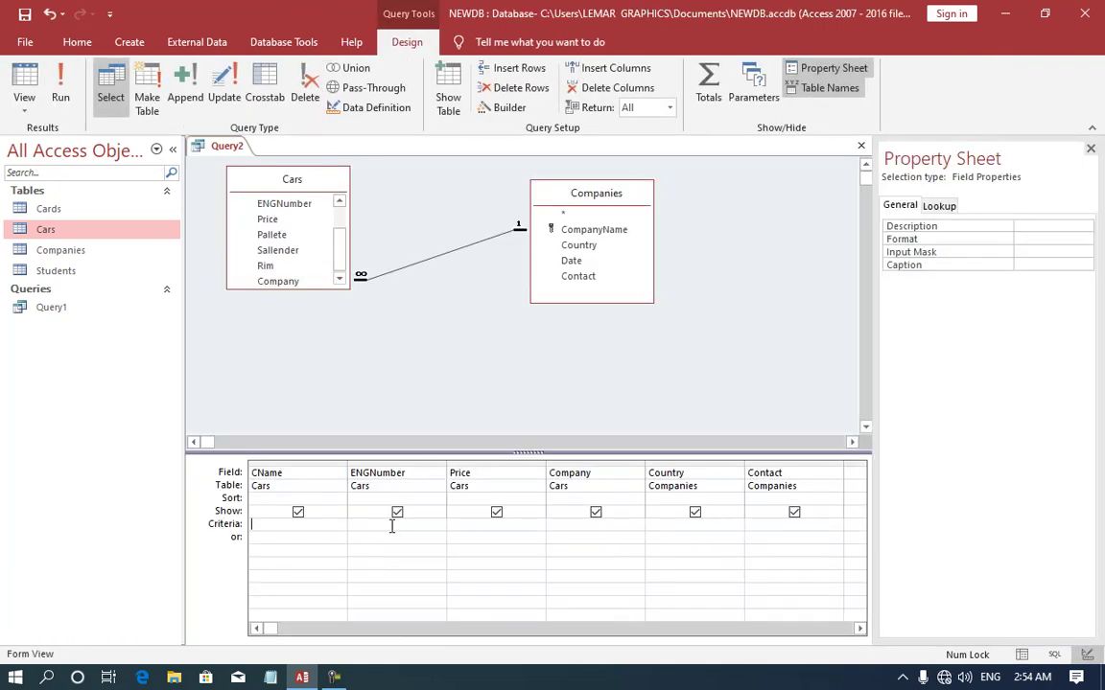
{"action": "left_click", "coordinate": [591, 526]}
{"action": "type", "text": "BME"}
{"action": "key", "text": "BackSpace"}
{"action": "key", "text": "BackSpace"}
{"action": "type", "text": "w"}
{"action": "key", "text": "Tab"}
{"action": "left_click", "coordinate": [60, 96]}
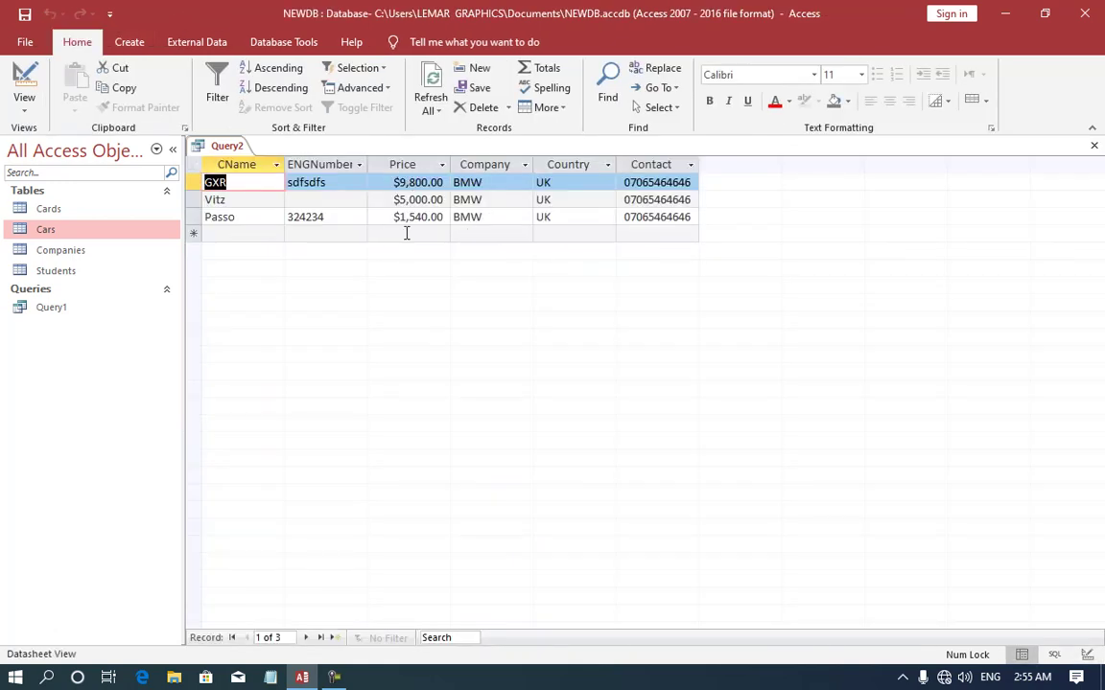
Step: Add "Passo" as the CName criterion alongside BMW and run, leaving one Passo row
{"action": "left_click", "coordinate": [24, 91]}
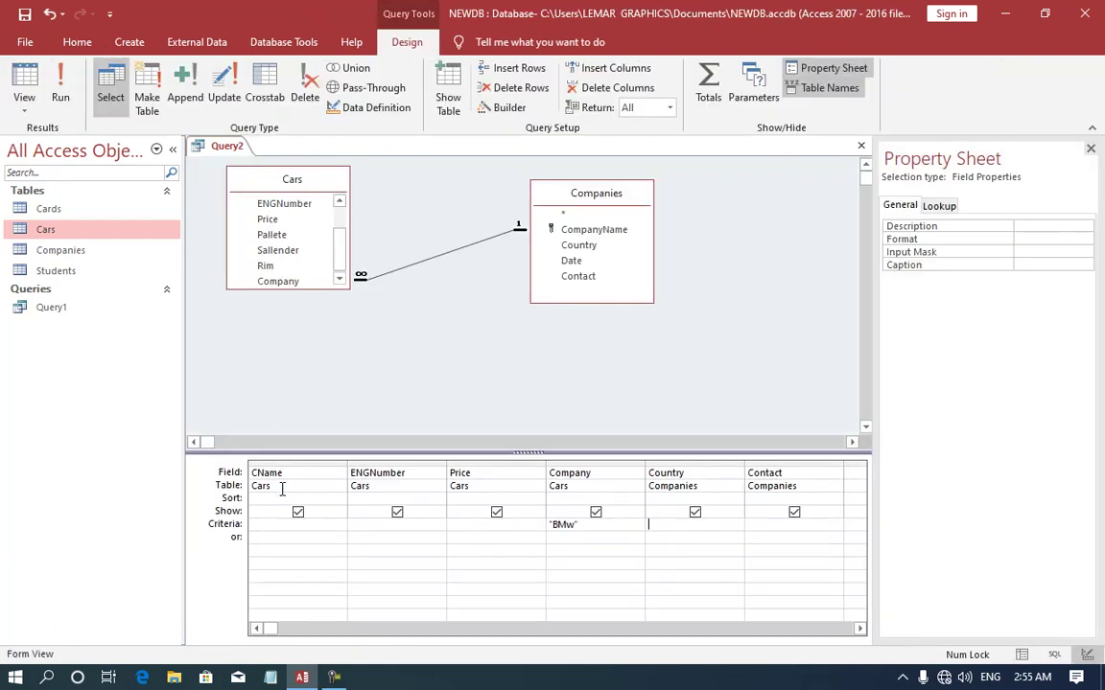
{"action": "left_click", "coordinate": [283, 523]}
{"action": "type", "text": "P"}
{"action": "type", "text": "asso"}
{"action": "key", "text": "Tab"}
{"action": "left_click", "coordinate": [55, 91]}
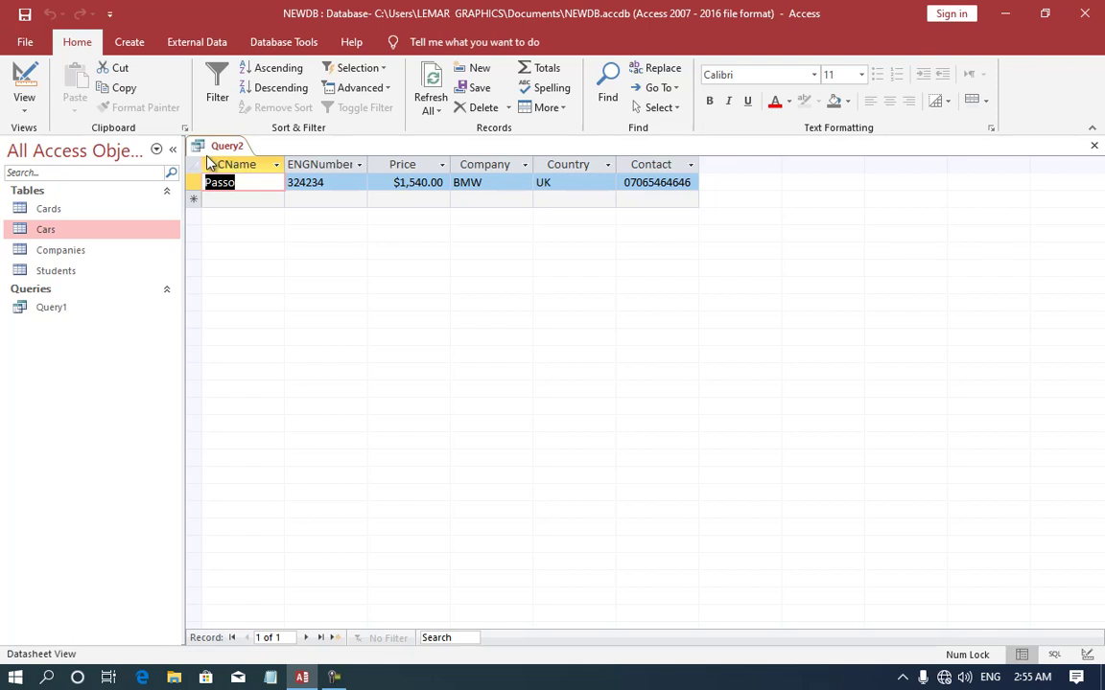
Step: Enter a new record: Passo, engine number 34234, price 6,300 and company Benze
{"action": "left_click", "coordinate": [226, 202]}
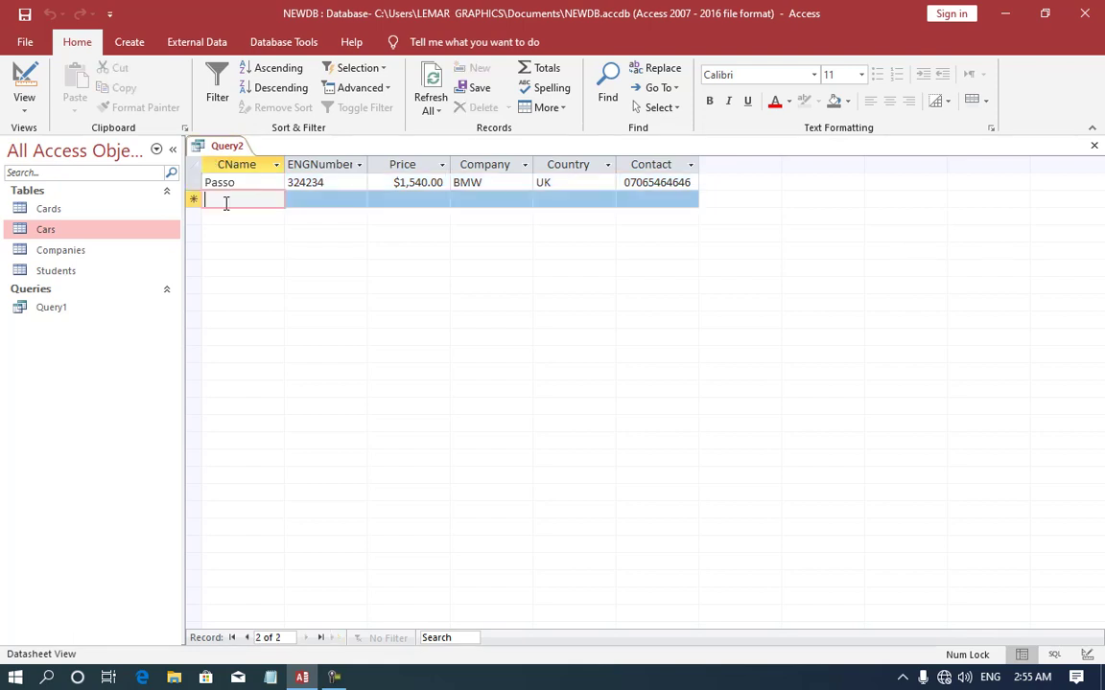
{"action": "type", "text": "Passe"}
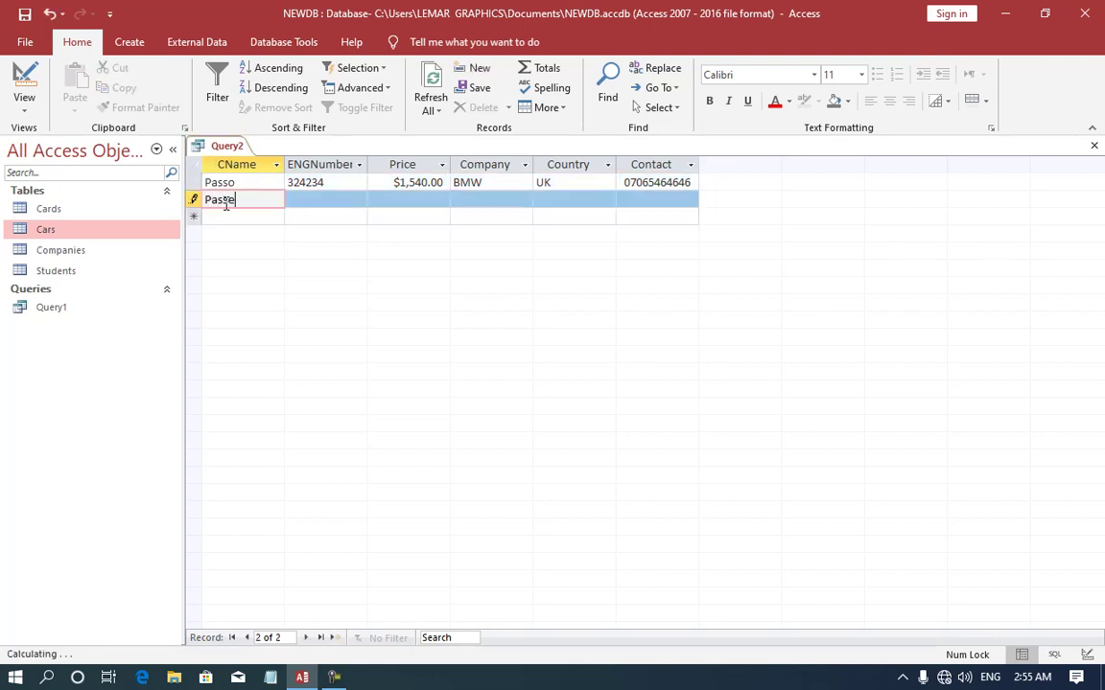
{"action": "key", "text": "BackSpace"}
{"action": "key", "text": "Tab"}
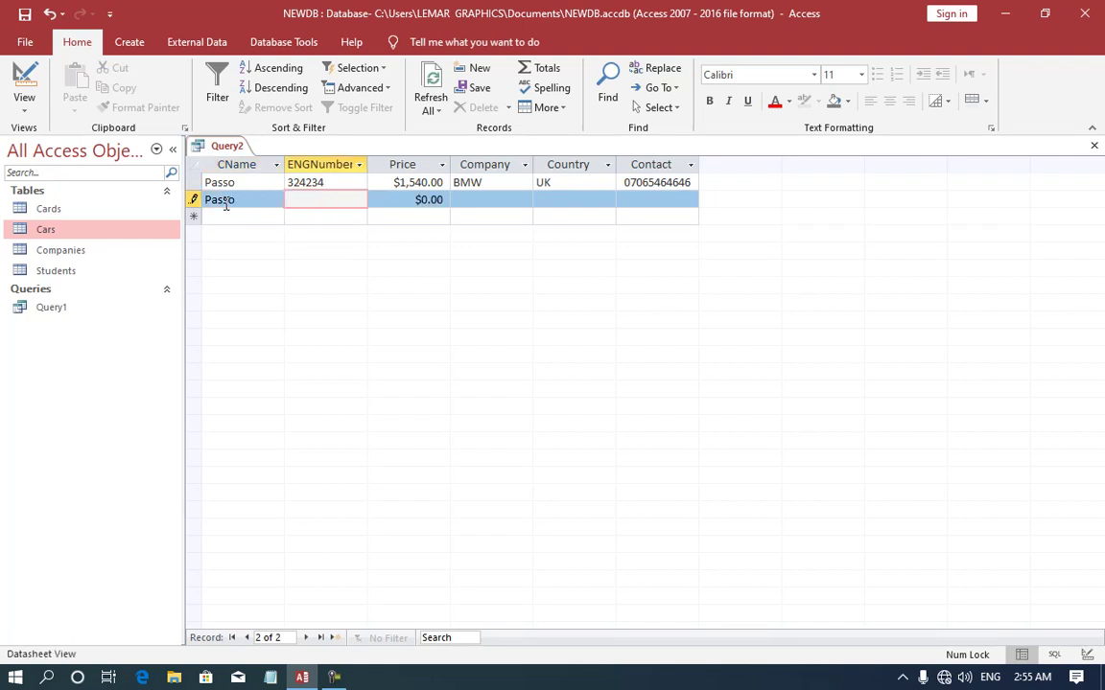
{"action": "type", "text": "34234"}
{"action": "key", "text": "Tab"}
{"action": "type", "text": "6"}
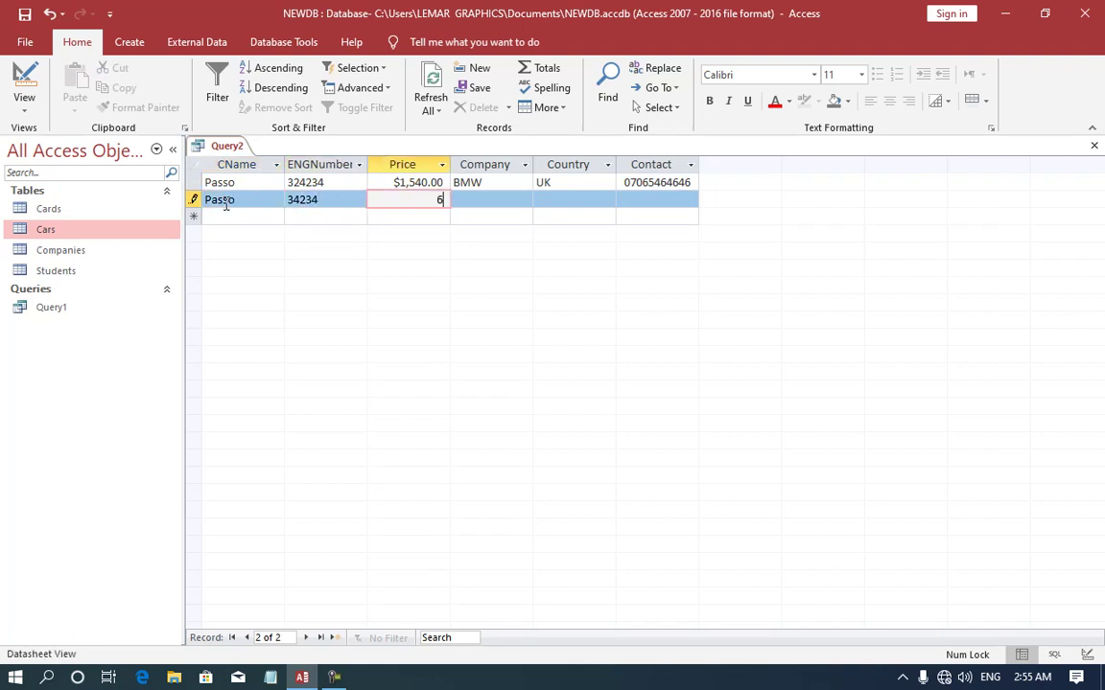
{"action": "type", "text": ",300"}
{"action": "key", "text": "Tab"}
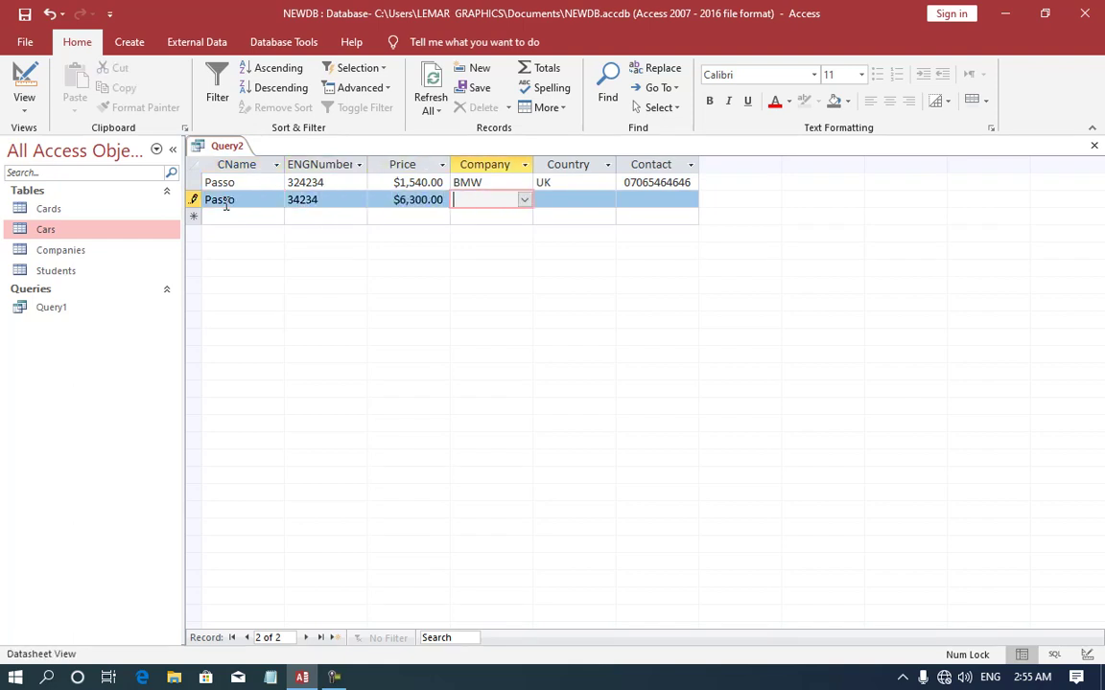
{"action": "type", "text": "Benze"}
{"action": "key", "text": "Tab"}
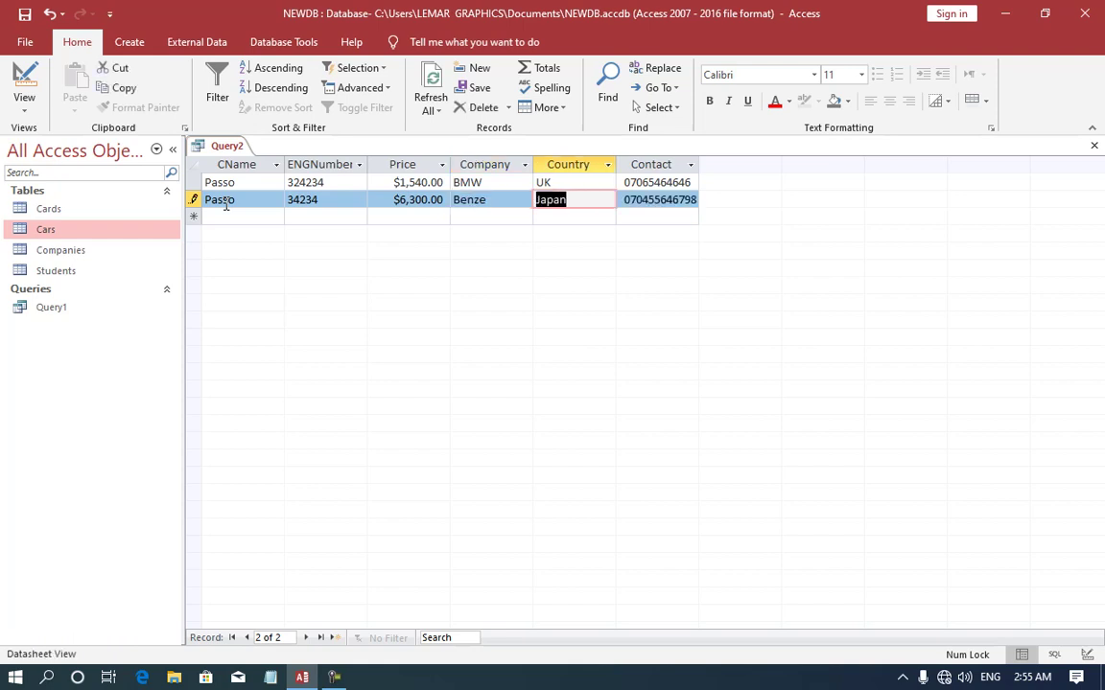
Step: Commit the new record and save the query as Query2
{"action": "key", "text": "Tab"}
{"action": "key", "text": "Tab"}
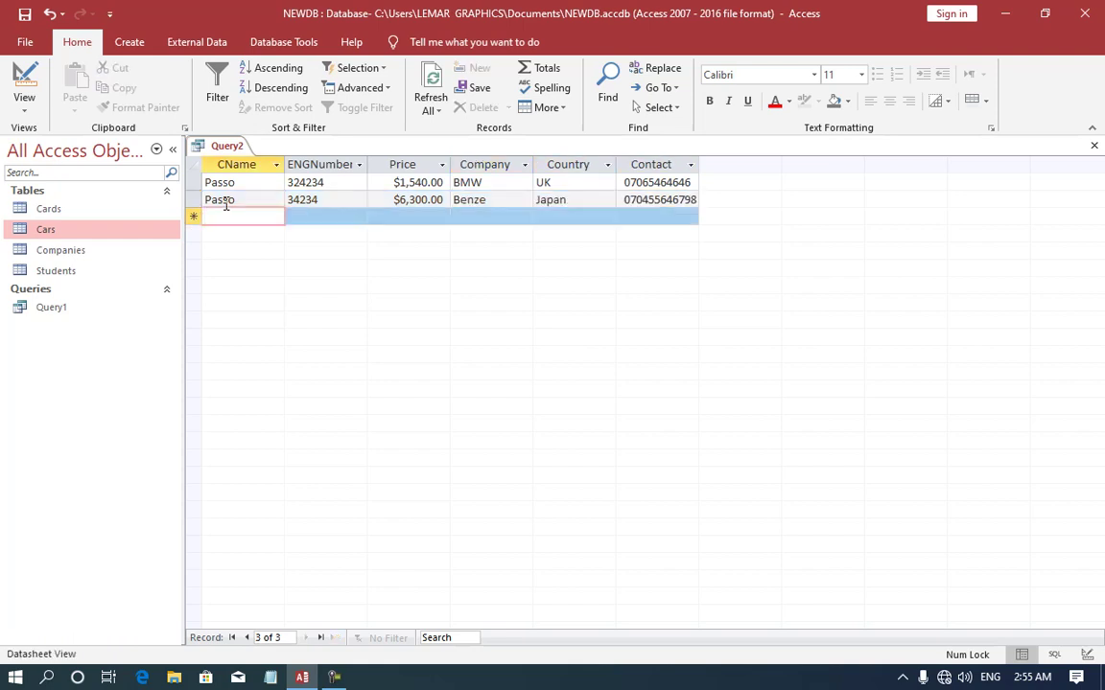
{"action": "key", "text": "ctrl+s"}
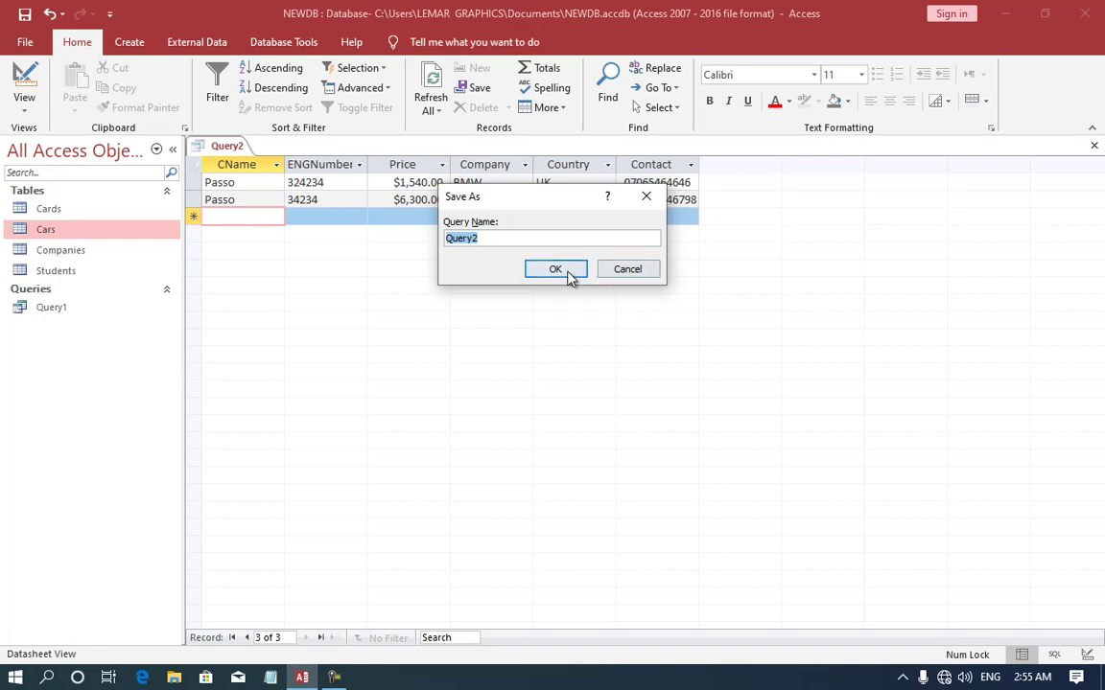
{"action": "left_click", "coordinate": [568, 275]}
Step: Set the second Passo record's company to BMW instead of Benze, then return to Design View
{"action": "left_click", "coordinate": [530, 200]}
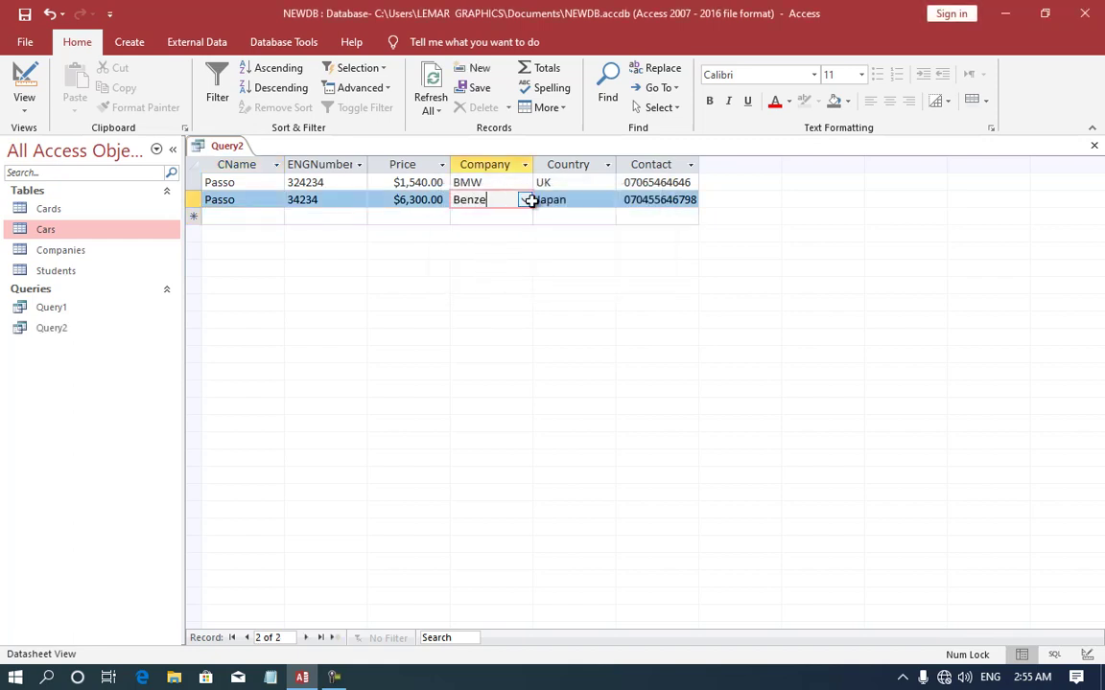
{"action": "left_click", "coordinate": [530, 199]}
{"action": "left_click", "coordinate": [475, 246]}
{"action": "left_click", "coordinate": [497, 217]}
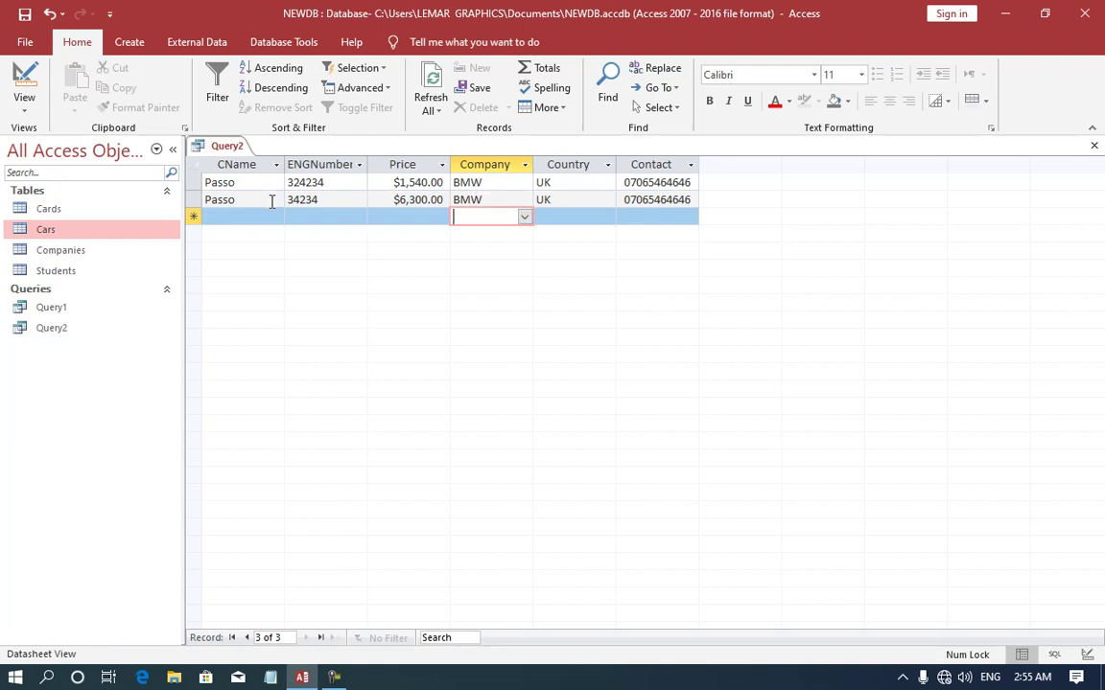
{"action": "left_click", "coordinate": [24, 85]}
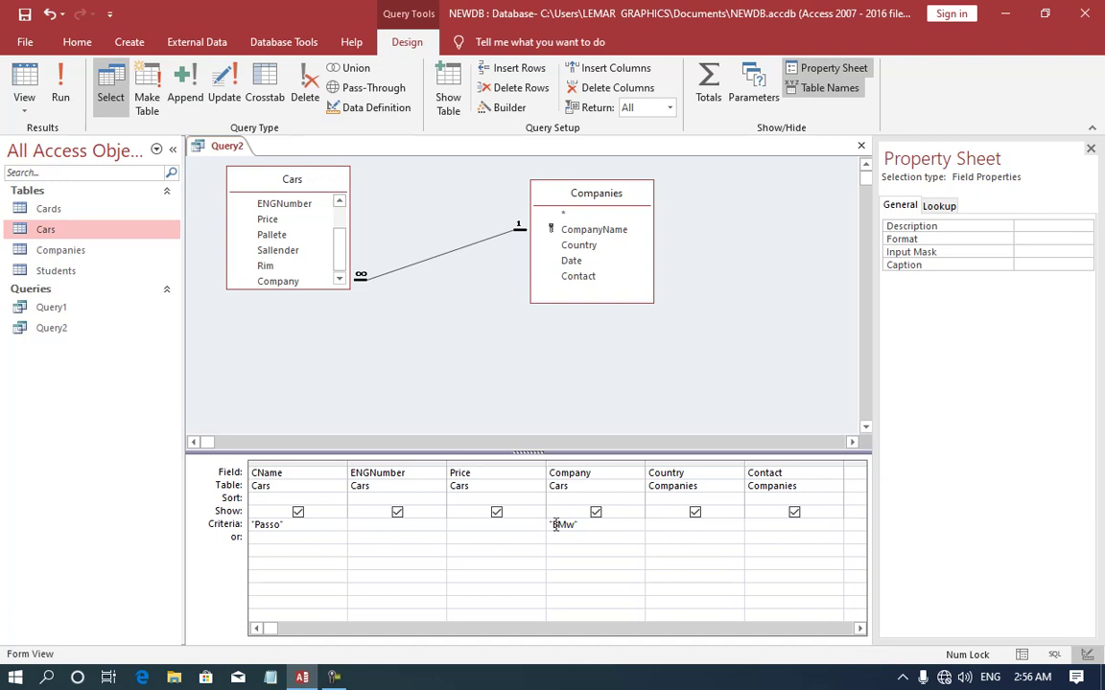
Step: Run the Passo/BMW query, then try a Price criterion of 5300
{"action": "left_click", "coordinate": [59, 86]}
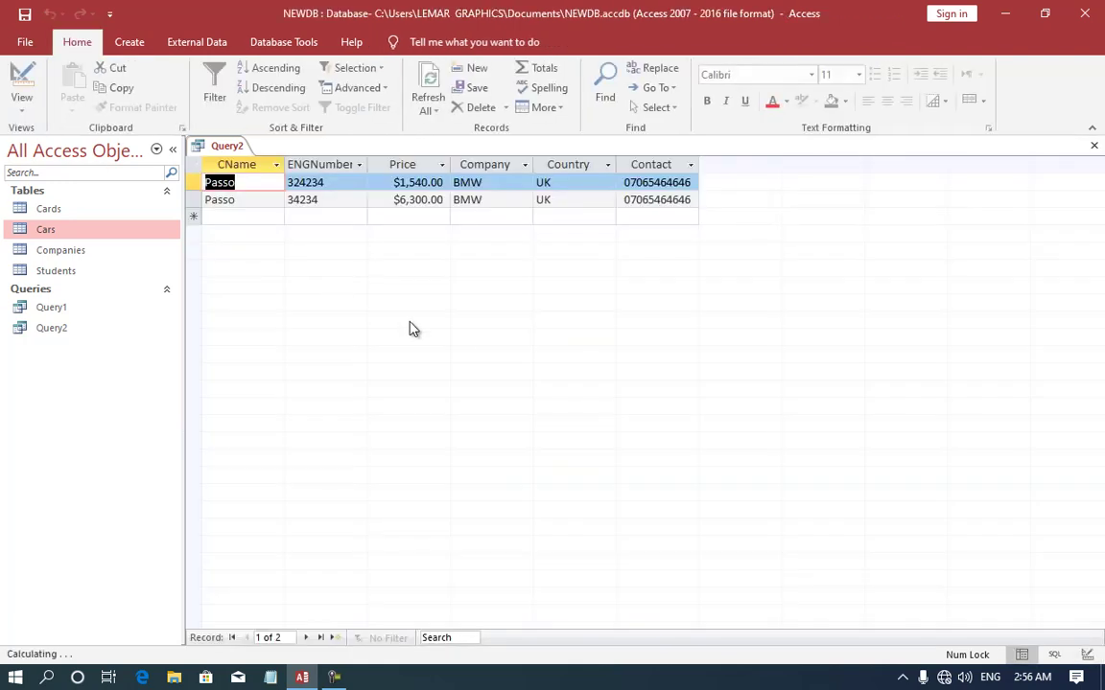
{"action": "left_click", "coordinate": [38, 82]}
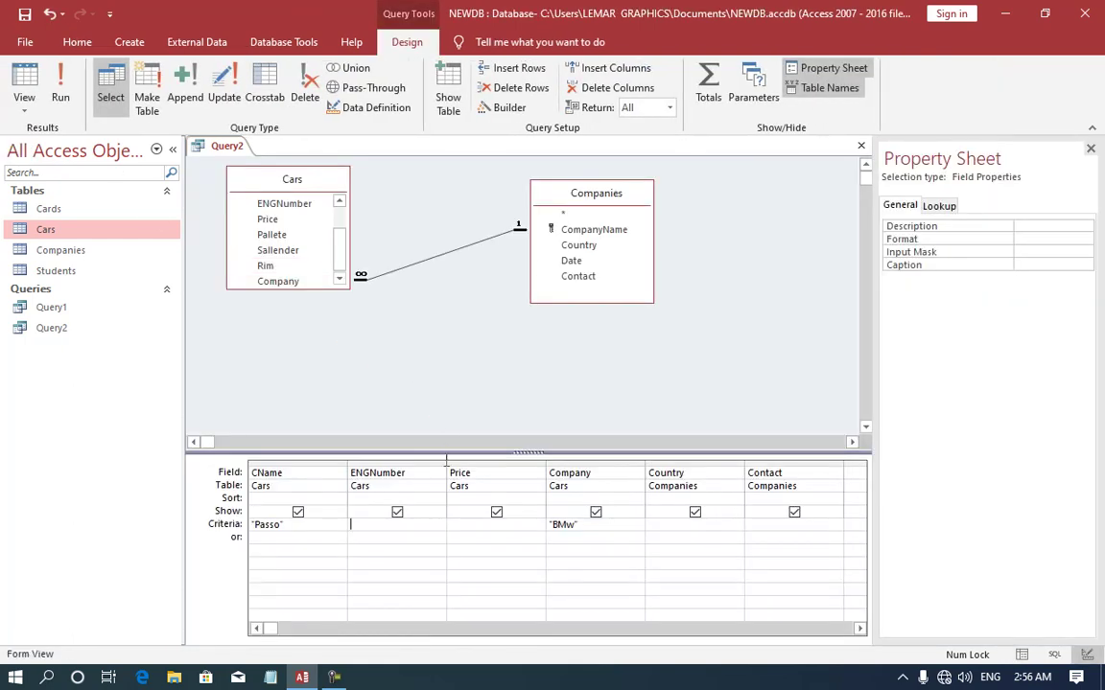
{"action": "left_click", "coordinate": [478, 527]}
{"action": "type", "text": "5300"}
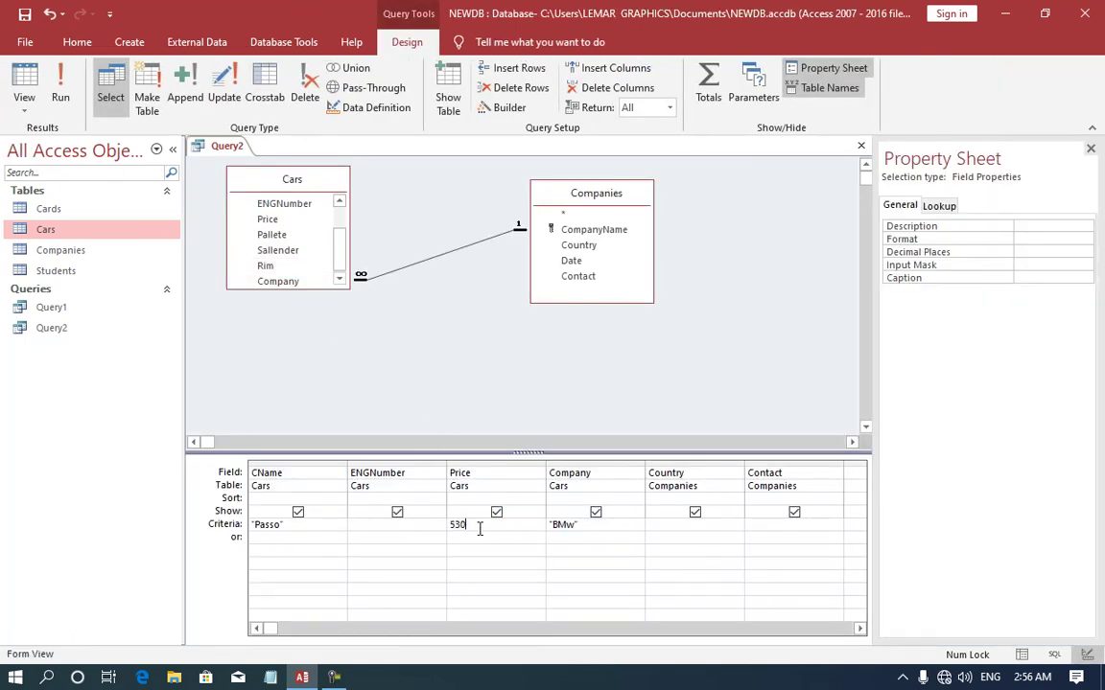
{"action": "left_click", "coordinate": [64, 91]}
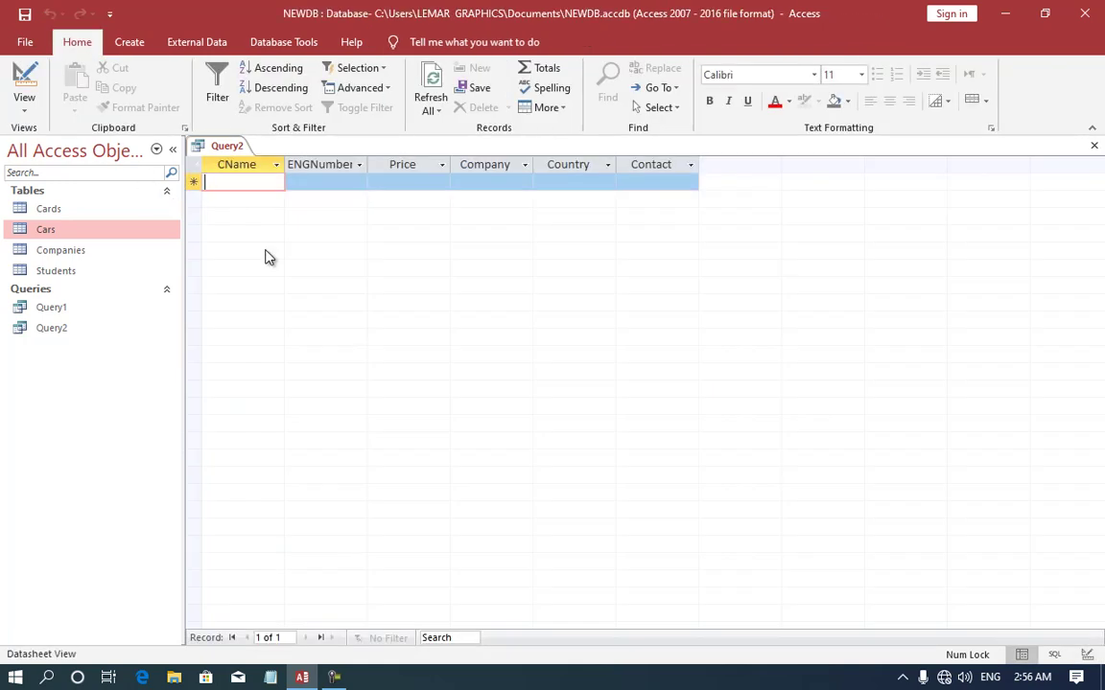
{"action": "left_click", "coordinate": [23, 85]}
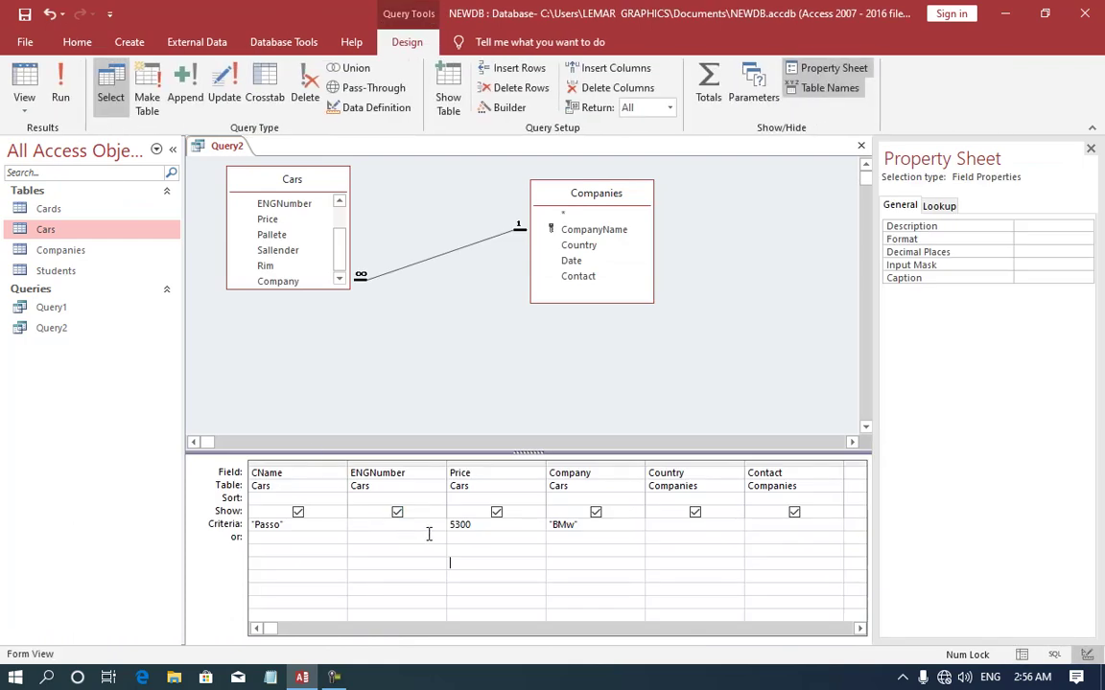
Step: Change the Price criterion to 1540 and run, returning the single $1,540.00 Passo row
{"action": "double_click", "coordinate": [483, 524]}
{"action": "left_click", "coordinate": [60, 104]}
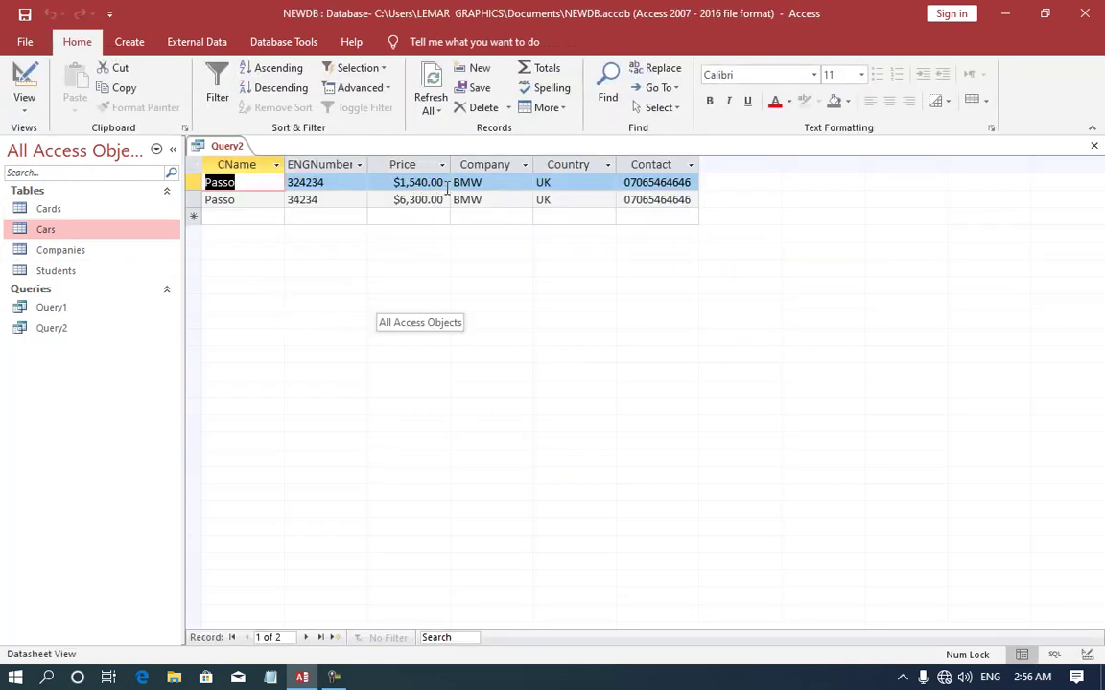
{"action": "left_click", "coordinate": [24, 79]}
{"action": "type", "text": "1540"}
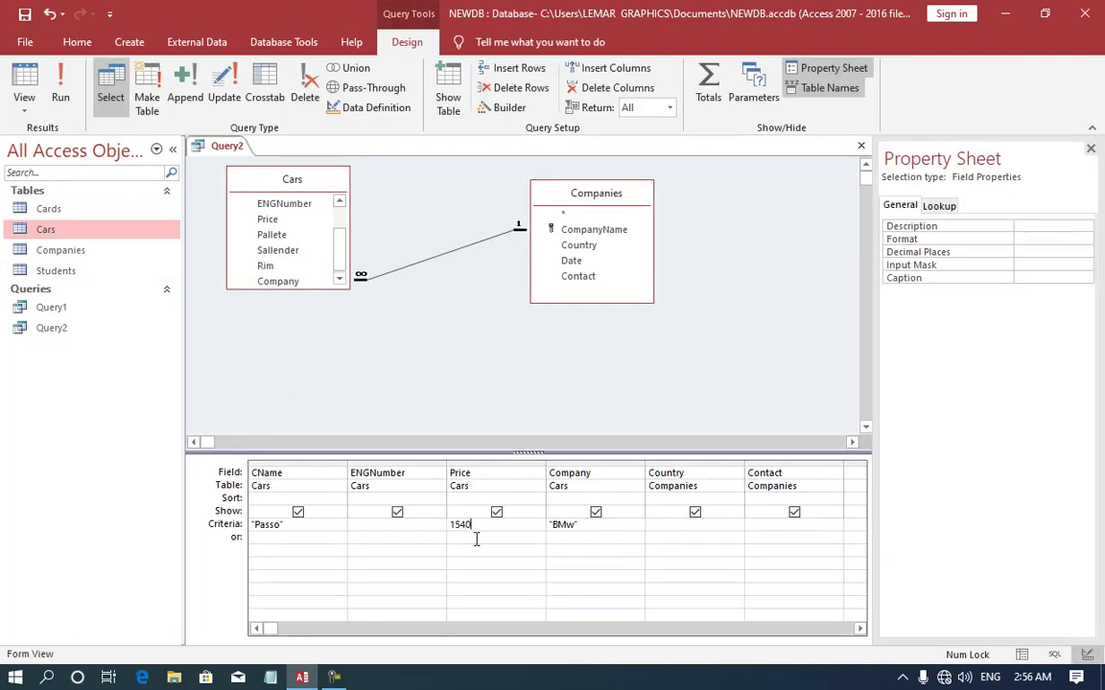
{"action": "key", "text": "Tab"}
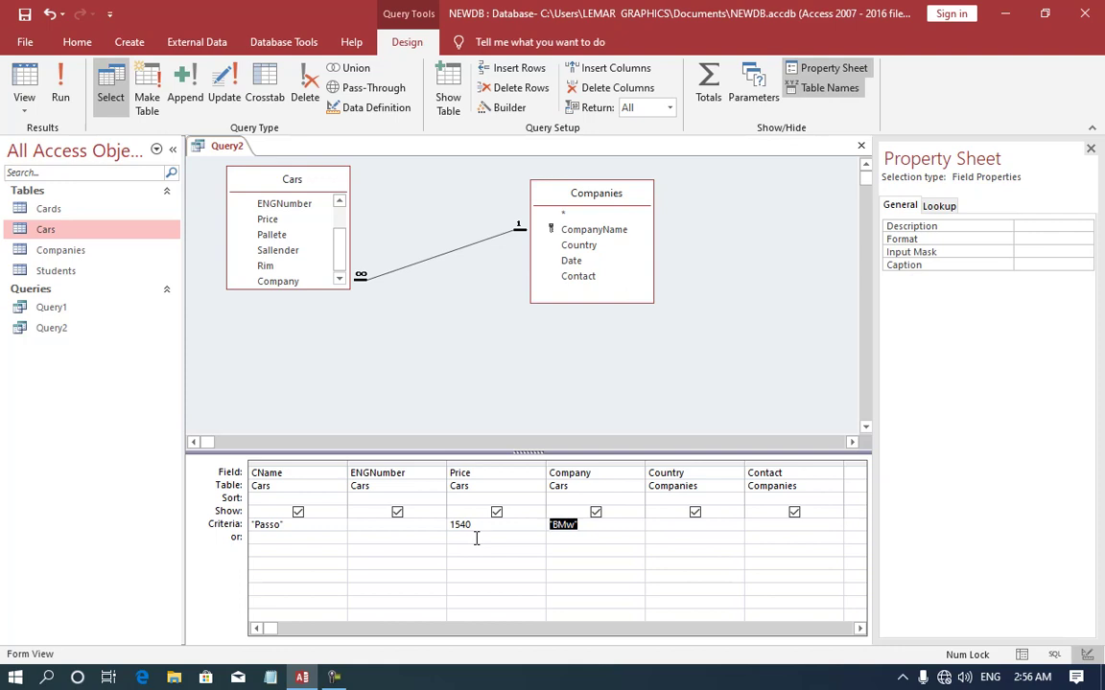
{"action": "left_click", "coordinate": [324, 527]}
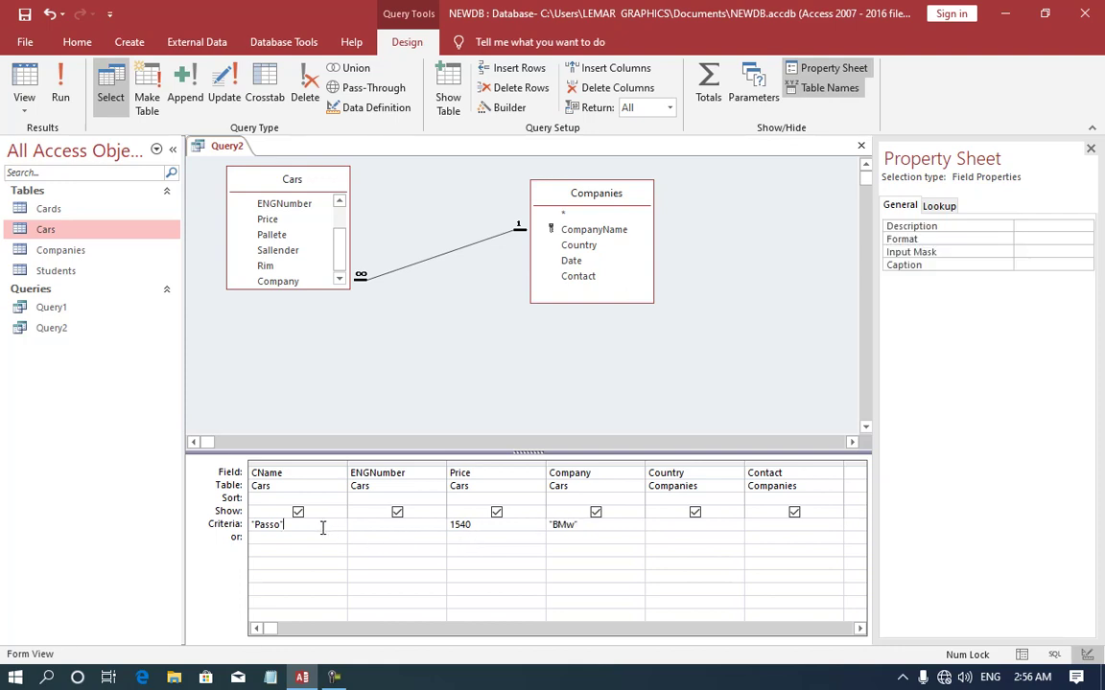
{"action": "left_click", "coordinate": [448, 525]}
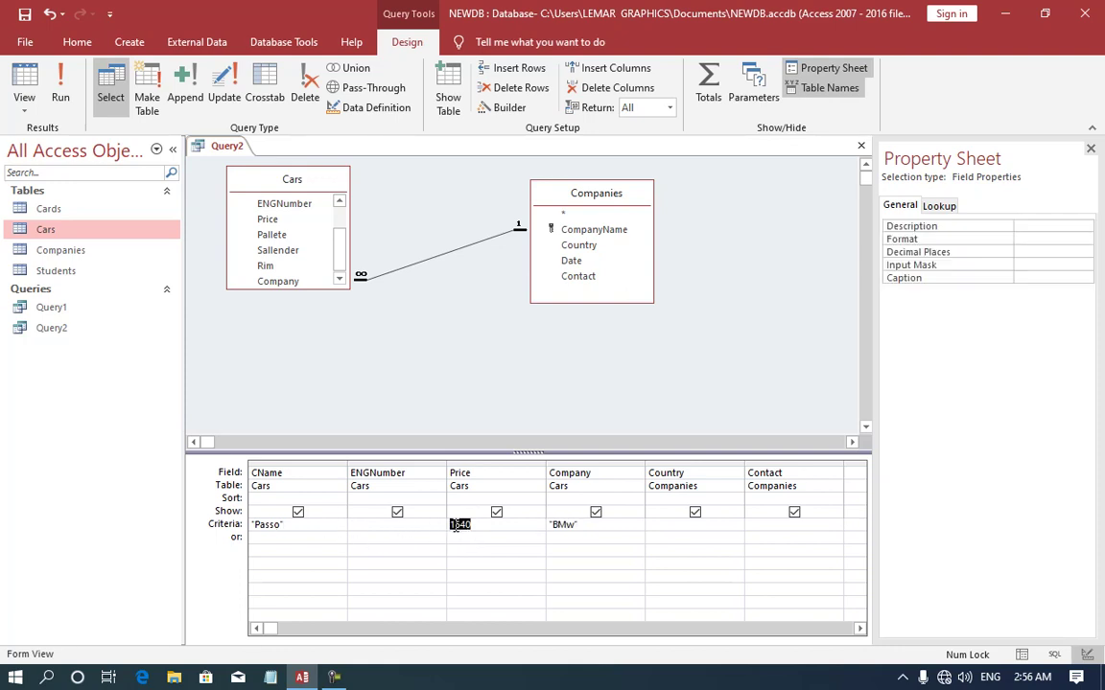
{"action": "key", "text": "Tab"}
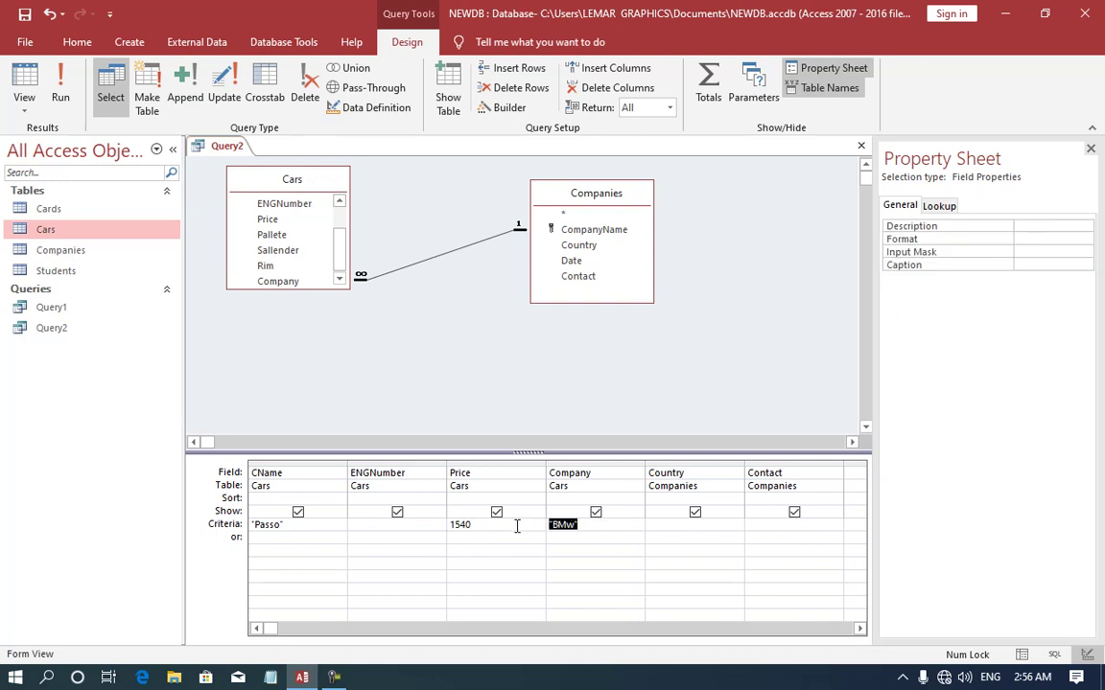
{"action": "left_click", "coordinate": [59, 86]}
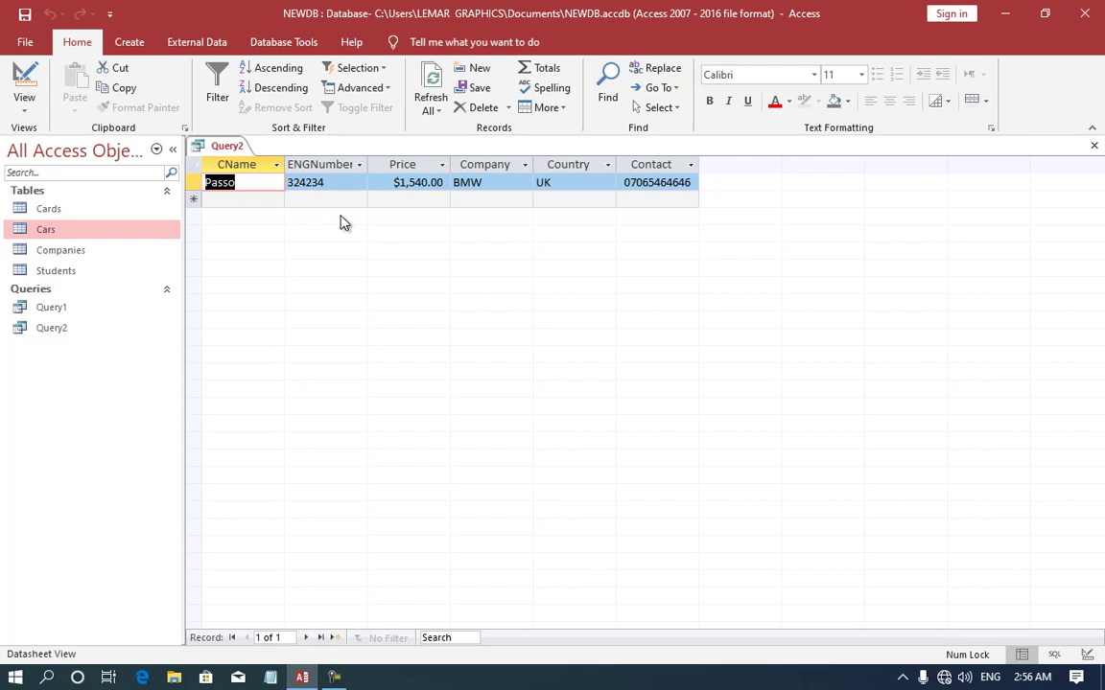
{"action": "left_click", "coordinate": [34, 84]}
Step: Remove the BMW, 1540 and Passo criteria, enter passo on CName, and run to get both Passo rows
{"action": "key", "text": "Delete"}
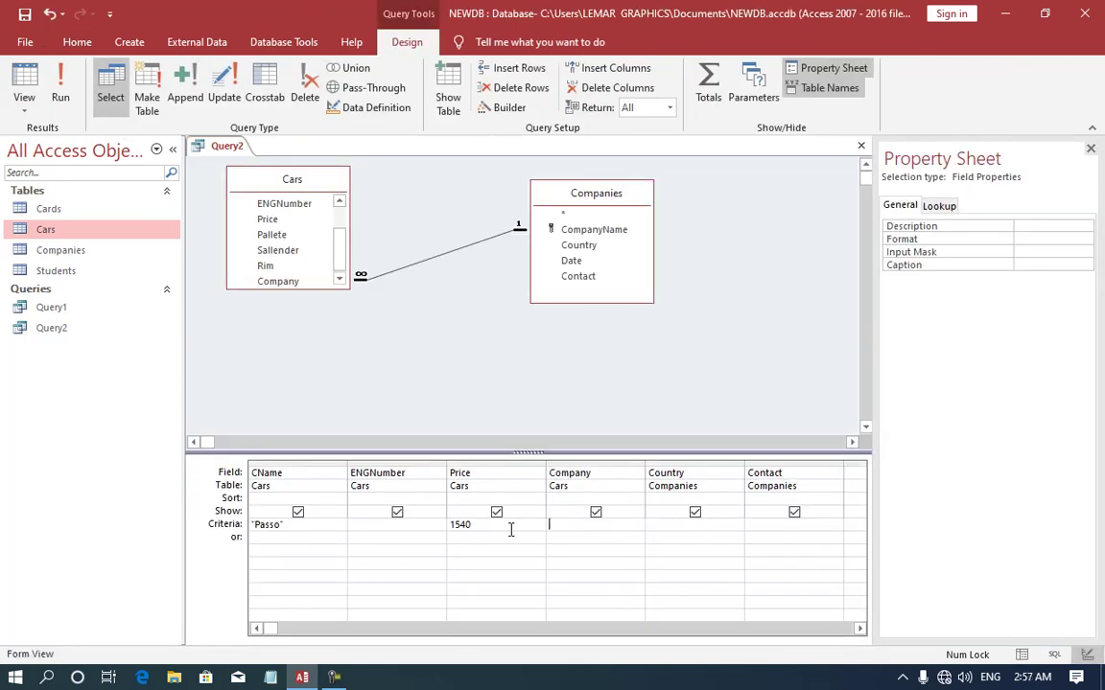
{"action": "key", "text": "shift+Tab"}
{"action": "key", "text": "Delete"}
{"action": "key", "text": "shift+Tab"}
{"action": "key", "text": "shift+Tab"}
{"action": "key", "text": "Delete"}
{"action": "type", "text": "pa"}
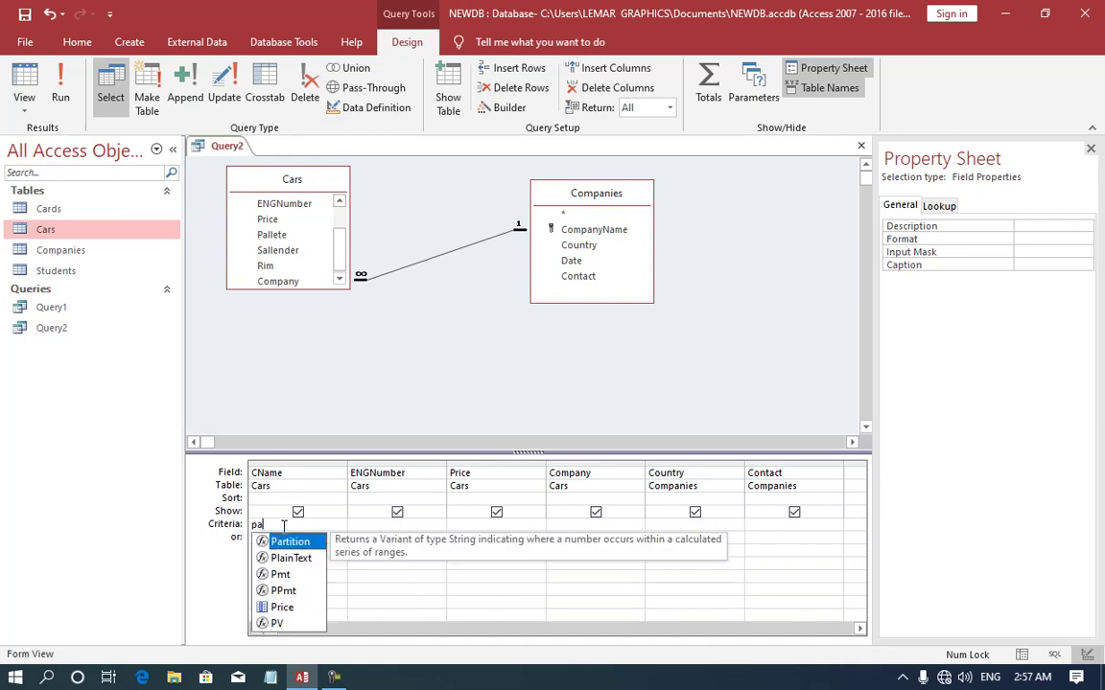
{"action": "type", "text": "sso"}
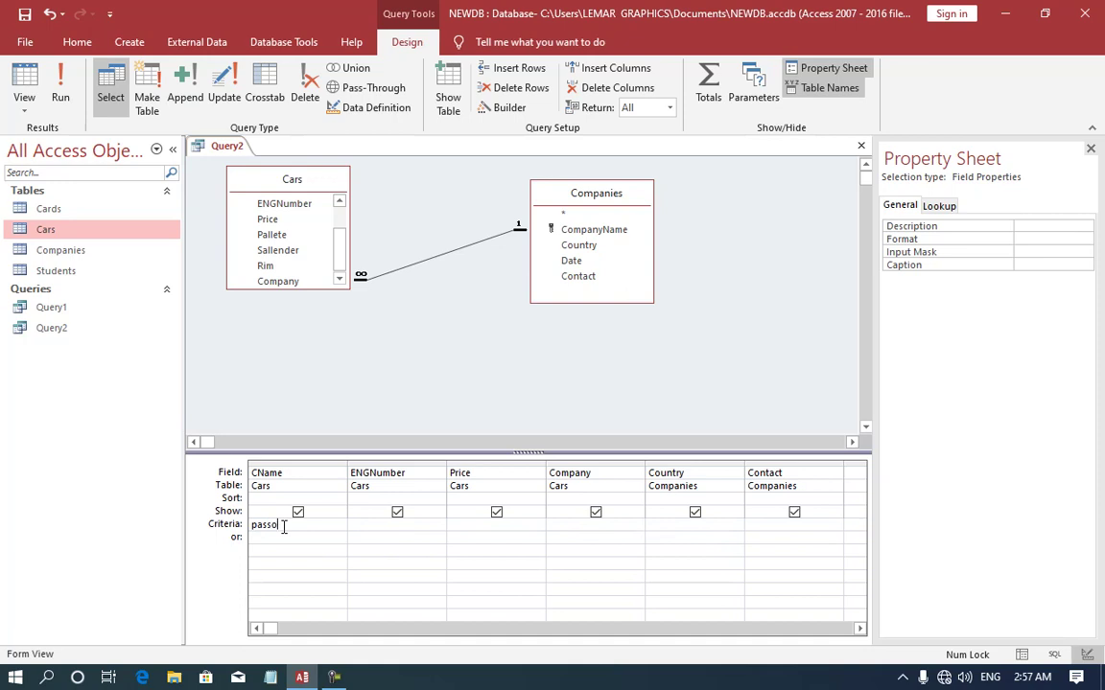
{"action": "left_click", "coordinate": [291, 552]}
{"action": "left_click", "coordinate": [61, 91]}
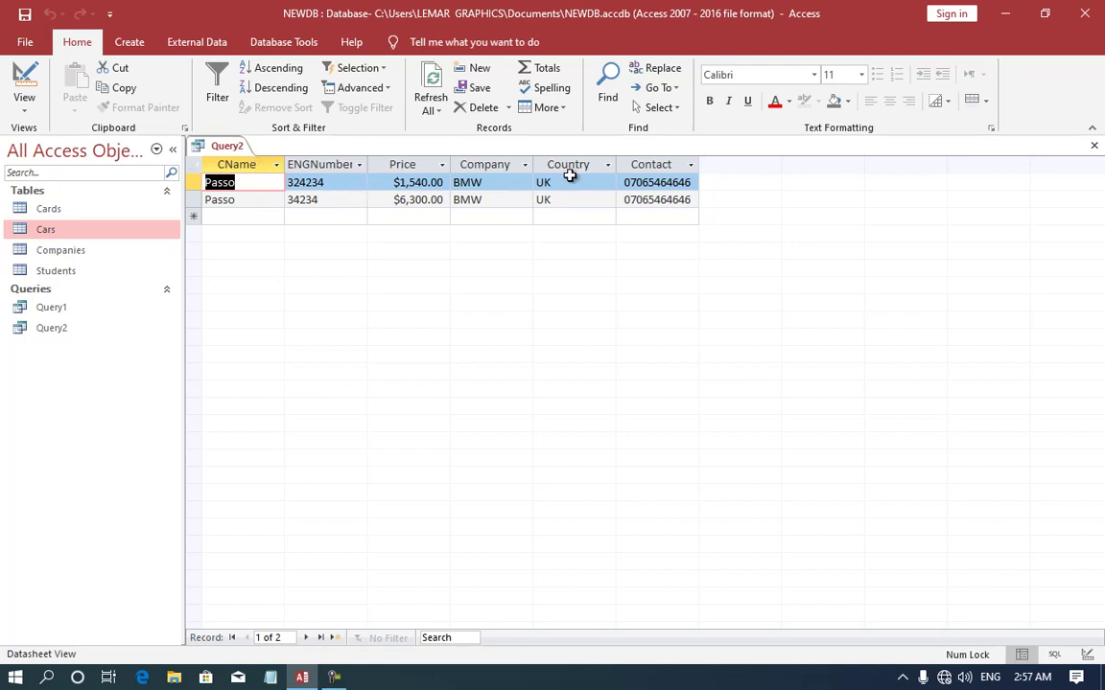
{"action": "left_click", "coordinate": [24, 84]}
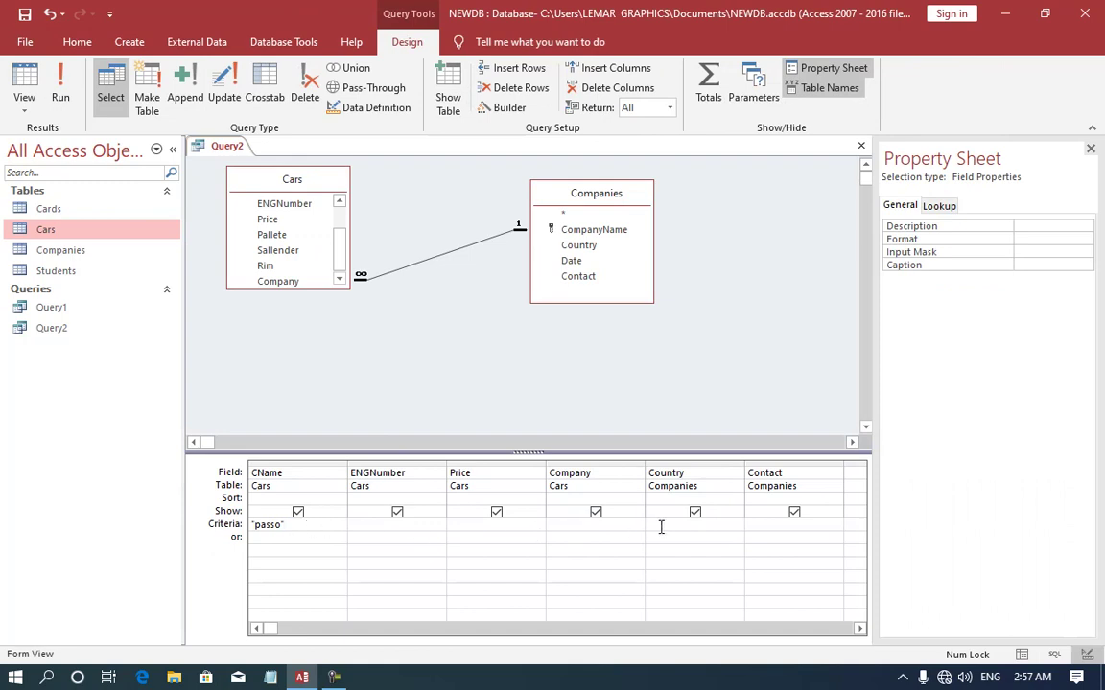
Step: Try UK as a Company criterion, then move it to the Company or: row
{"action": "left_click", "coordinate": [608, 524]}
{"action": "type", "text": "UK"}
{"action": "key", "text": "Return"}
{"action": "key", "text": "shift+Tab"}
{"action": "key", "text": "BackSpace"}
{"action": "left_click", "coordinate": [555, 538]}
{"action": "type", "text": "UK"}
{"action": "key", "text": "Tab"}
{"action": "double_click", "coordinate": [558, 537]}
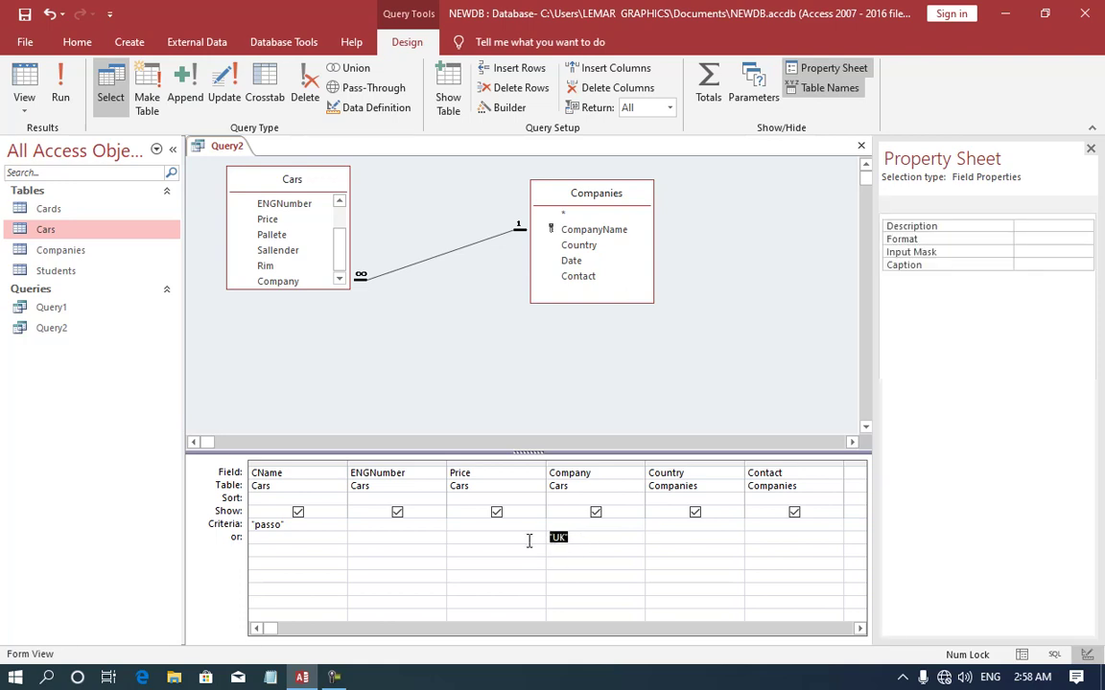
{"action": "double_click", "coordinate": [268, 525]}
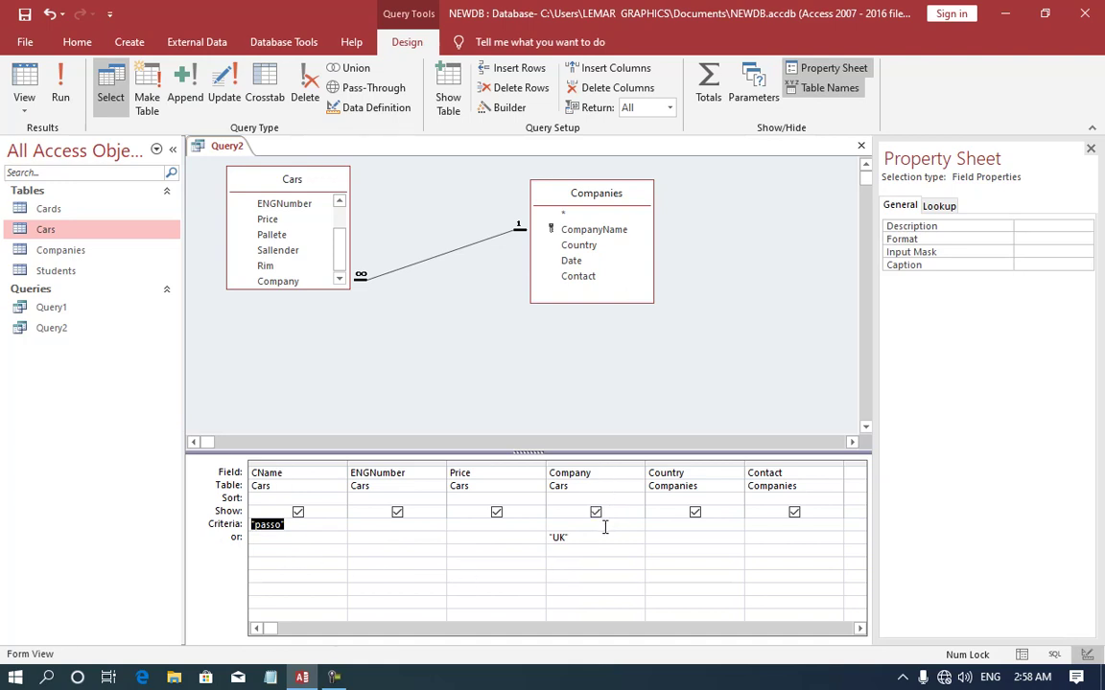
Step: Run the query, compare its two Passo rows with the Cars table, then close both
{"action": "left_click", "coordinate": [61, 96]}
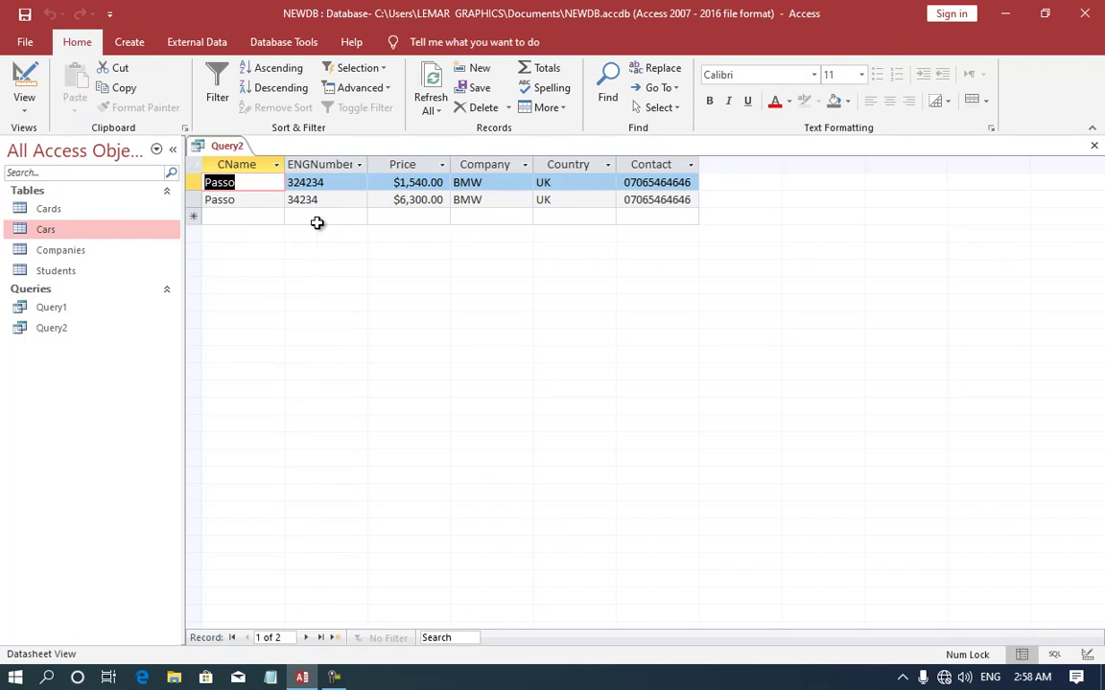
{"action": "double_click", "coordinate": [139, 229]}
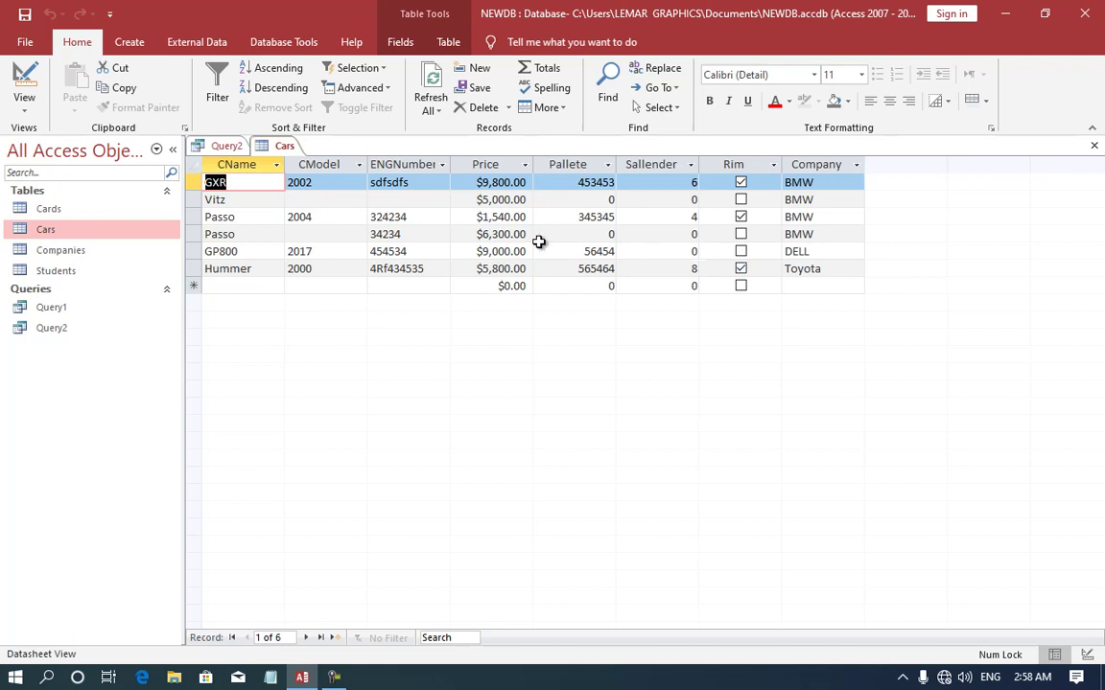
{"action": "key", "text": "ctrl+w"}
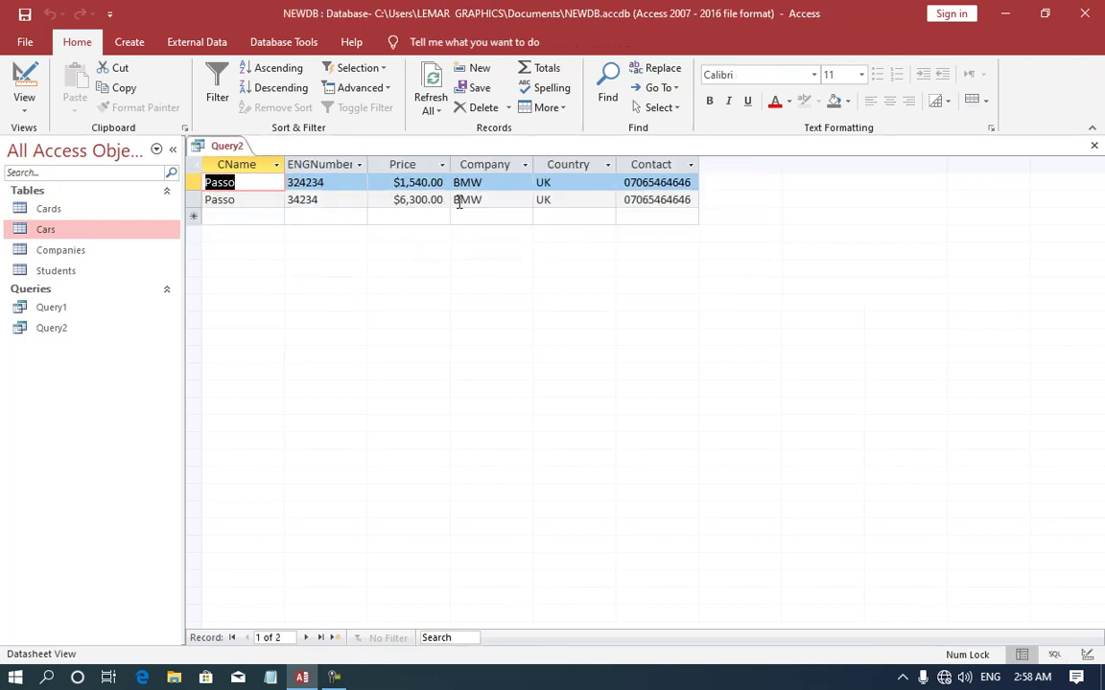
{"action": "key", "text": "ctrl+w"}
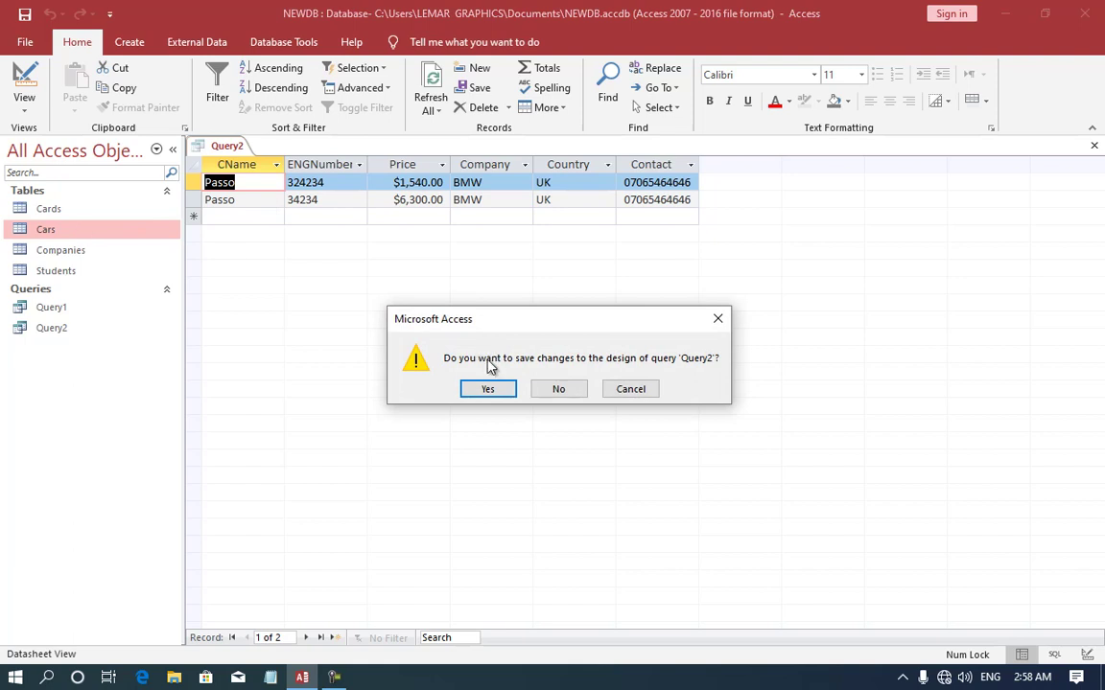
Step: Save Query2's design changes and check the BMW record in the Companies table, then close it
{"action": "left_click", "coordinate": [467, 386]}
{"action": "double_click", "coordinate": [73, 250]}
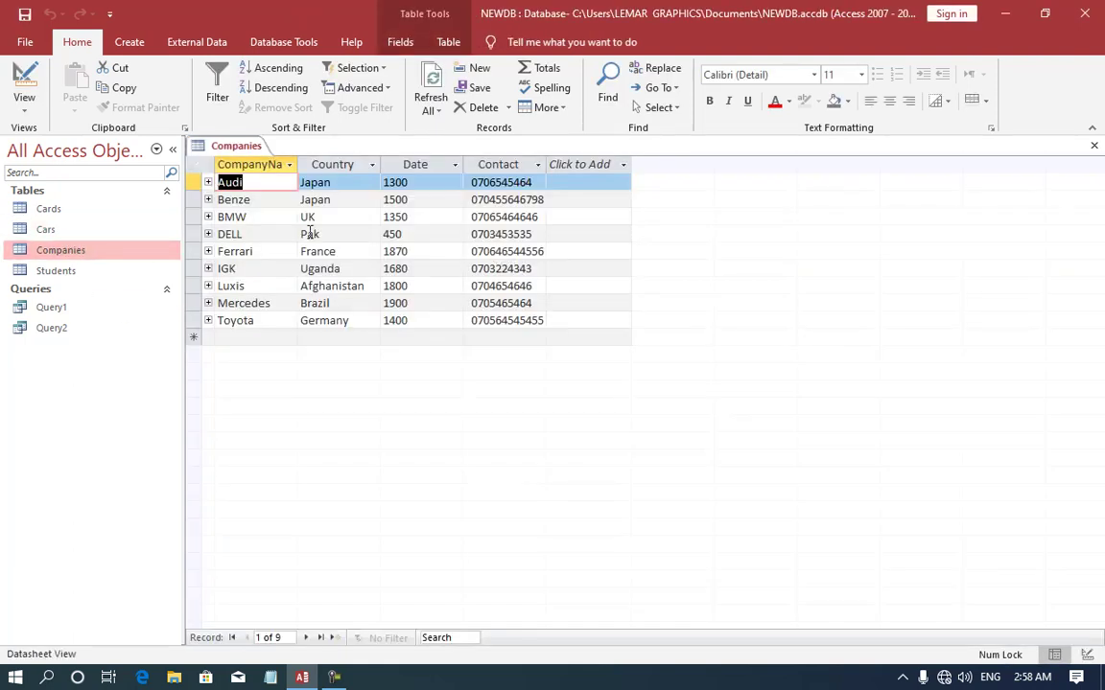
{"action": "left_click", "coordinate": [274, 220]}
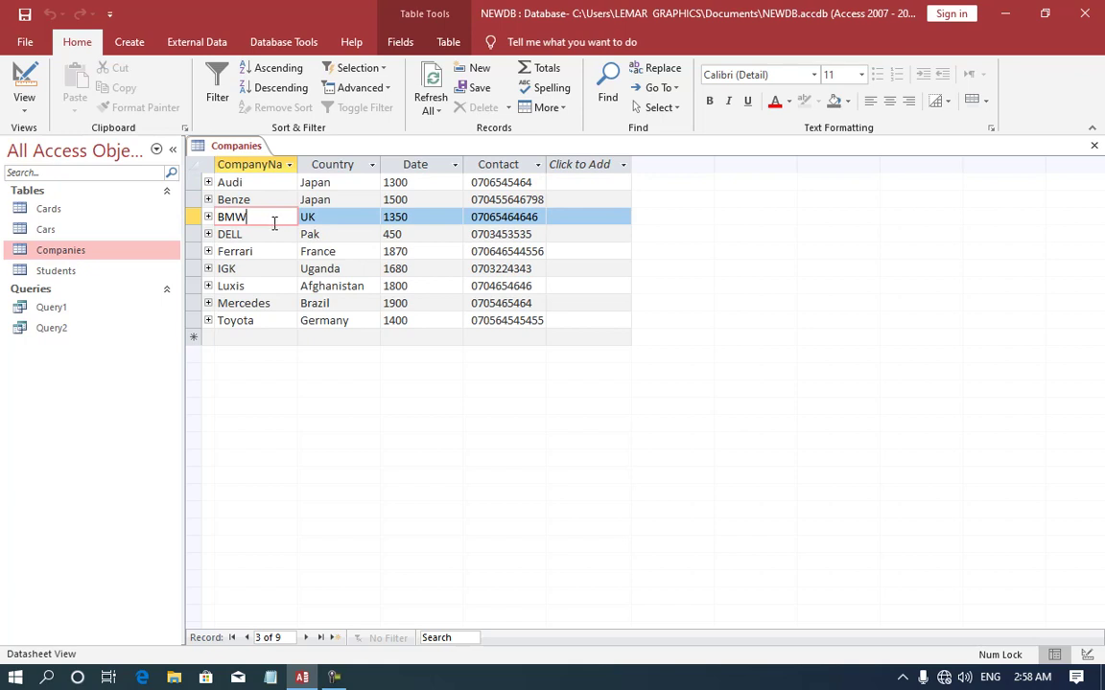
{"action": "key", "text": "ctrl+w"}
Step: Look over the Cars table, close it, and bring up Query2's options
{"action": "double_click", "coordinate": [77, 230]}
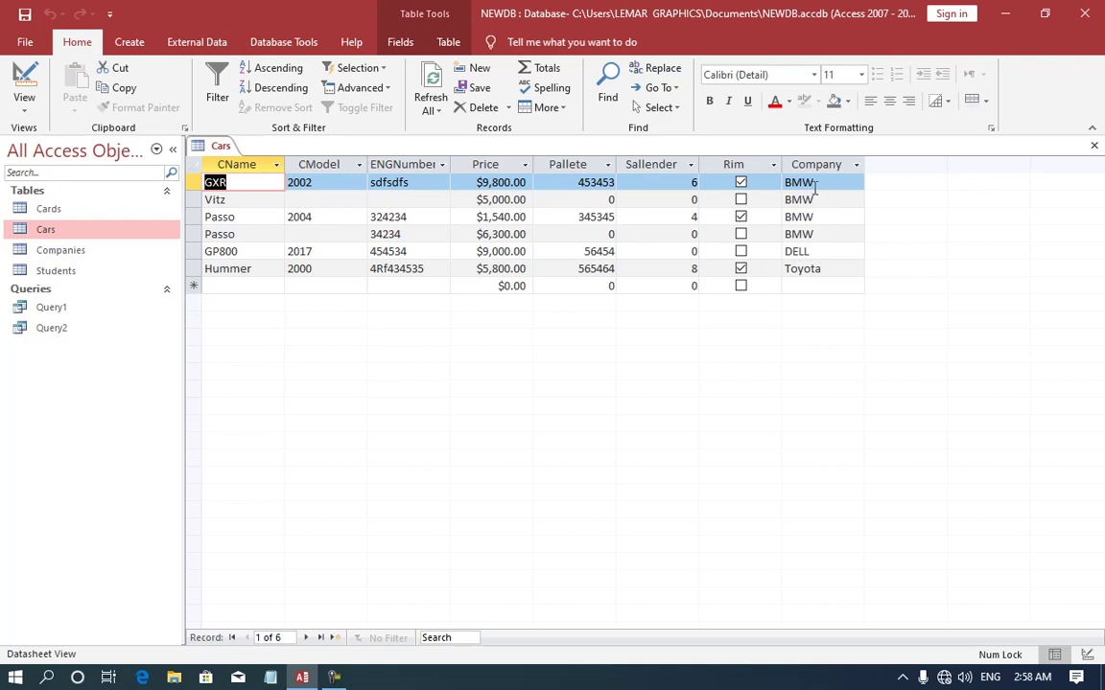
{"action": "key", "text": "ctrl+w"}
{"action": "right_click", "coordinate": [84, 328]}
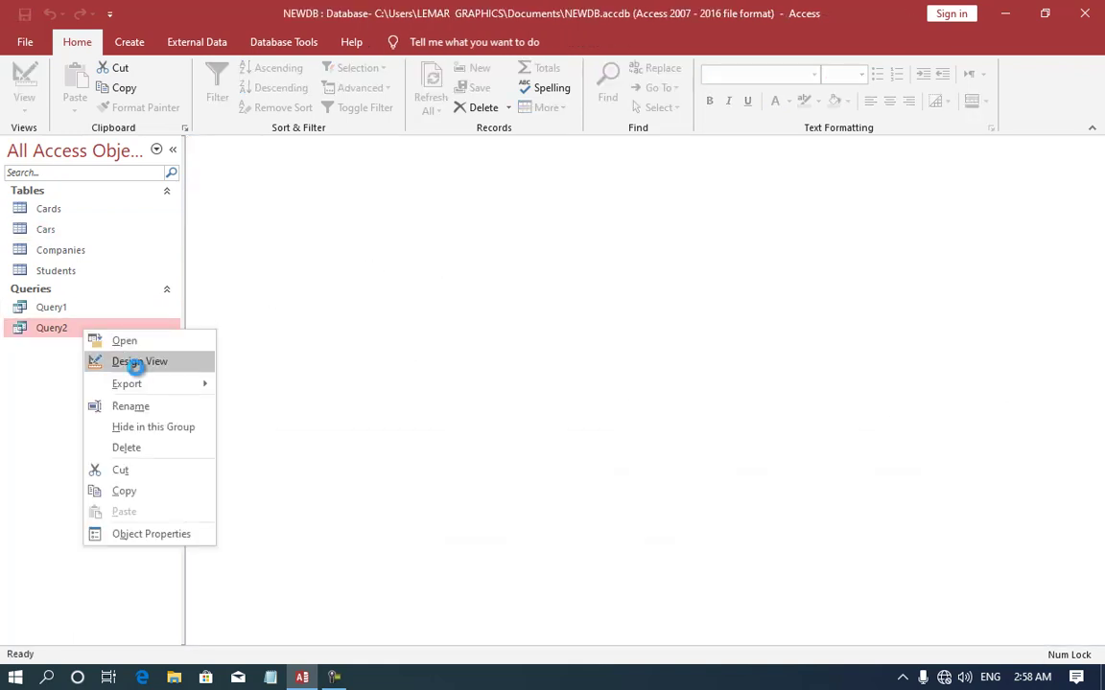
Step: In Query2's design, move the UK or-criterion from Company to Country and run the query
{"action": "left_click", "coordinate": [137, 363]}
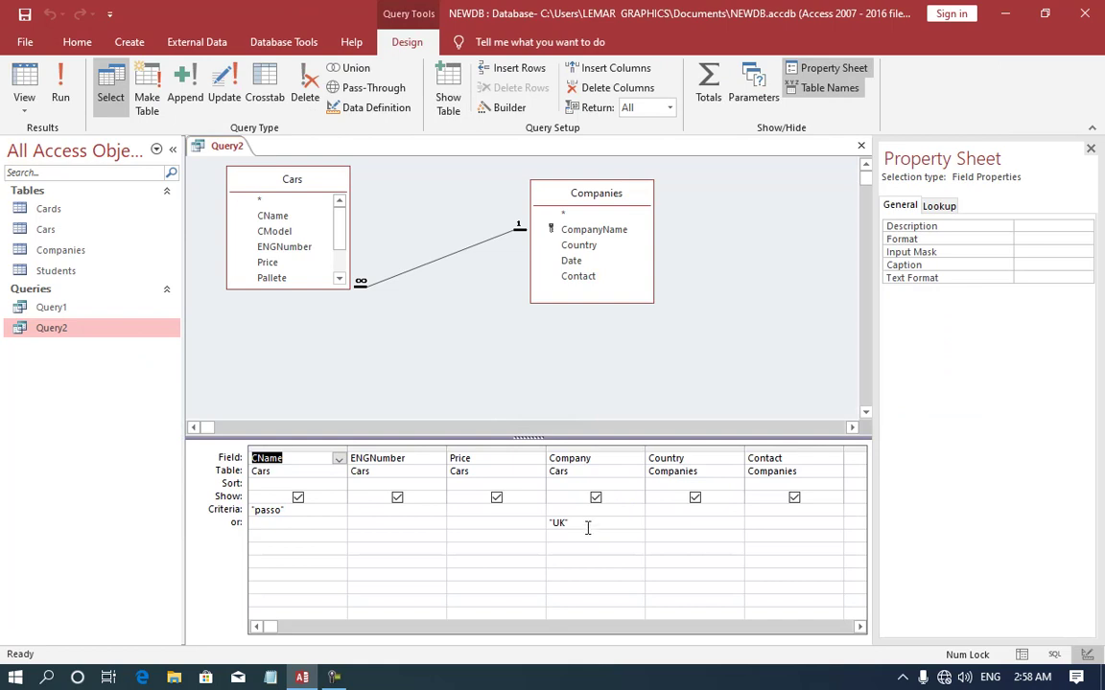
{"action": "left_click_drag", "start_coordinate": [587, 525], "coordinate": [511, 526]}
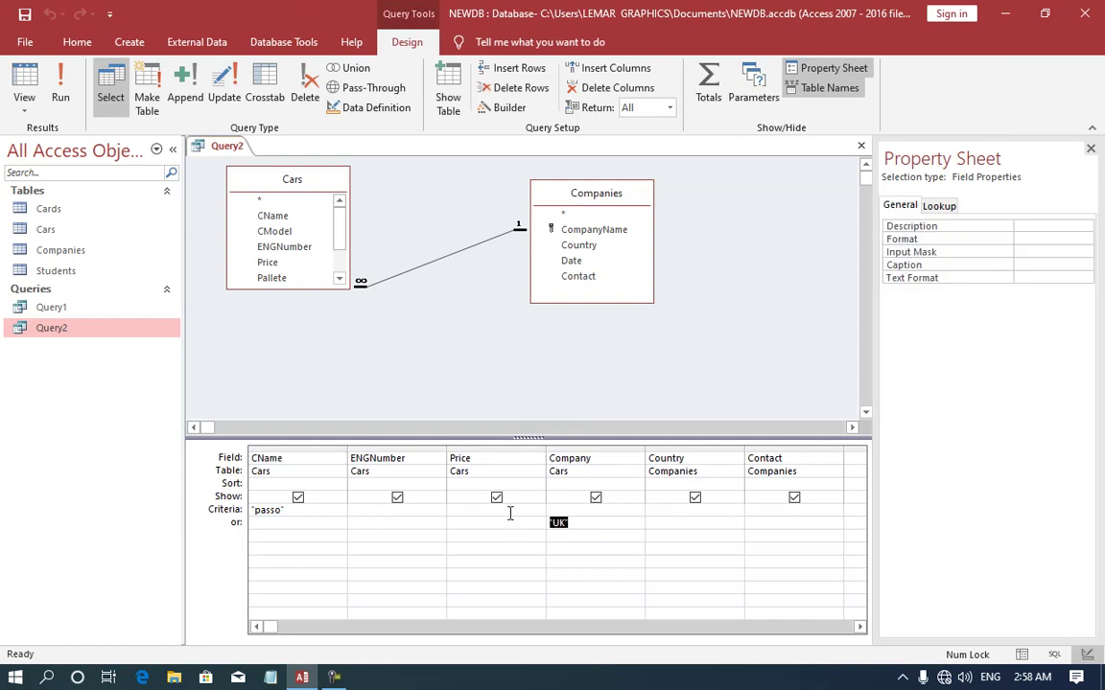
{"action": "key", "text": "Delete"}
{"action": "left_click", "coordinate": [671, 522]}
{"action": "type", "text": "\"UK\""}
{"action": "left_click", "coordinate": [61, 91]}
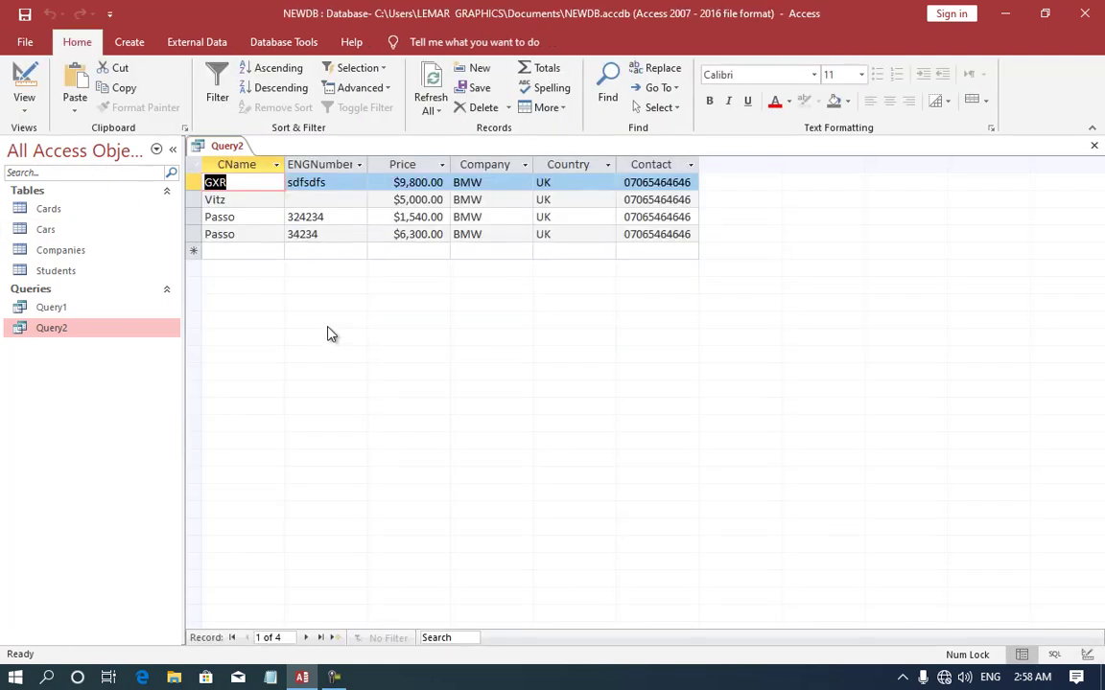
Step: Rerun the query, inspect the two Passo records in the CName results, then return to design
{"action": "left_click", "coordinate": [27, 88]}
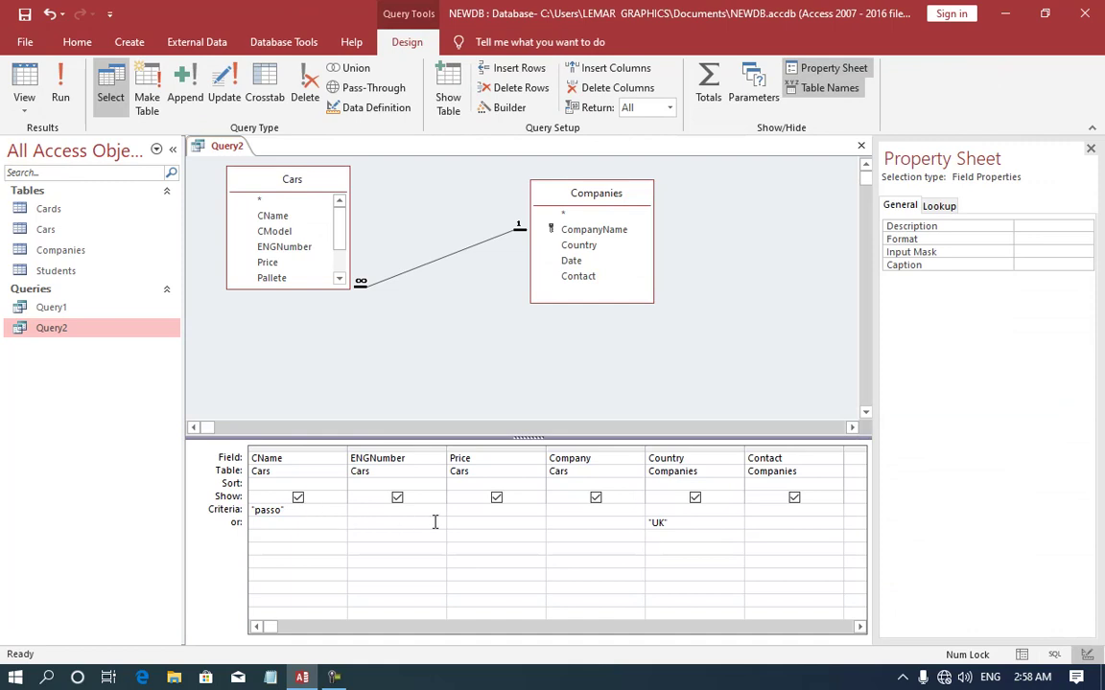
{"action": "left_click", "coordinate": [61, 91]}
{"action": "left_click", "coordinate": [250, 169]}
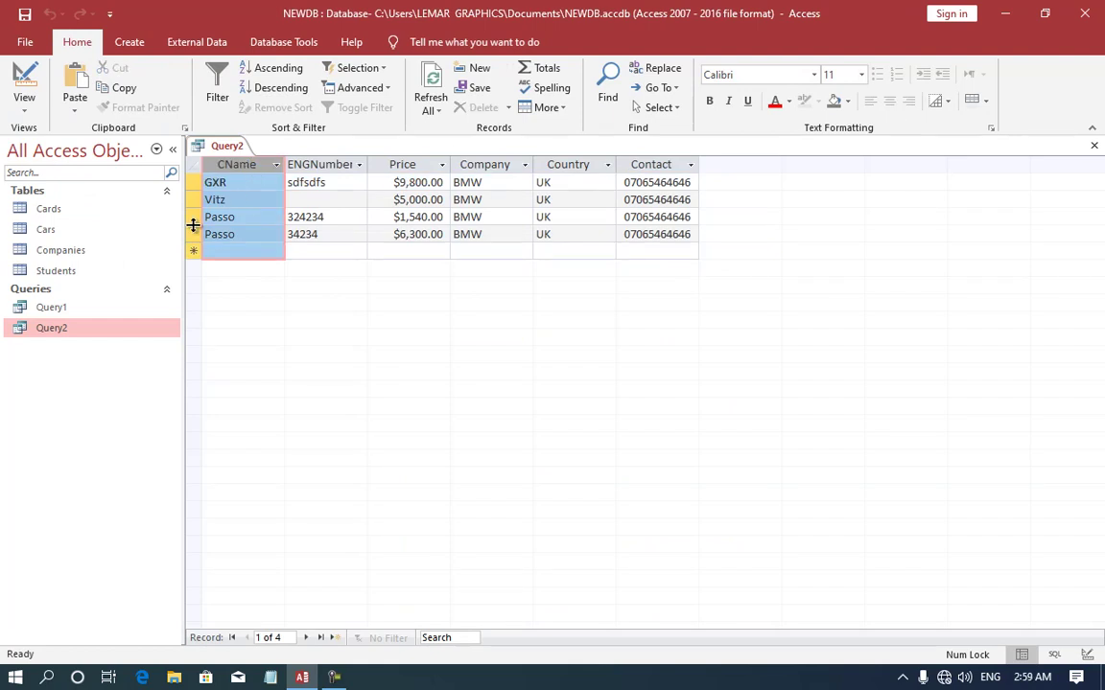
{"action": "left_click", "coordinate": [245, 237]}
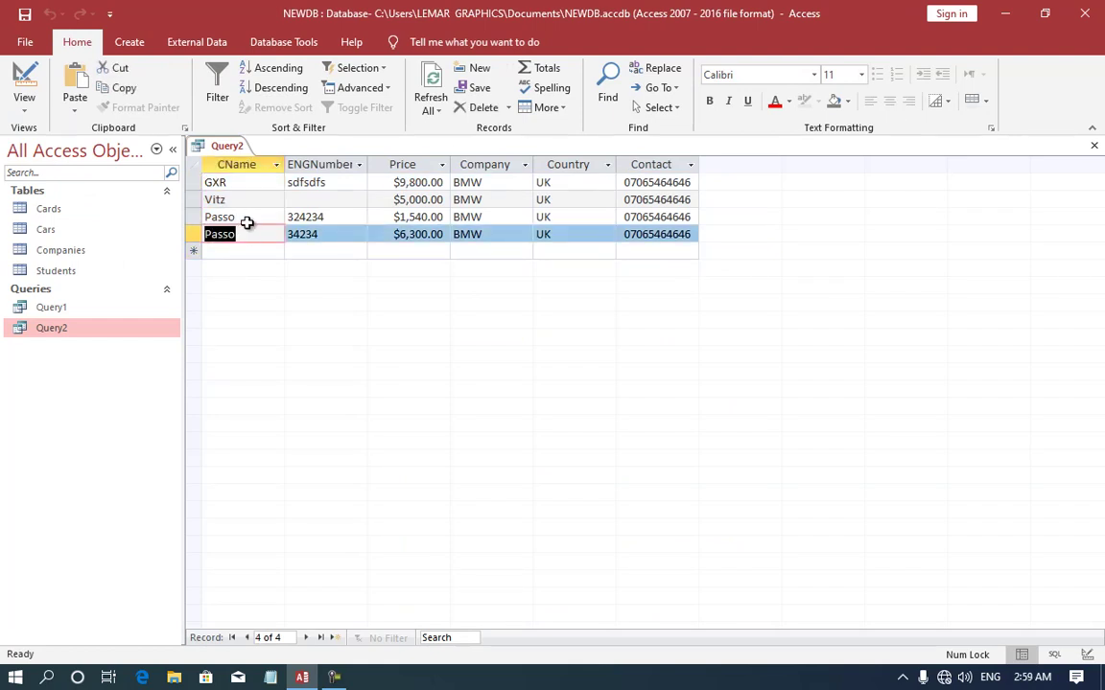
{"action": "key", "text": "Up"}
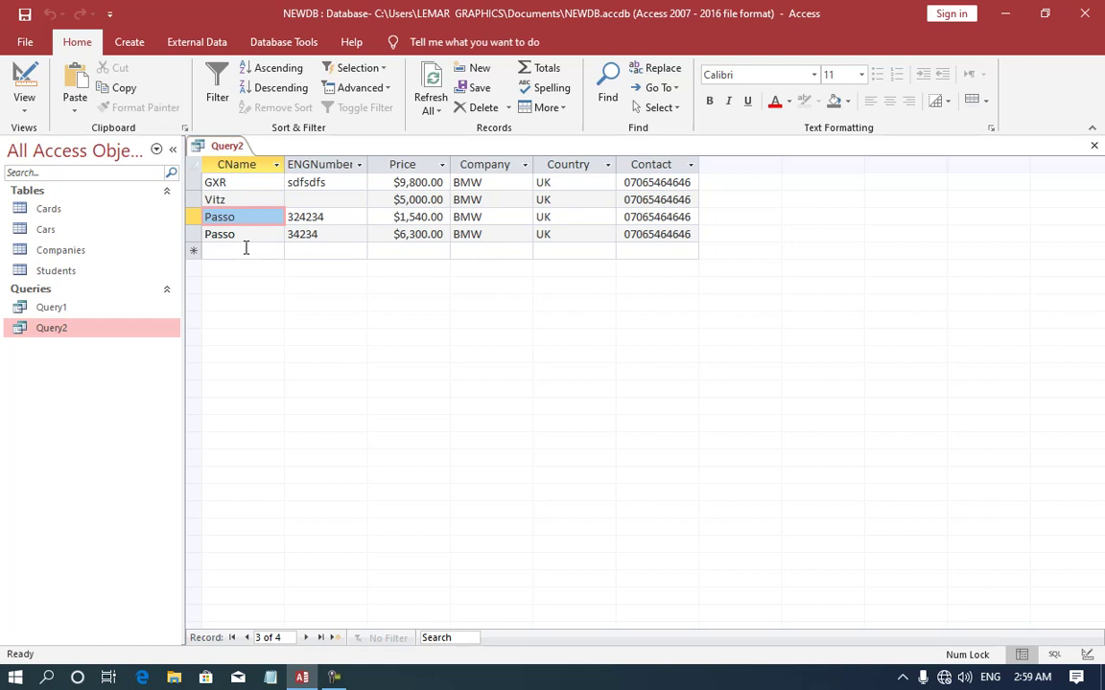
{"action": "left_click", "coordinate": [24, 84]}
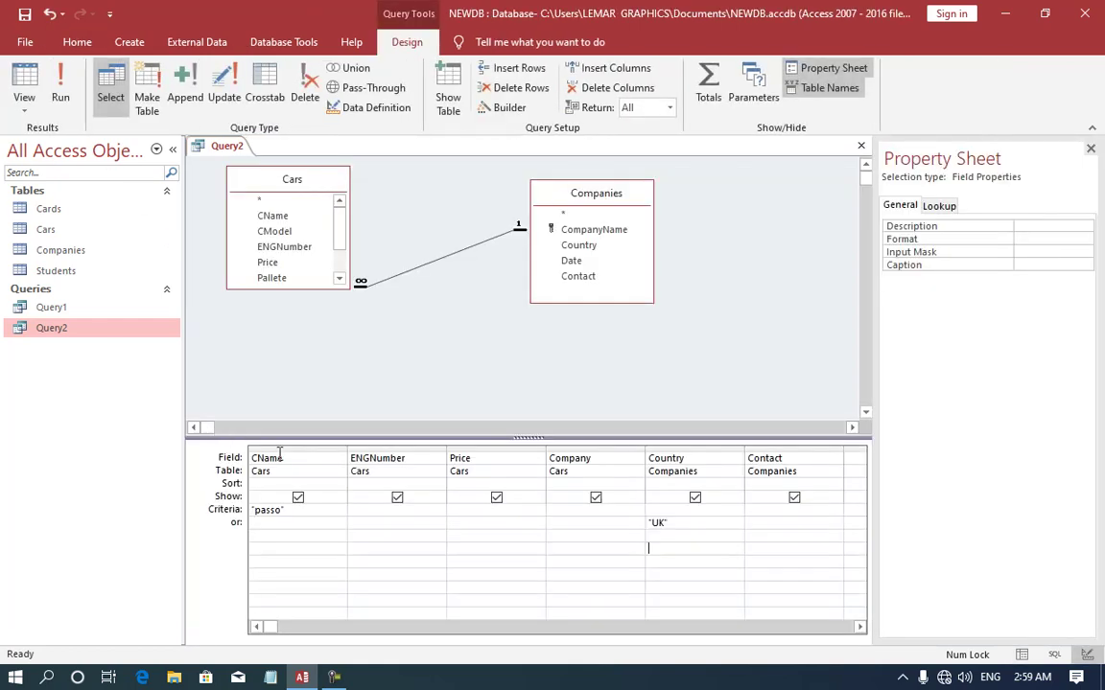
Step: Clear the existing criteria and enter Passo as the only criterion under CName
{"action": "left_click_drag", "start_coordinate": [324, 511], "coordinate": [176, 511]}
{"action": "key", "text": "ctrl+z"}
{"action": "key", "text": "ctrl+z"}
{"action": "left_click", "coordinate": [473, 516]}
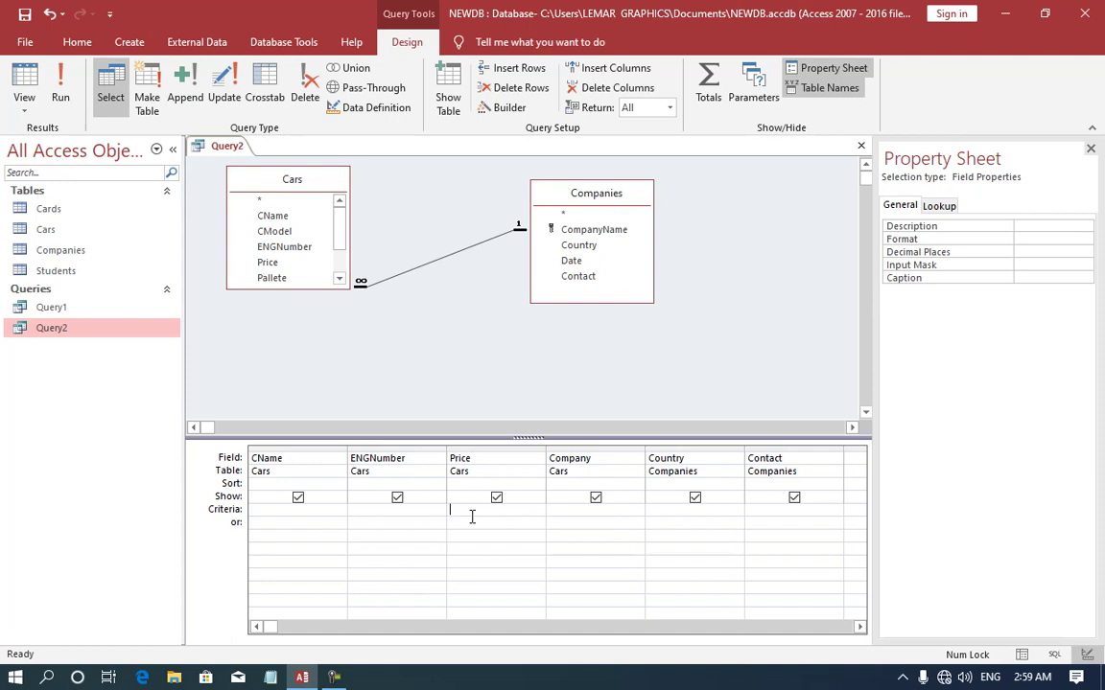
{"action": "left_click", "coordinate": [296, 509]}
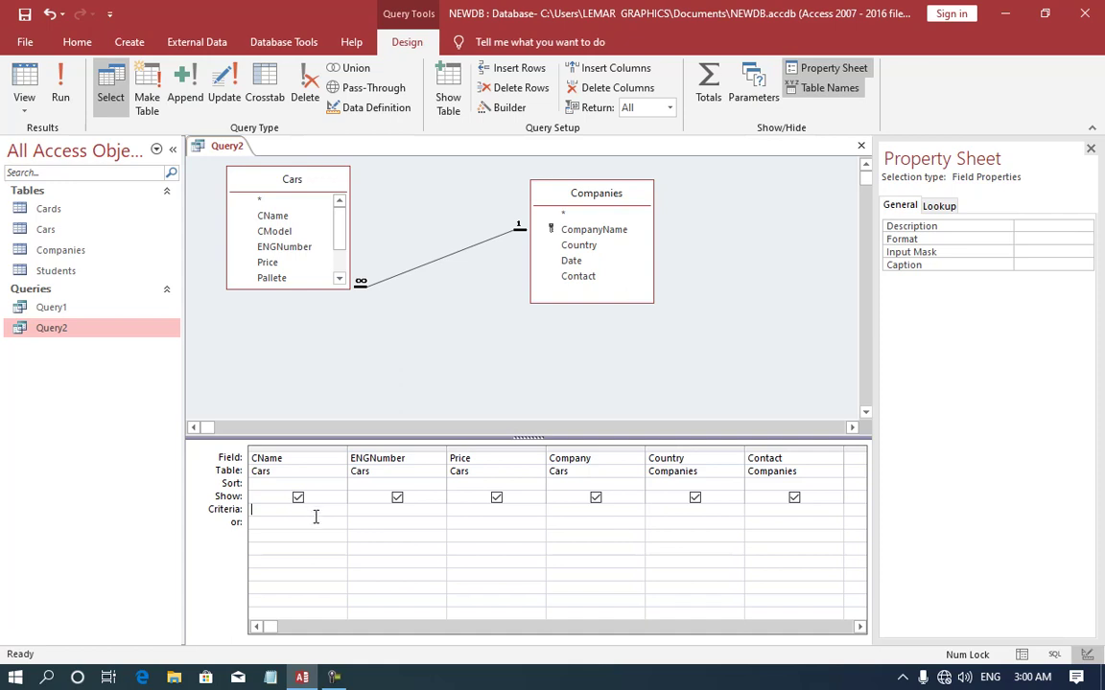
{"action": "type", "text": "Pass"}
{"action": "type", "text": "o"}
{"action": "key", "text": "Tab"}
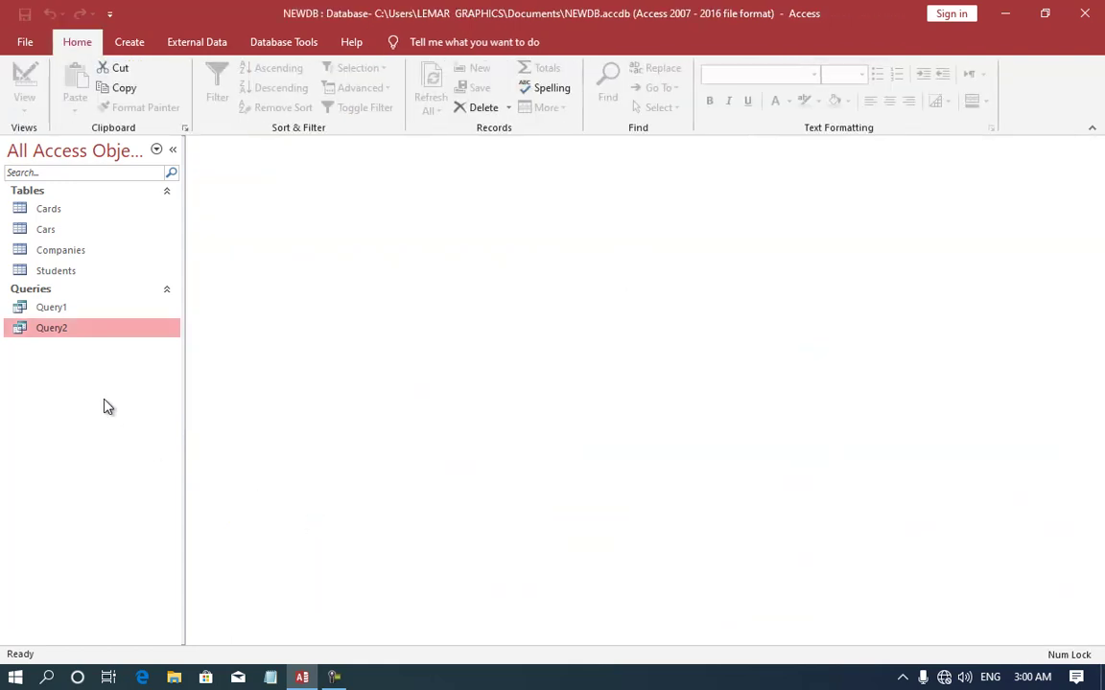
Step: Rename Query2 to Passo
{"action": "key", "text": "F2"}
{"action": "type", "text": "Pass"}
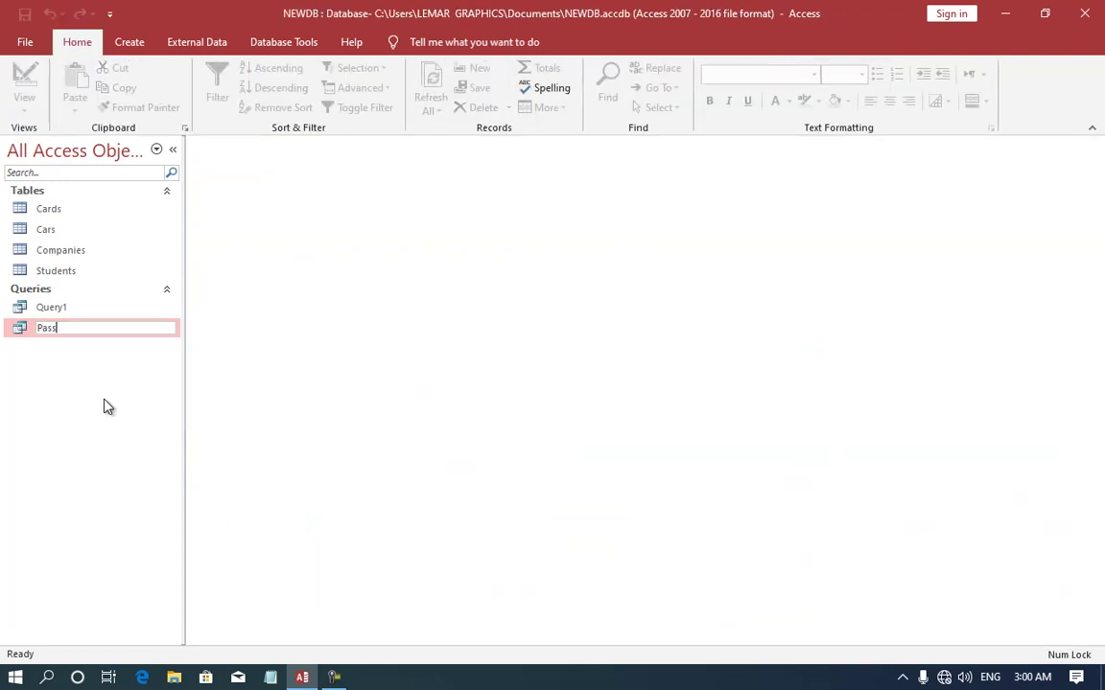
{"action": "type", "text": "e"}
{"action": "key", "text": "BackSpace"}
{"action": "type", "text": "o"}
{"action": "key", "text": "Return"}
Step: Open the Passo query to show both Passo rows at $1,540.00 and $6,300.00
{"action": "double_click", "coordinate": [62, 251]}
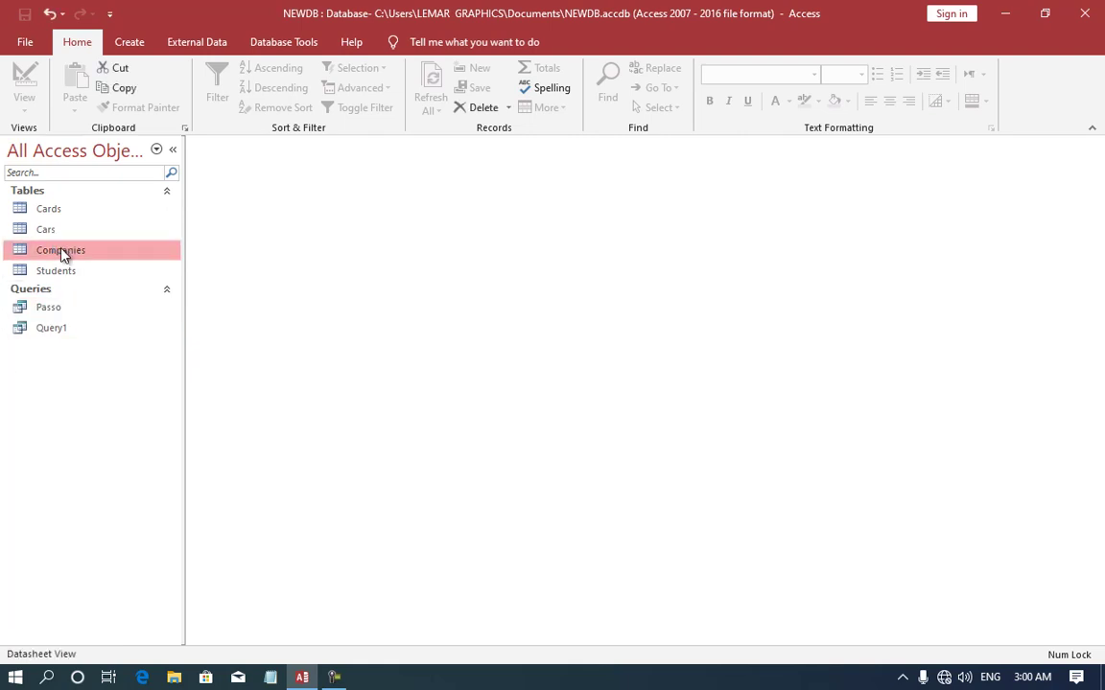
{"action": "key", "text": "ctrl+w"}
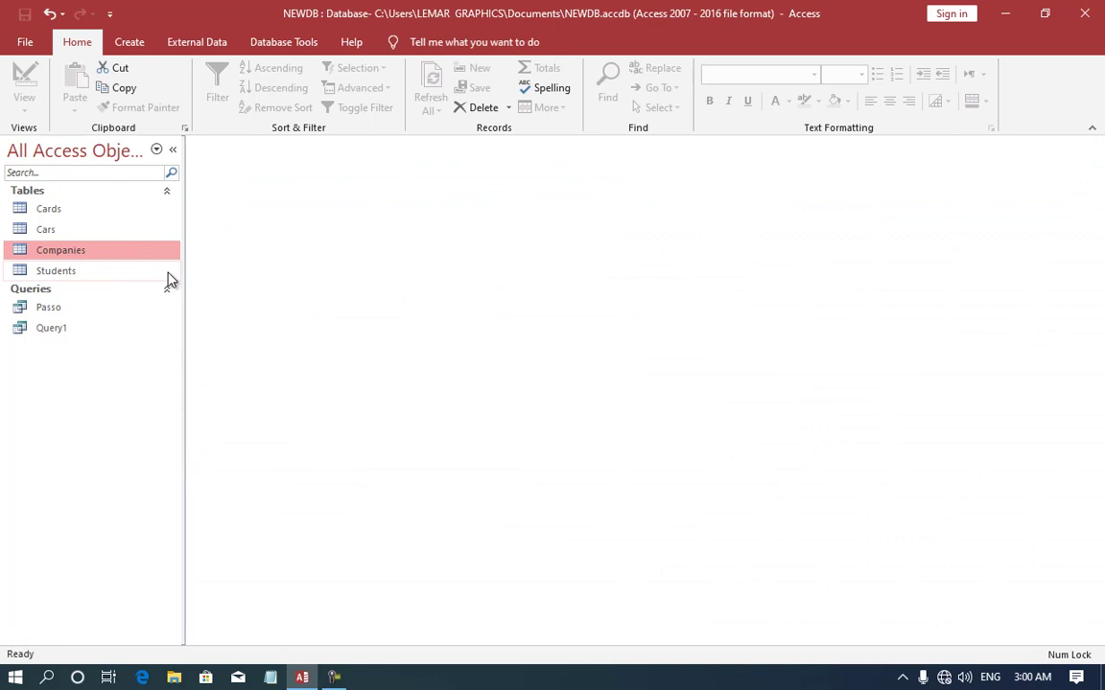
{"action": "left_click", "coordinate": [82, 310]}
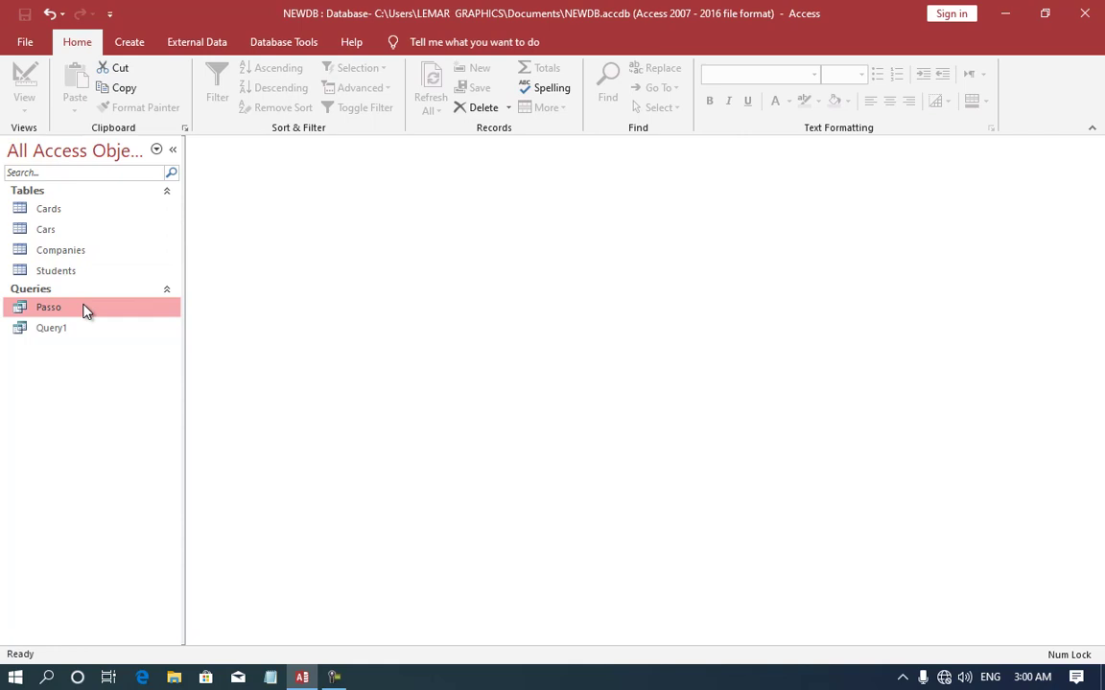
{"action": "double_click", "coordinate": [83, 309]}
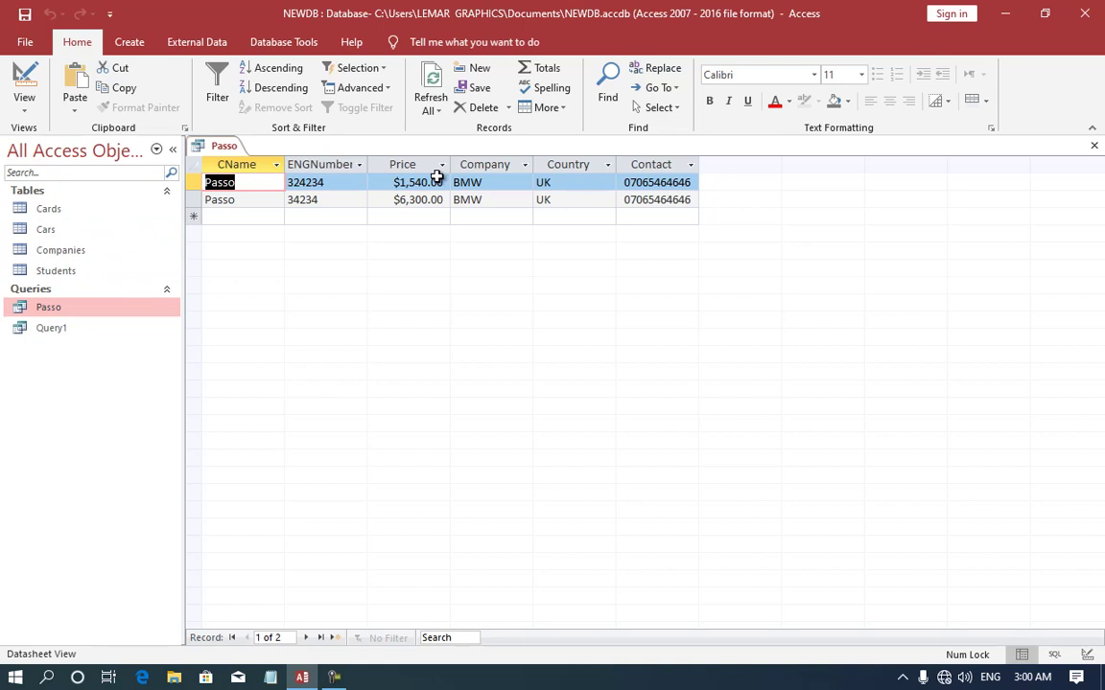
{"action": "key", "text": "ctrl+w"}
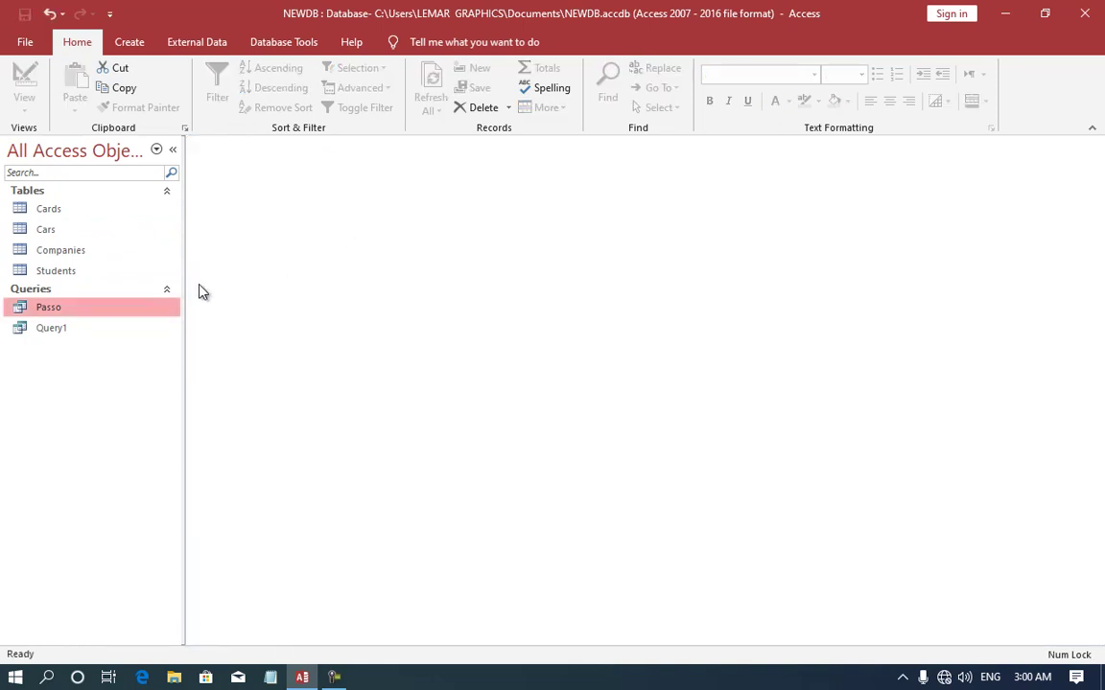
{"action": "double_click", "coordinate": [96, 308]}
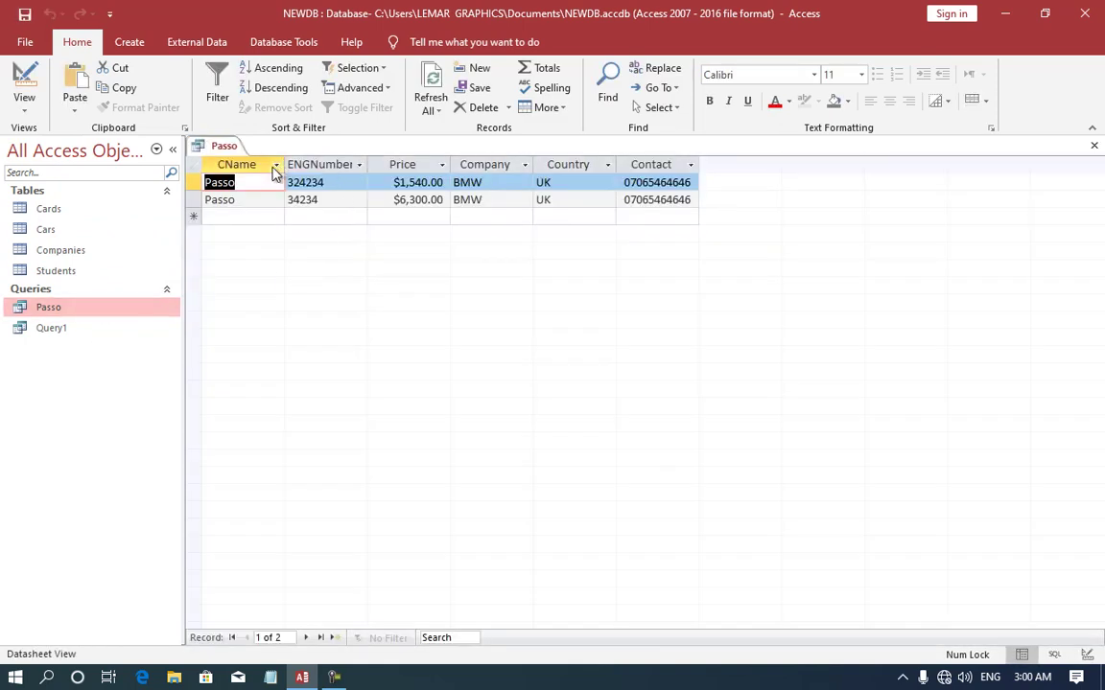